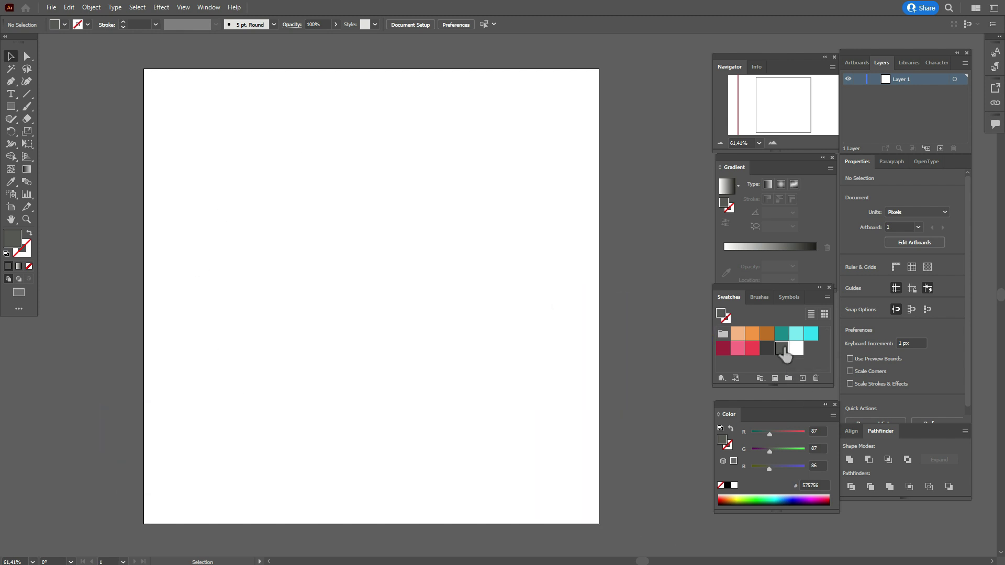
Draw a 347×274 px dark grey rectangle and move it to the artboard centre.
click(11, 106)
click(390, 251)
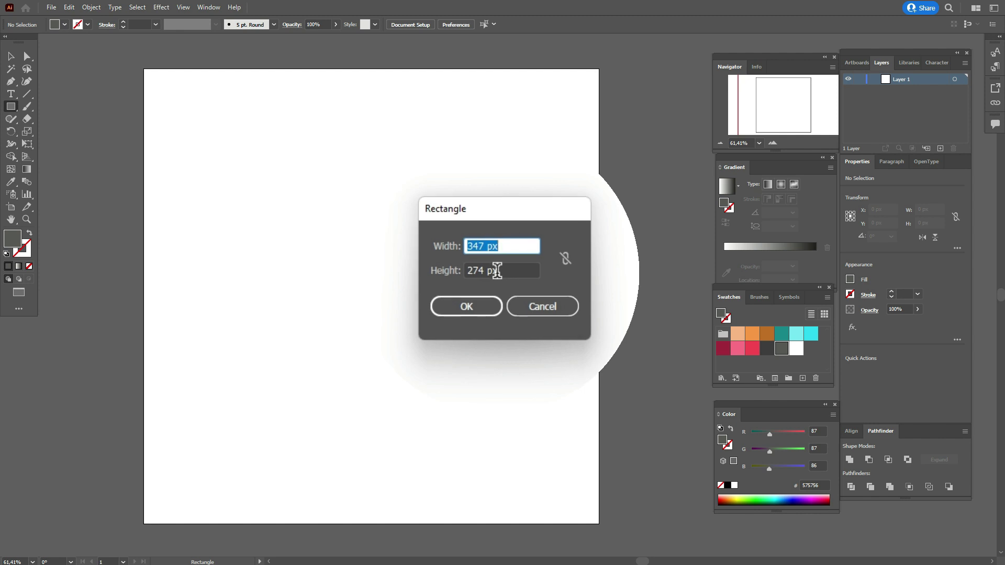
click(471, 306)
key(v)
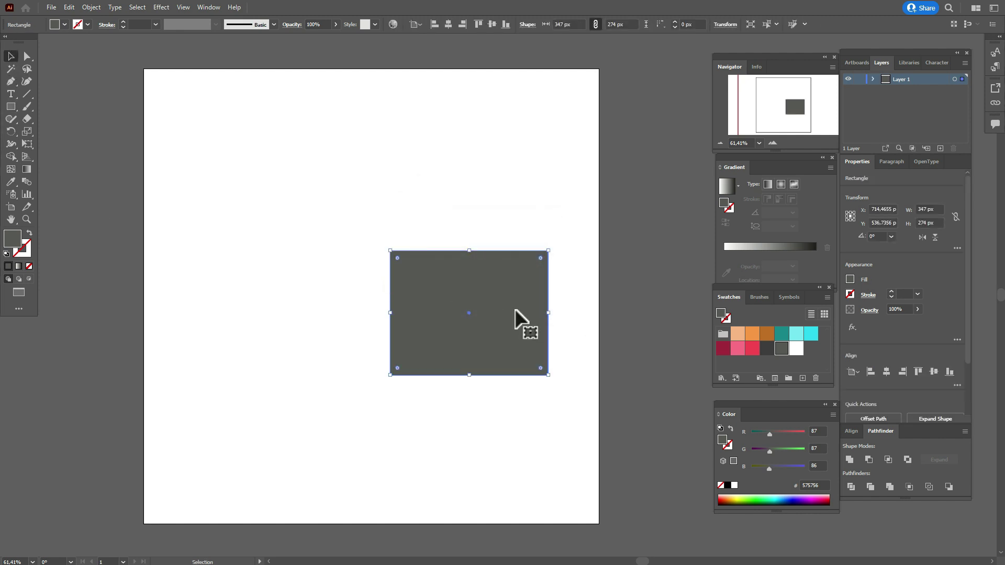
drag(515, 310, 432, 308)
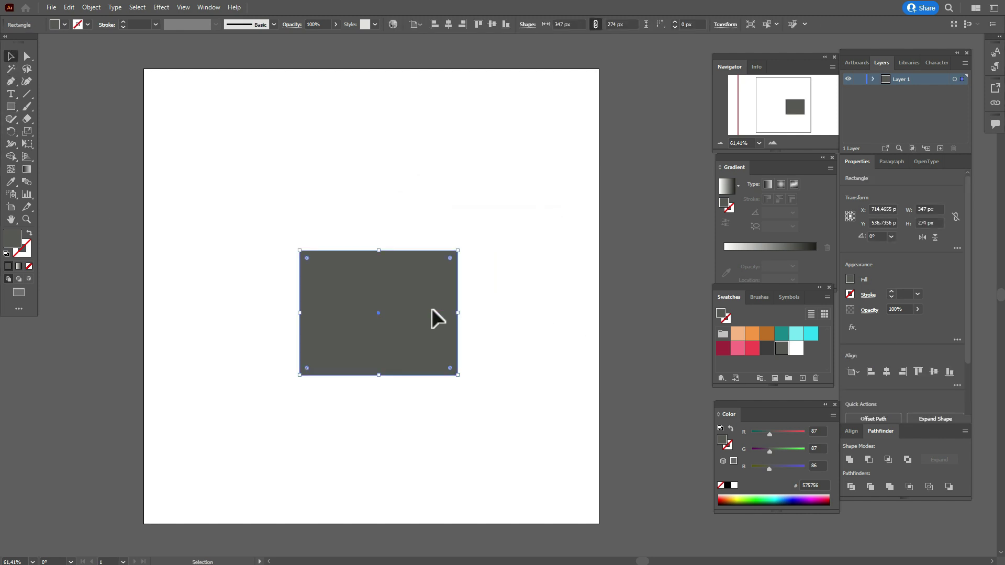
click(557, 308)
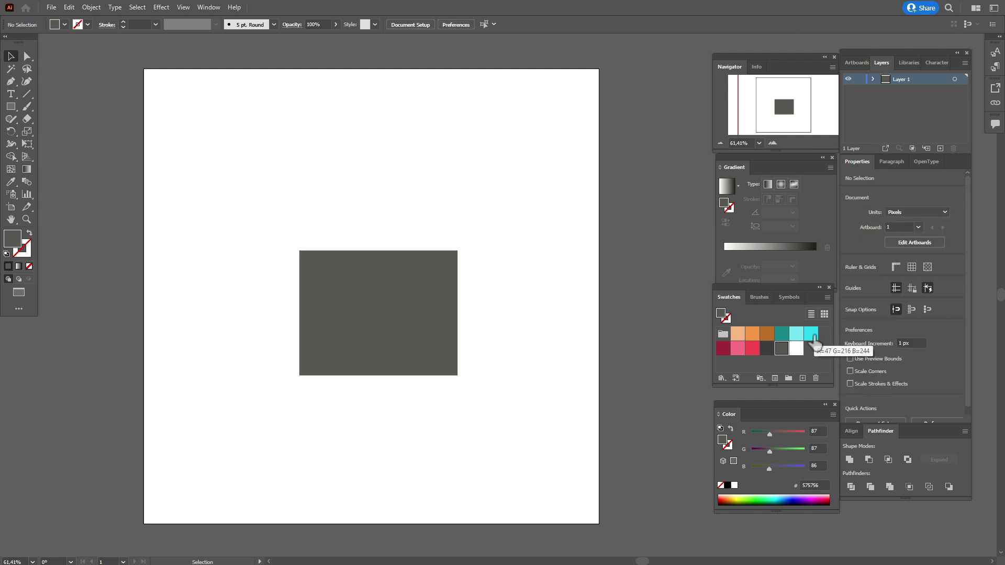
Draw a 154×274 px cyan rectangle next to the grey one.
click(811, 335)
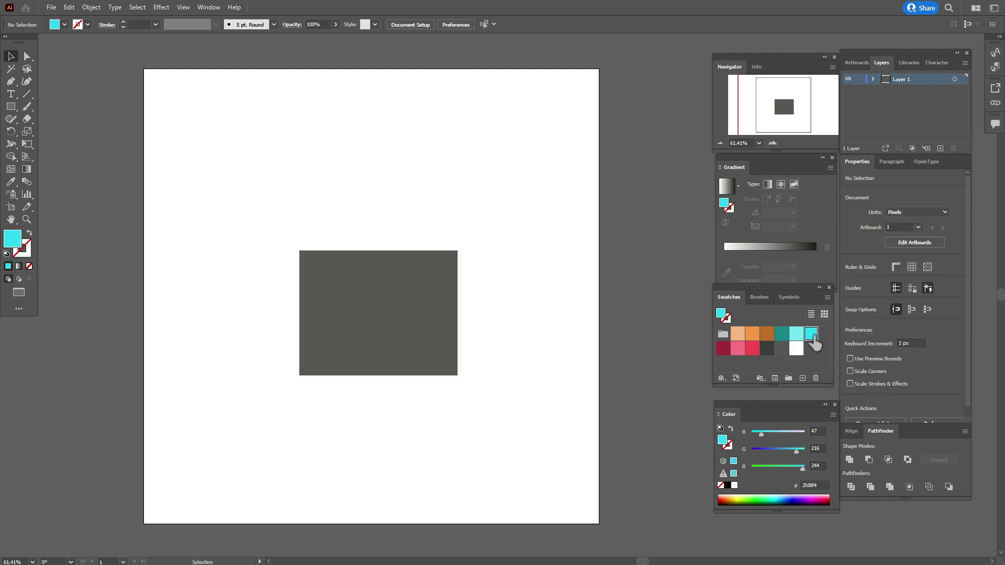
click(11, 108)
click(248, 190)
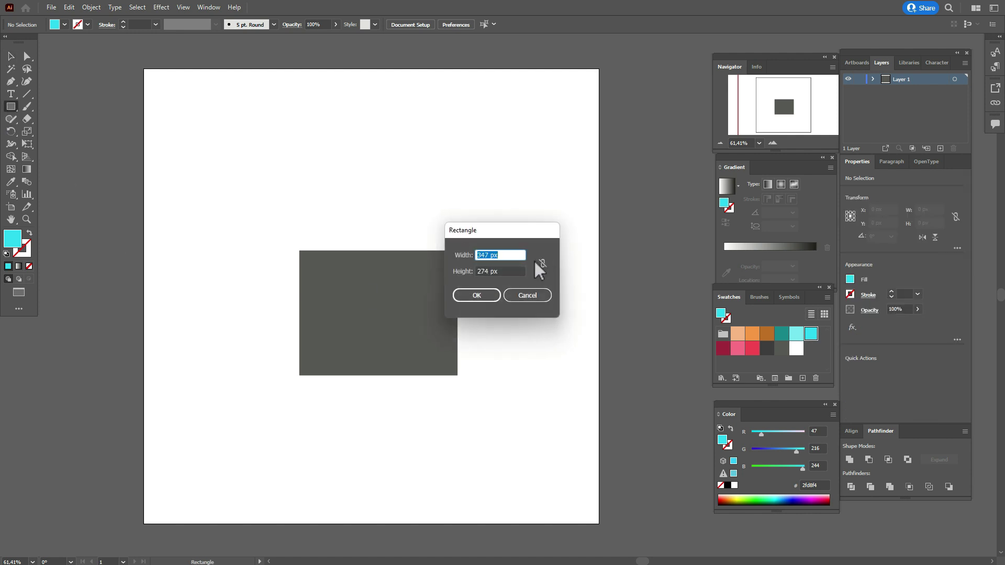
text(154)
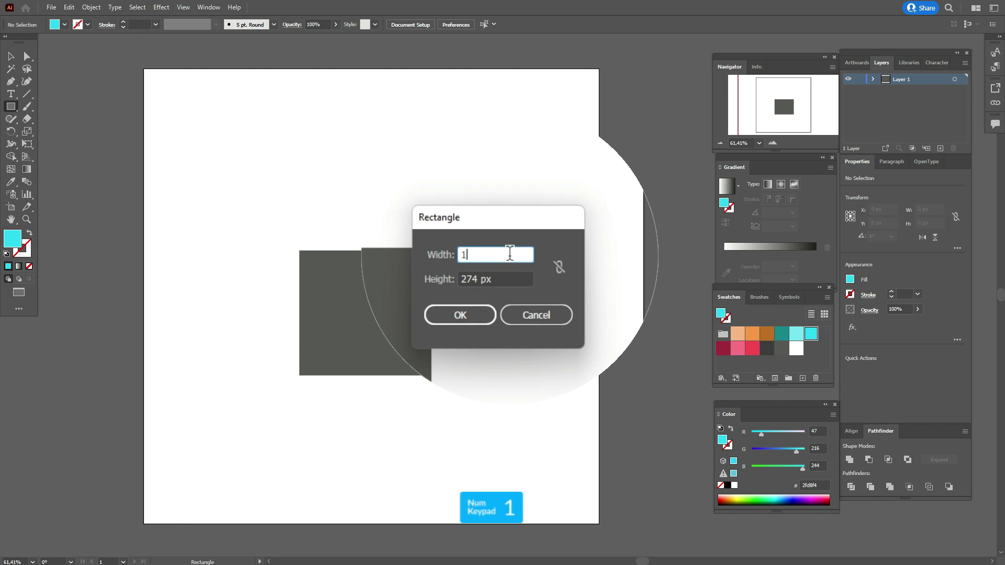
click(510, 270)
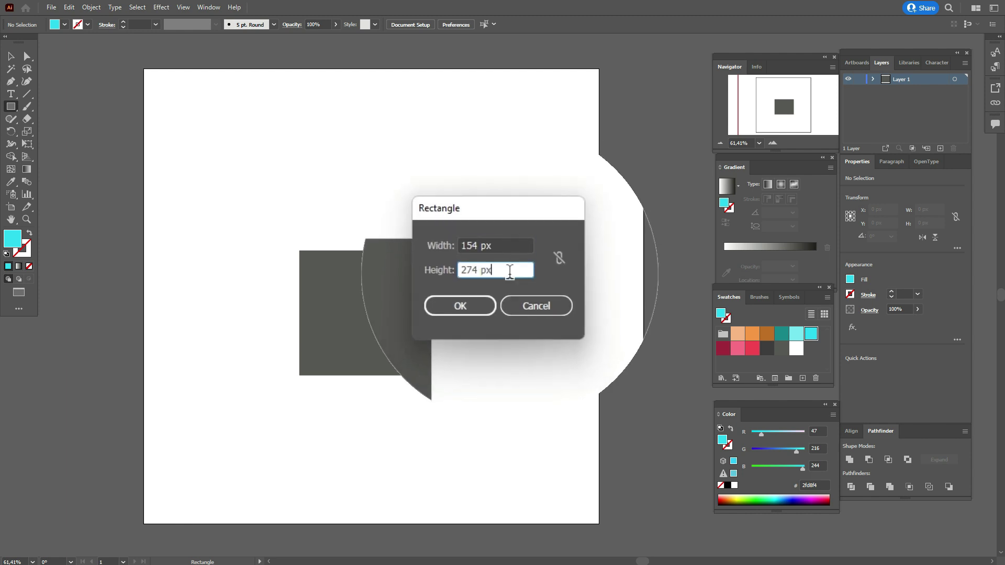
double_click(507, 270)
text(2)
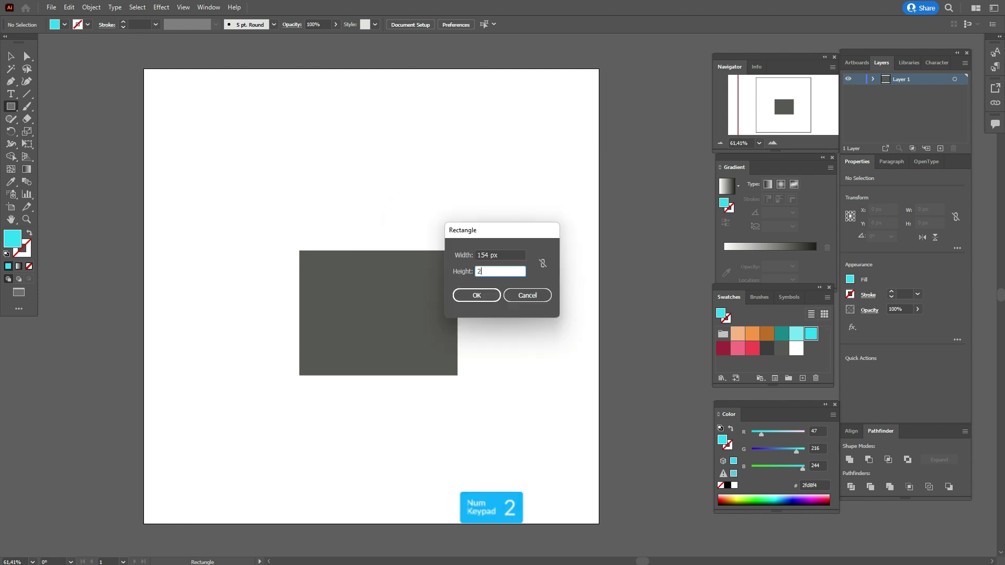
key(Return)
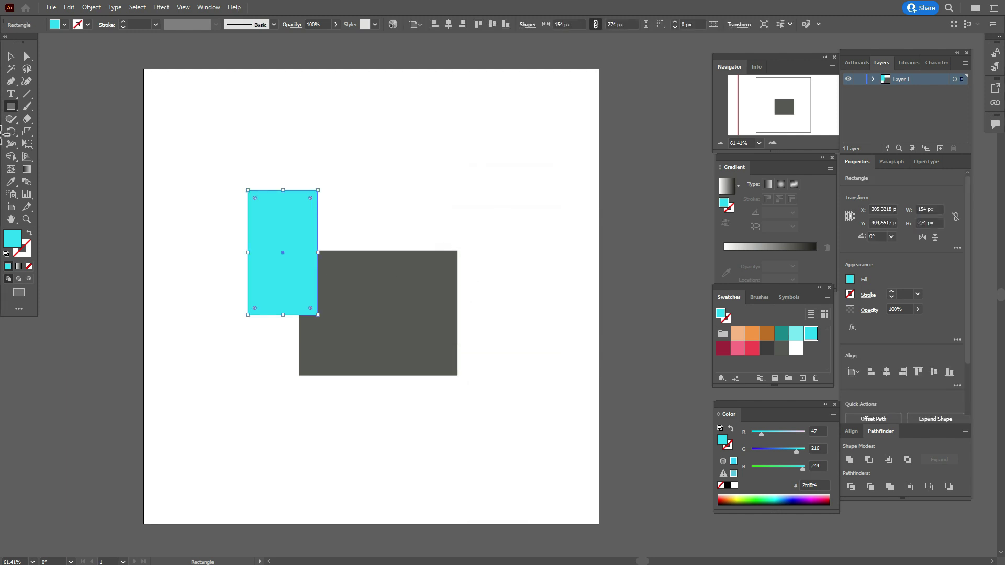
Butt the cyan rectangle against the grey body's left side and round its left corners.
click(12, 59)
drag(303, 242, 284, 308)
click(27, 56)
drag(222, 279, 247, 426)
drag(238, 258, 253, 265)
click(222, 243)
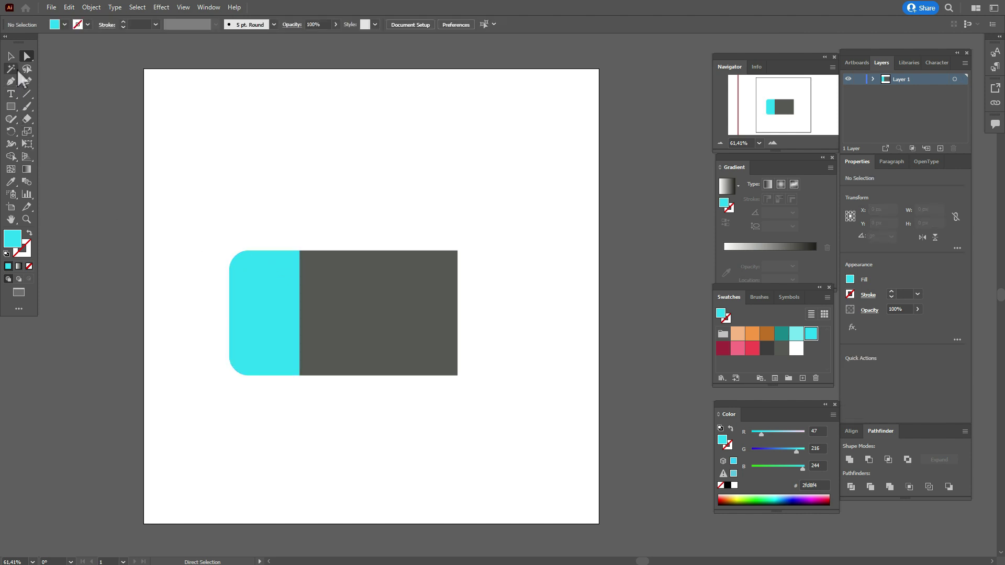
Mirror a copy of the cyan piece onto the grey body's right side and fill it red.
click(11, 56)
click(252, 300)
right_click(258, 296)
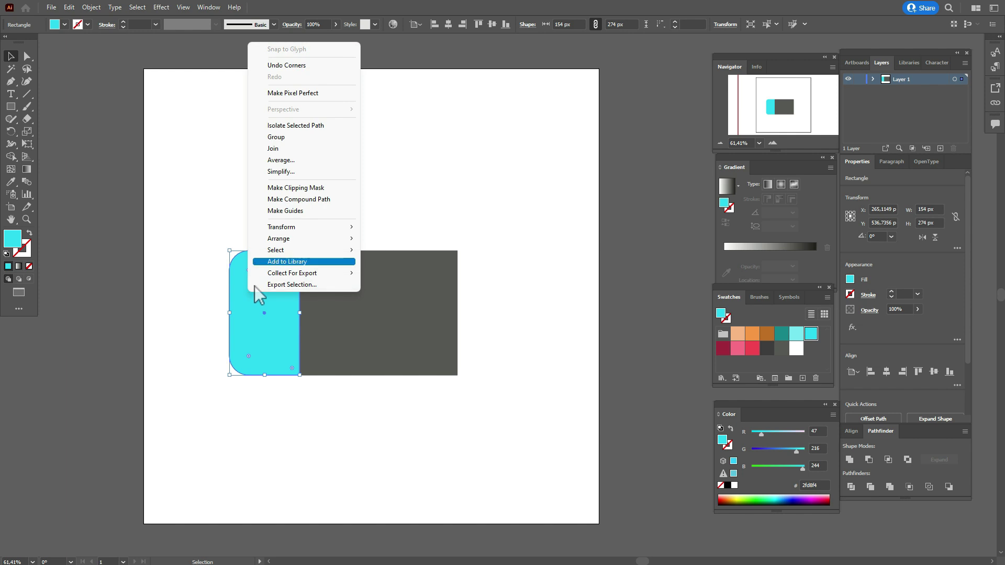
mouse_move(298, 227)
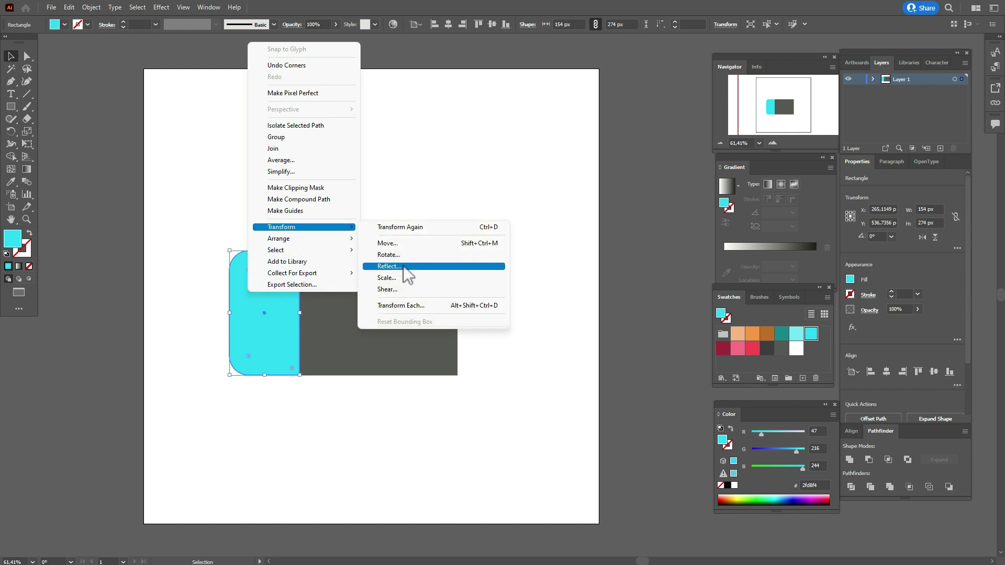
click(404, 268)
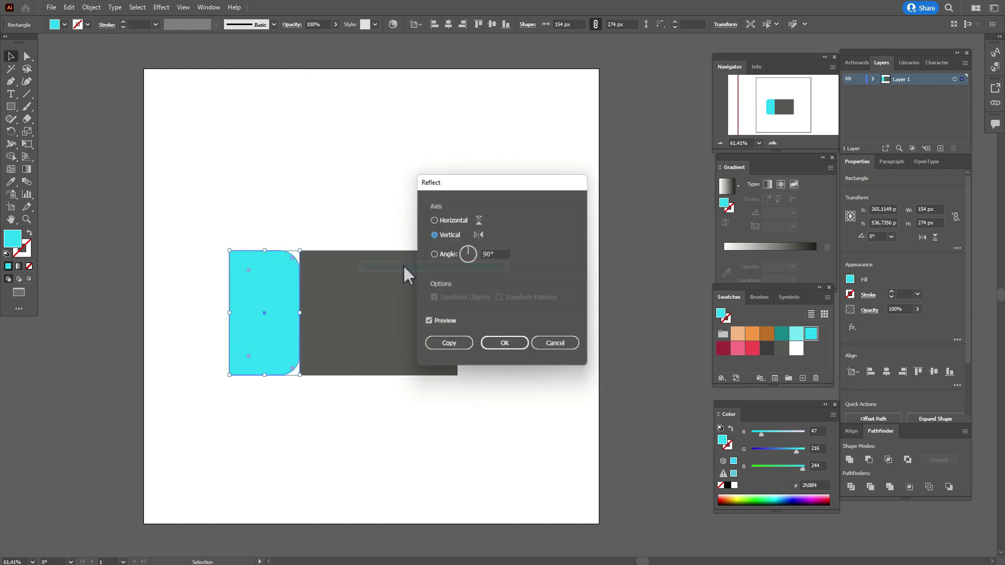
click(459, 345)
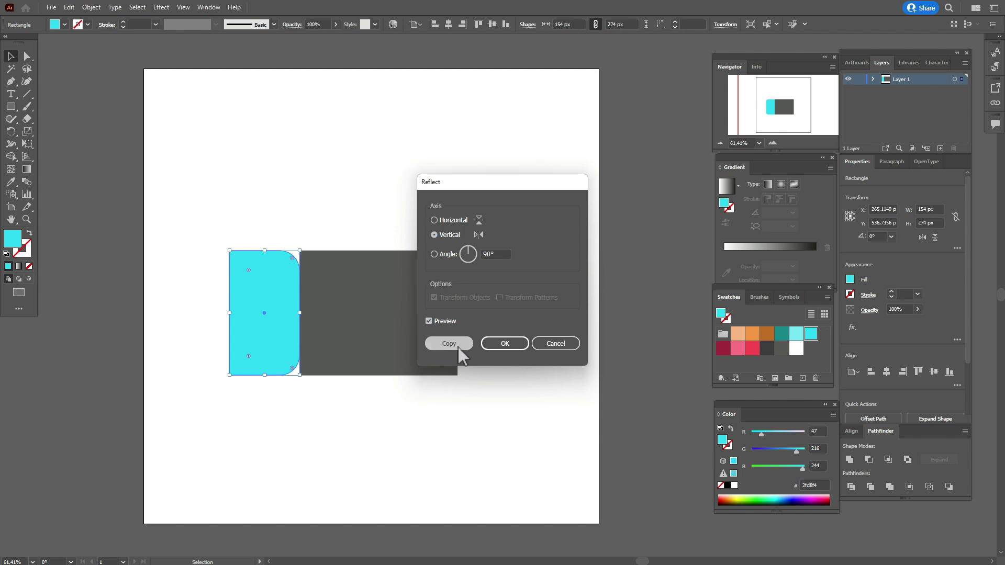
drag(264, 327, 490, 329)
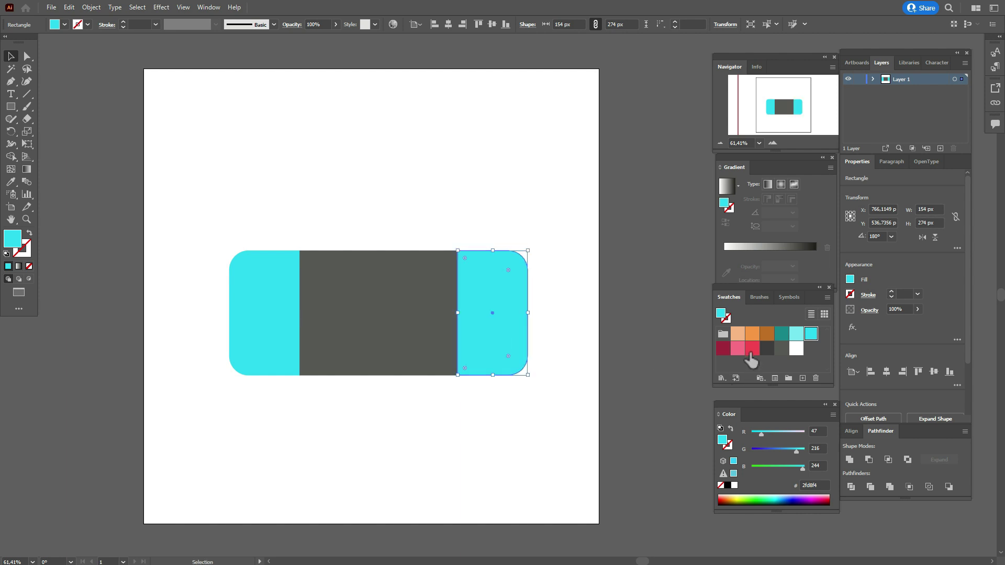
click(752, 350)
click(570, 365)
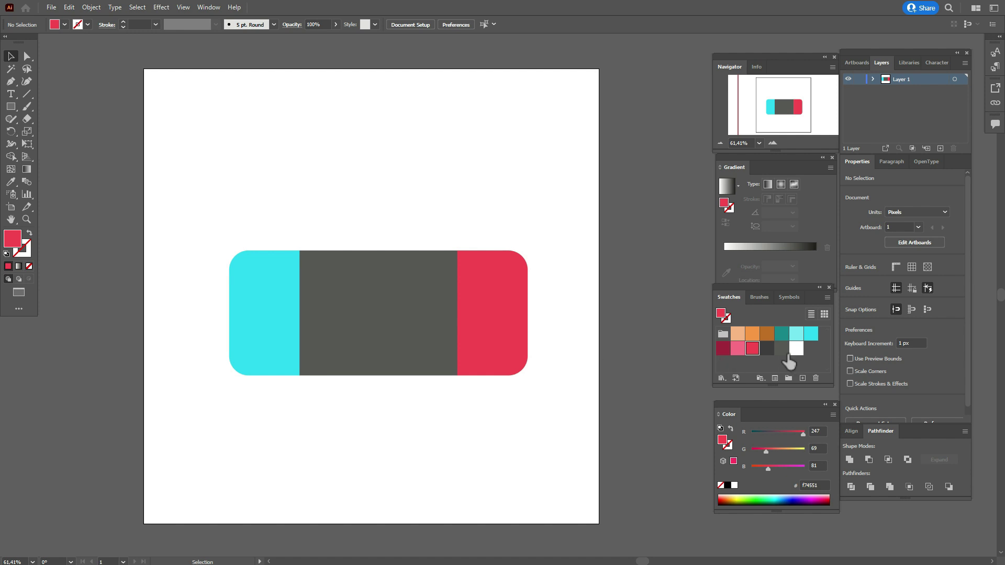
Draw a 275×217 px dark grey (3d3d3d) screen rectangle centred in the console body.
click(767, 349)
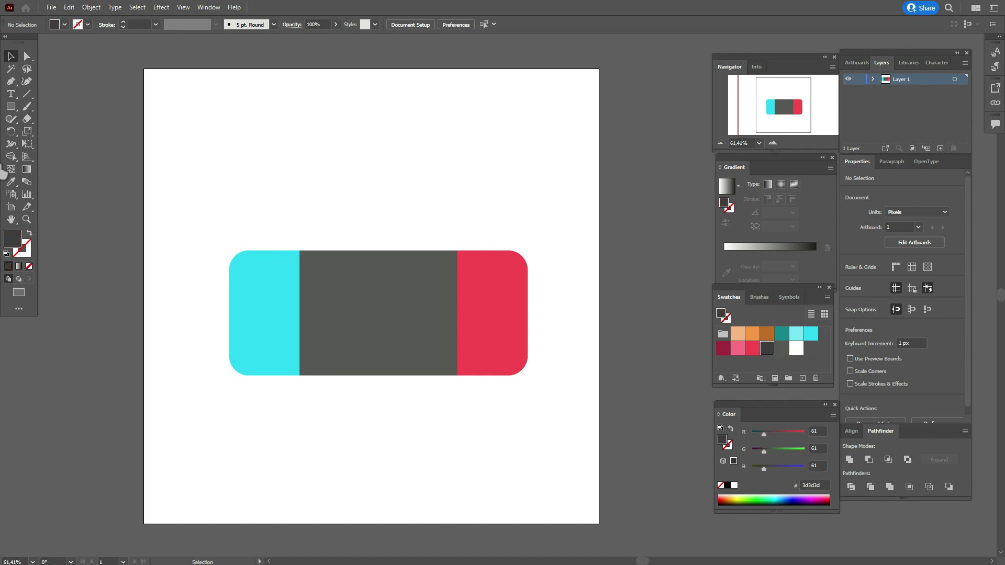
click(7, 109)
click(52, 106)
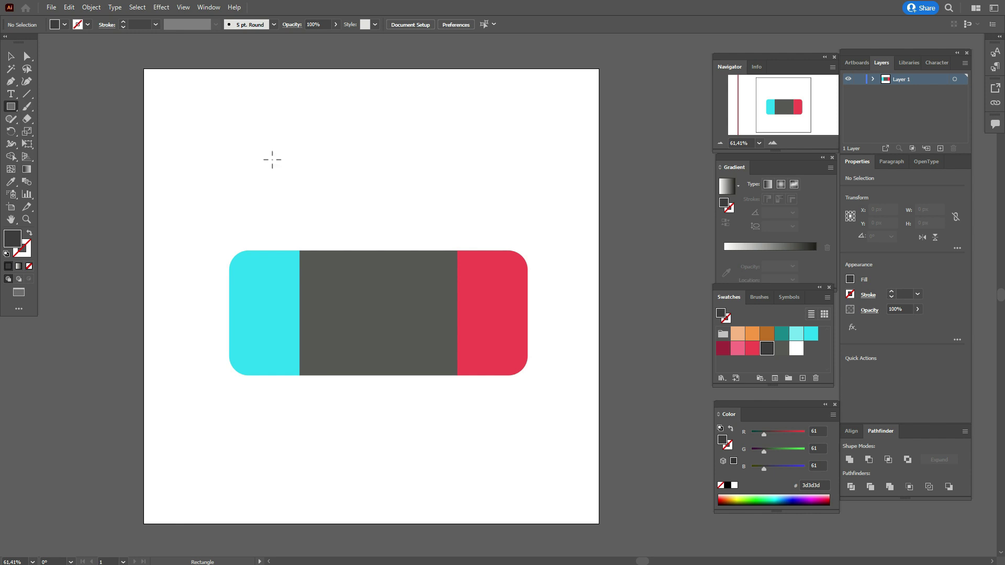
click(288, 166)
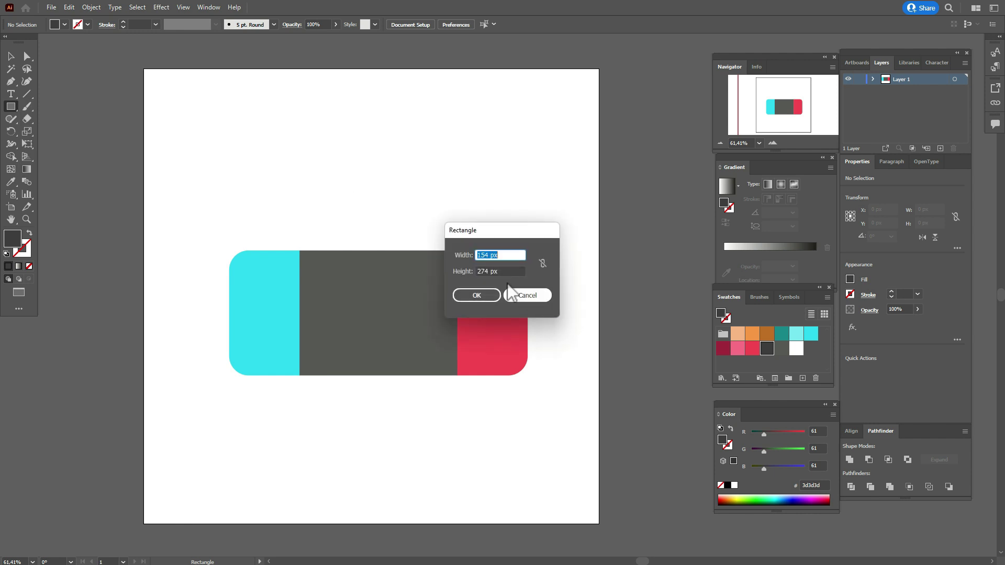
text(275)
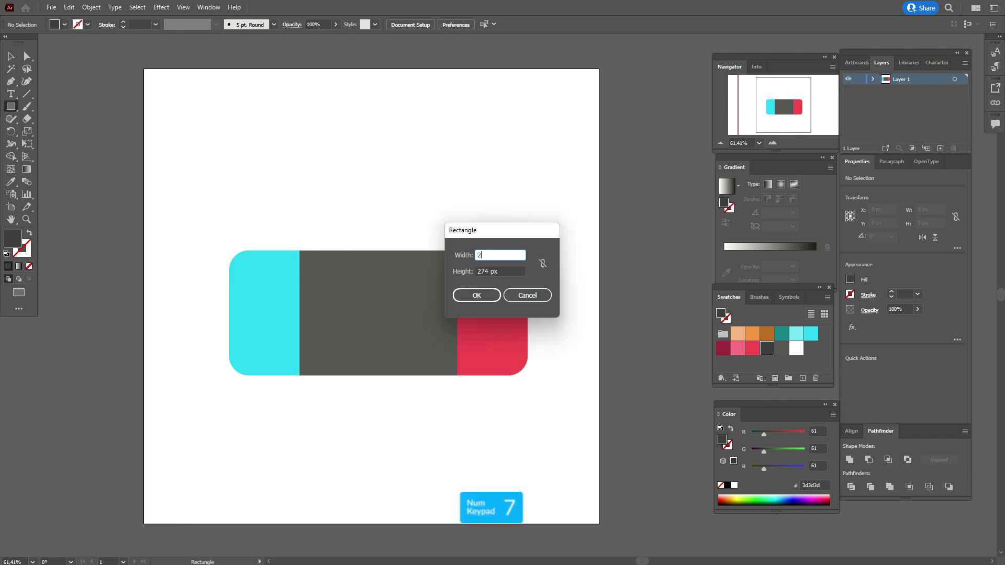
click(515, 271)
double_click(514, 270)
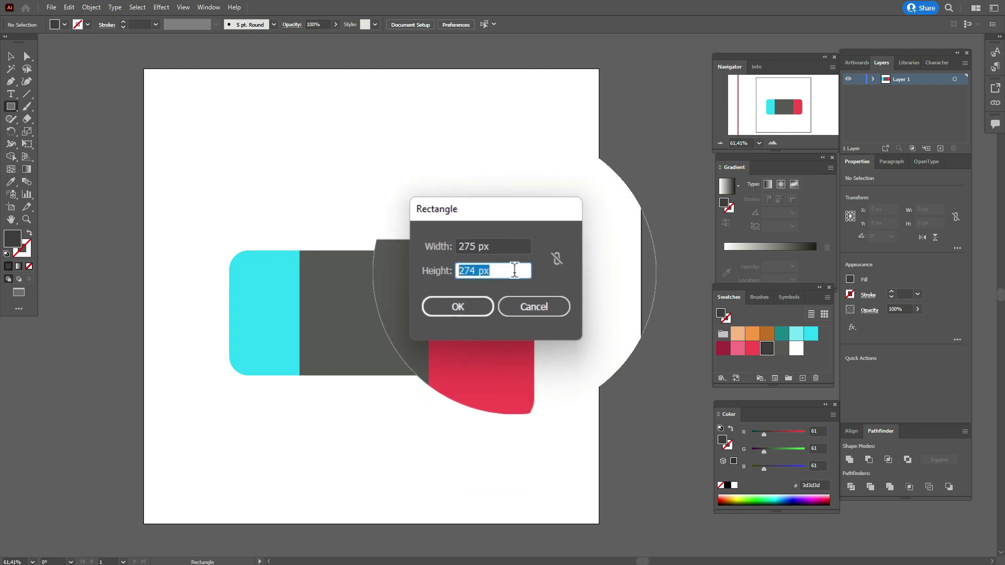
text(217)
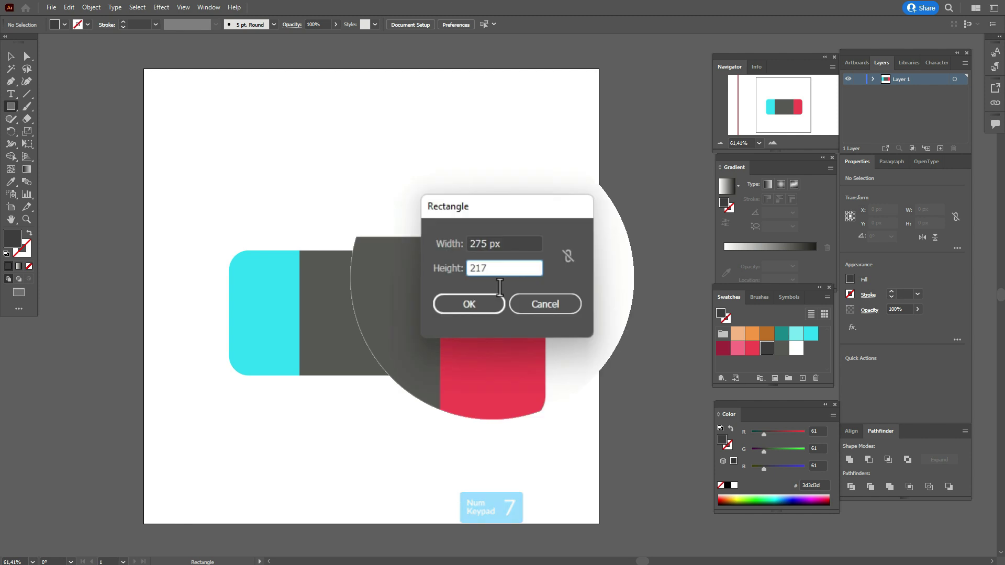
click(492, 296)
key(v)
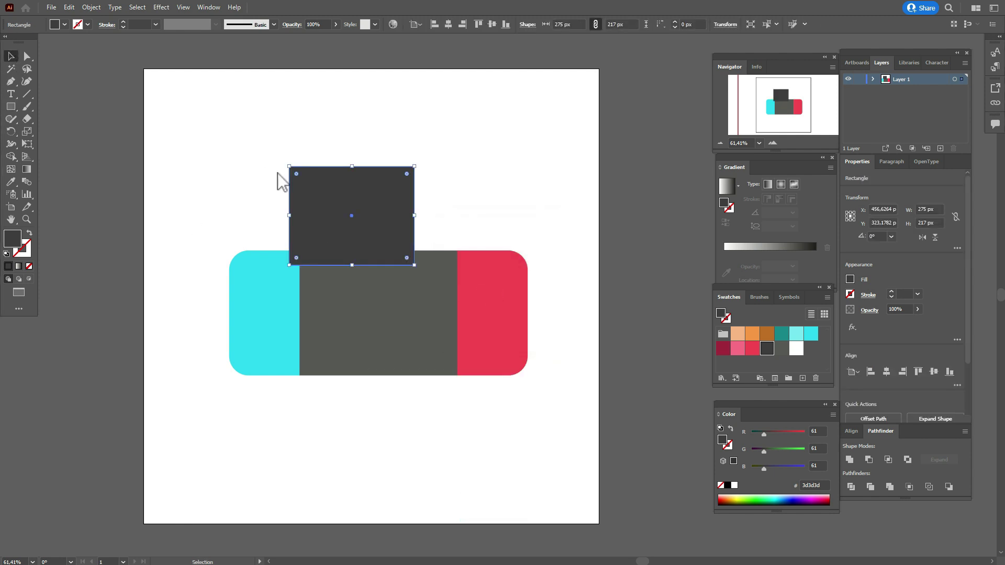
drag(324, 201, 342, 277)
click(368, 193)
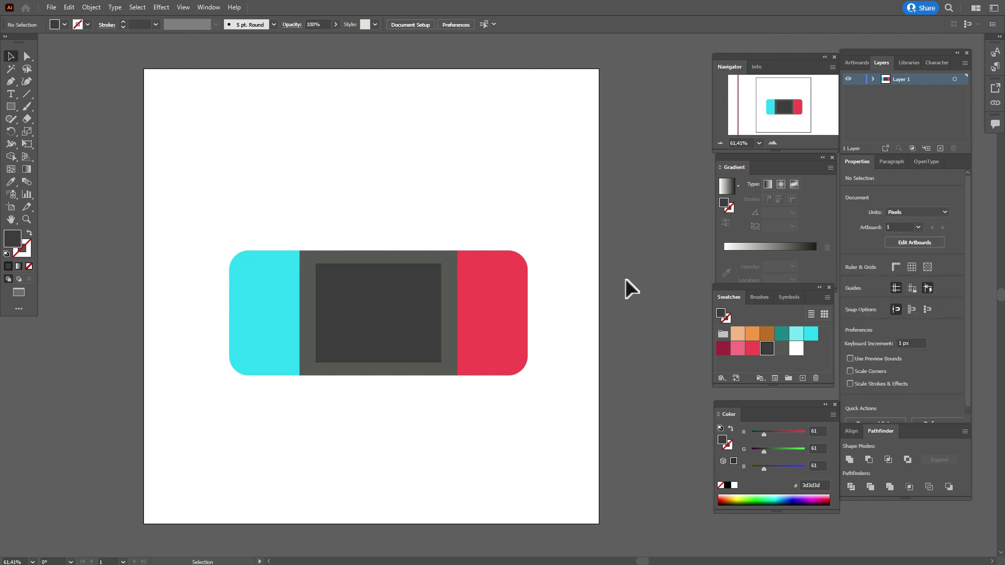
Give the screen rectangle a 28 px corner radius.
click(362, 299)
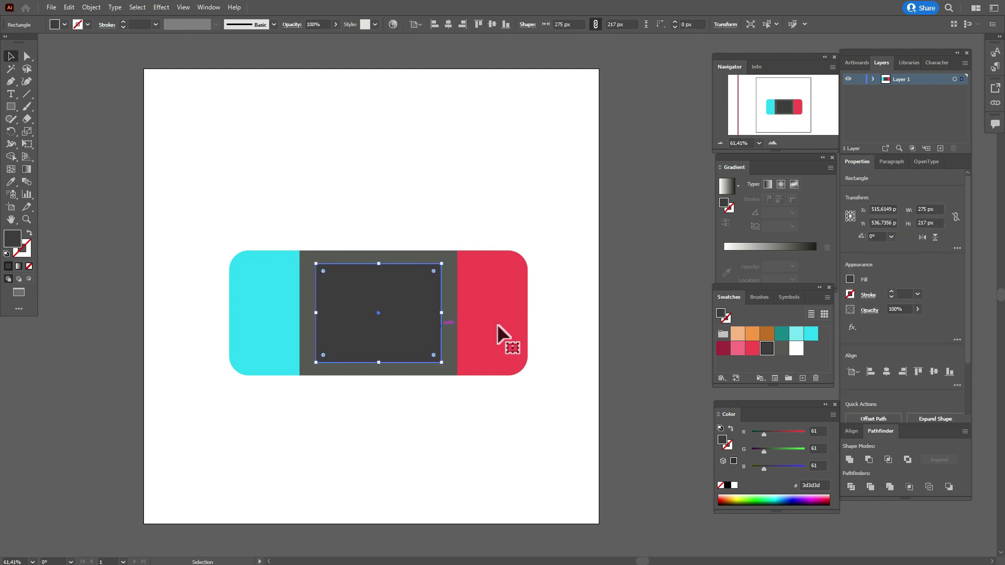
click(957, 248)
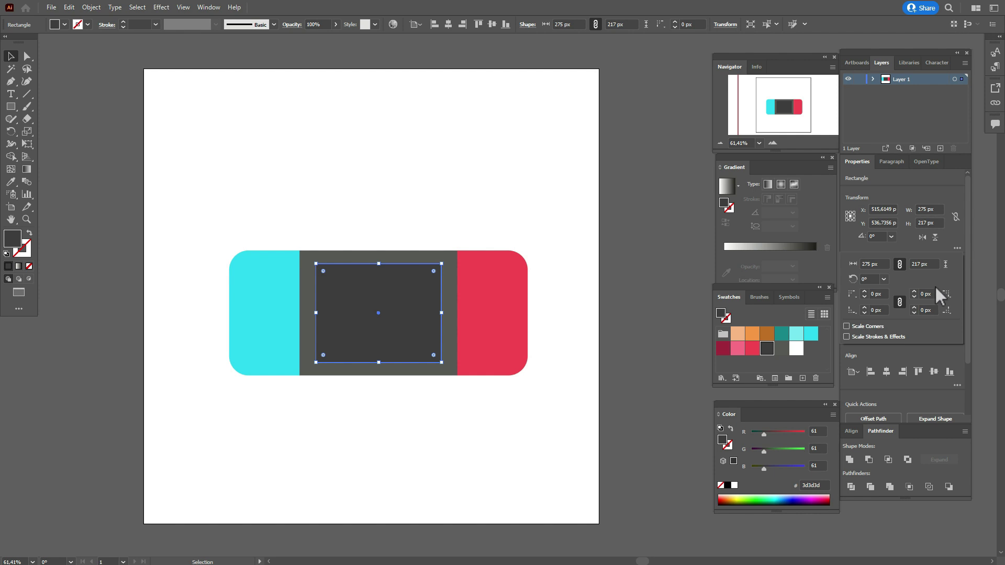
double_click(873, 294)
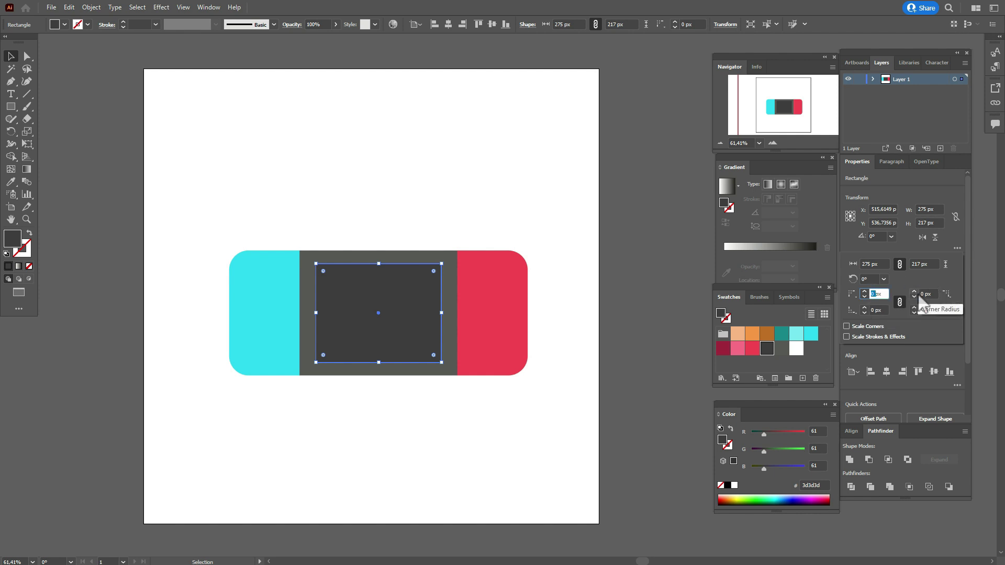
text(28)
key(Return)
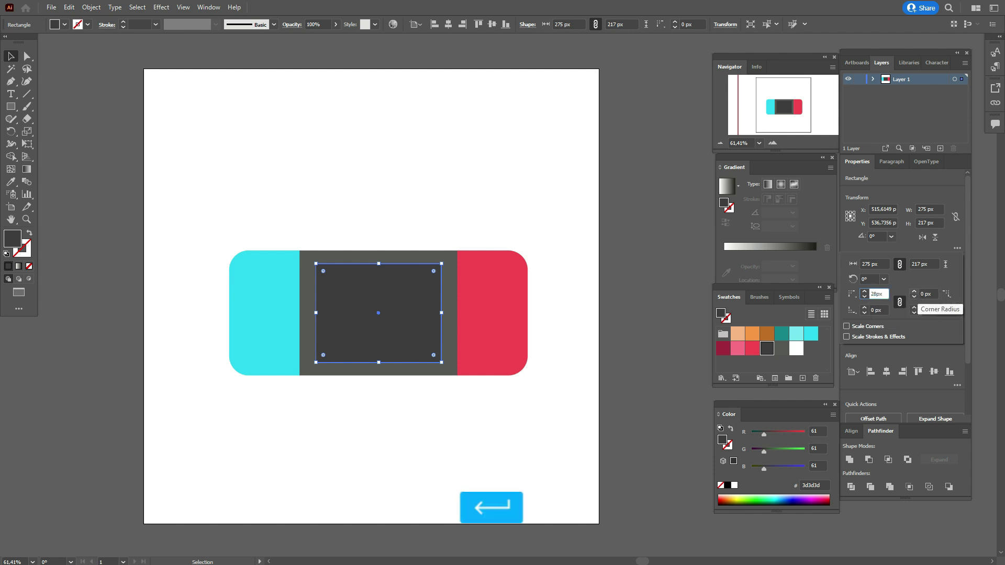
click(571, 283)
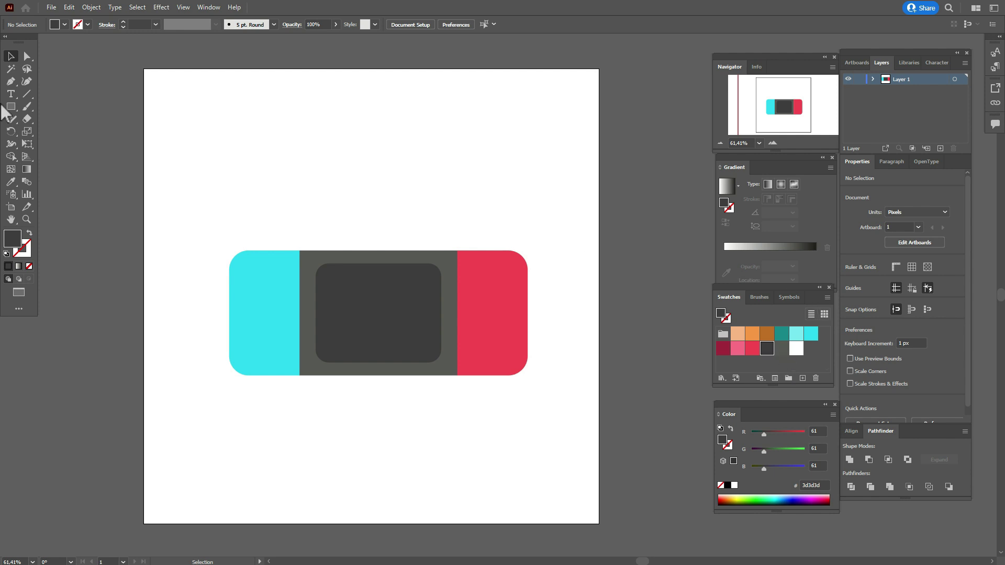
Draw a 75×75 px circle and move it toward the artboard's top left.
drag(10, 106, 48, 132)
click(246, 156)
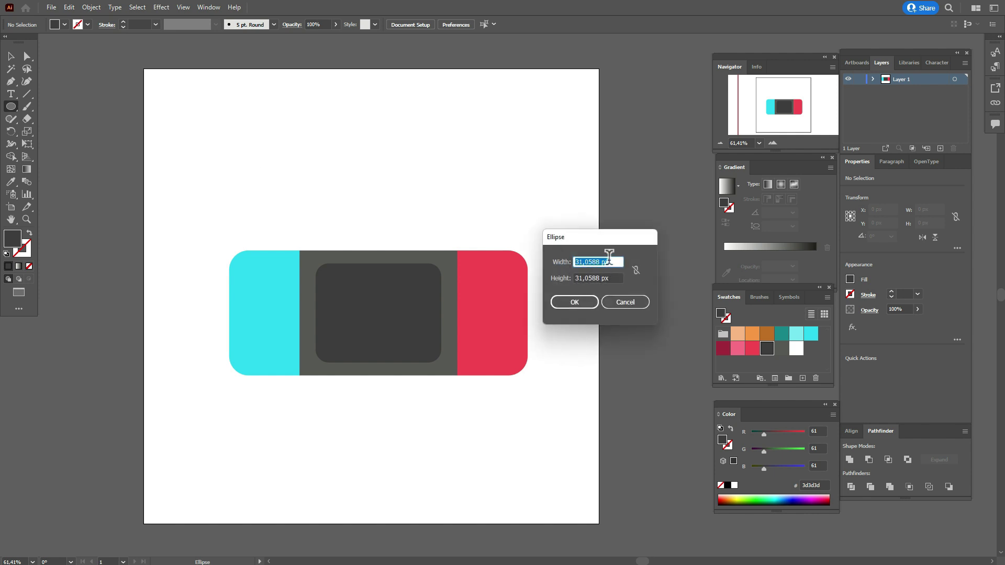
text(75)
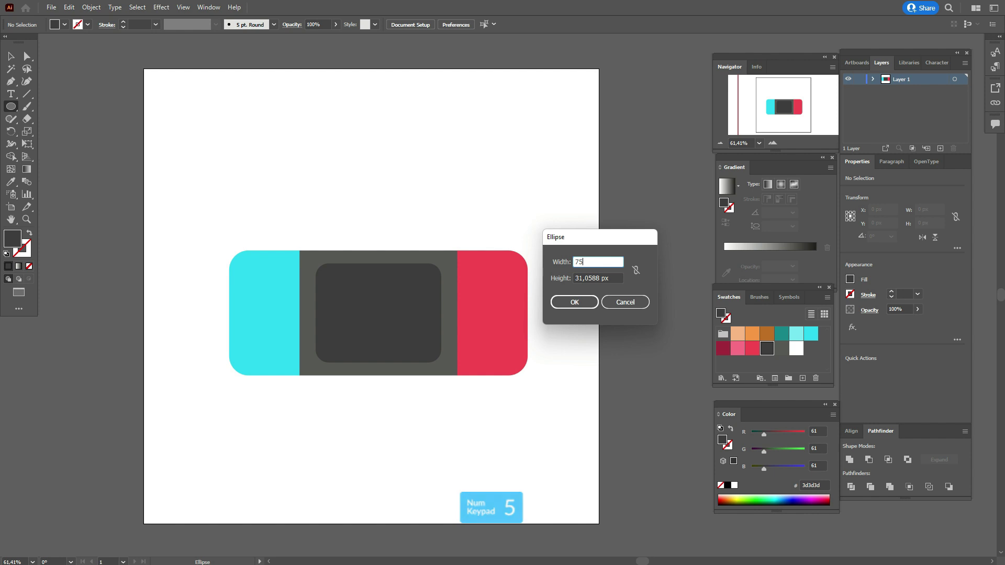
click(617, 278)
double_click(616, 278)
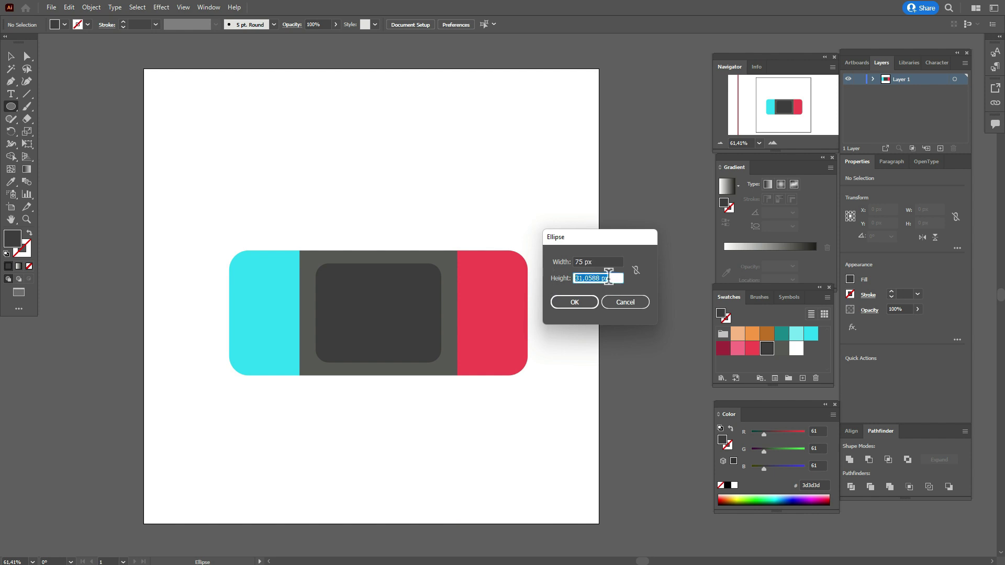
text(75)
click(590, 303)
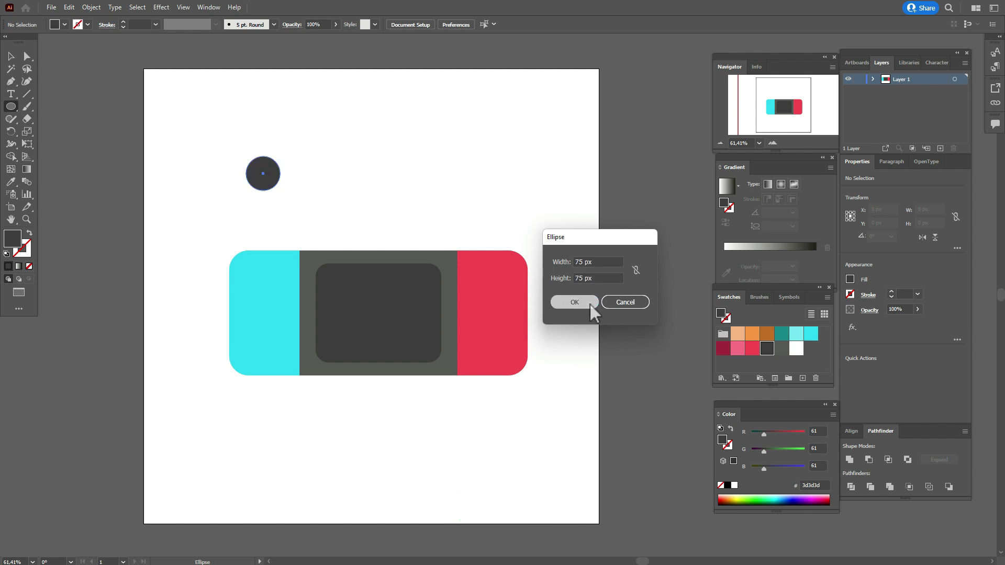
click(16, 55)
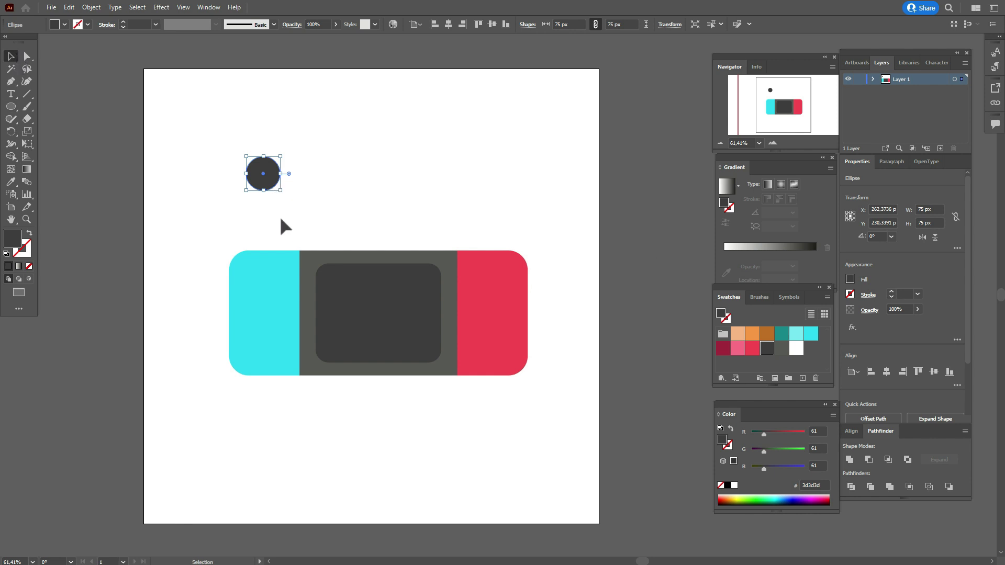
drag(271, 181, 221, 151)
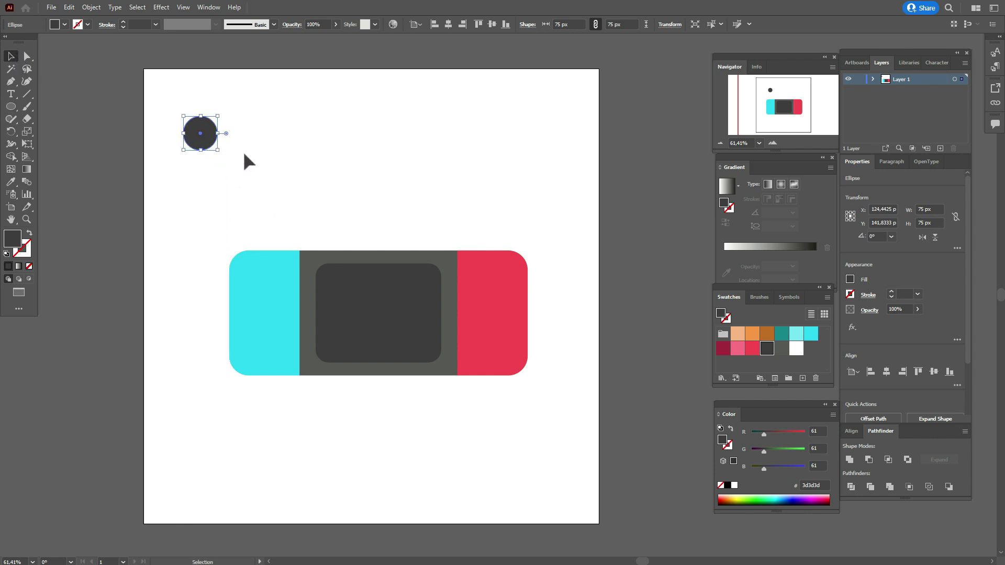
click(222, 150)
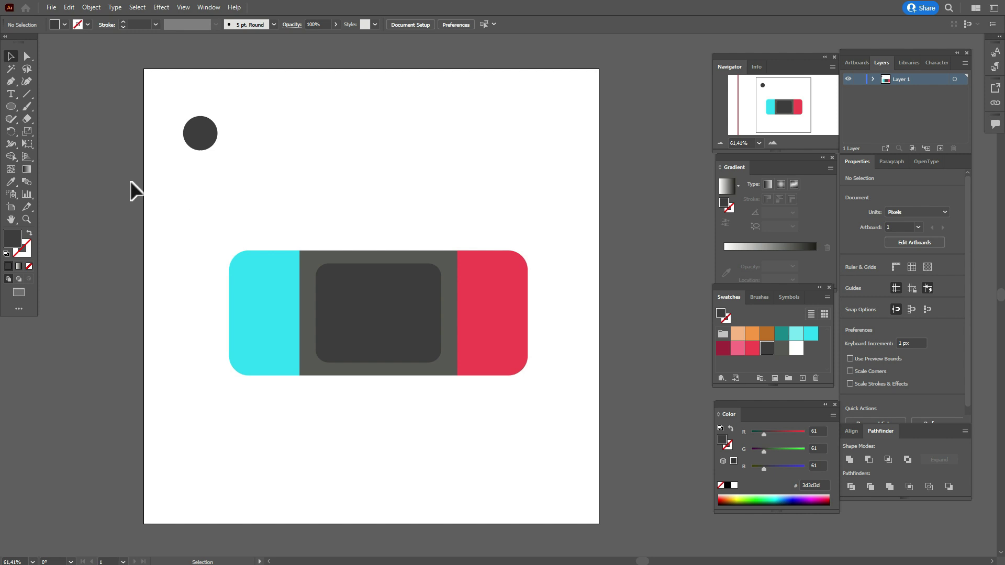
Draw a 22×22 px circle and place it just right of the large one.
click(10, 107)
click(371, 183)
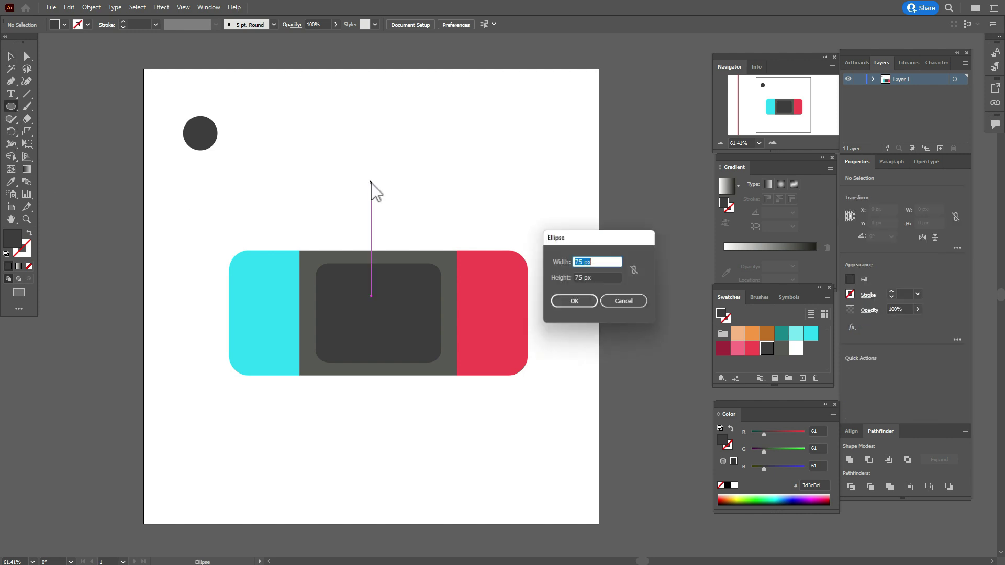
text(22)
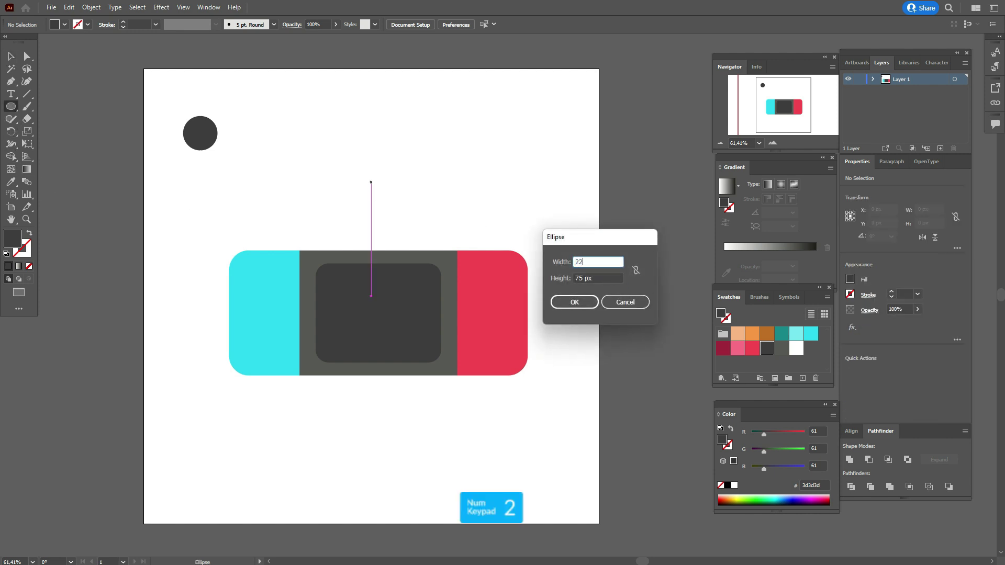
click(601, 278)
text(22)
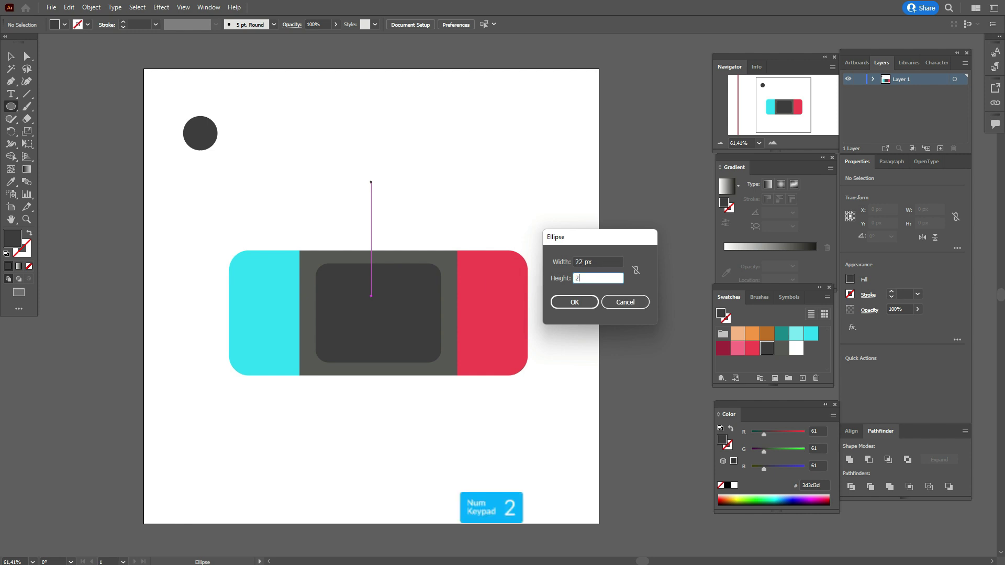
click(569, 309)
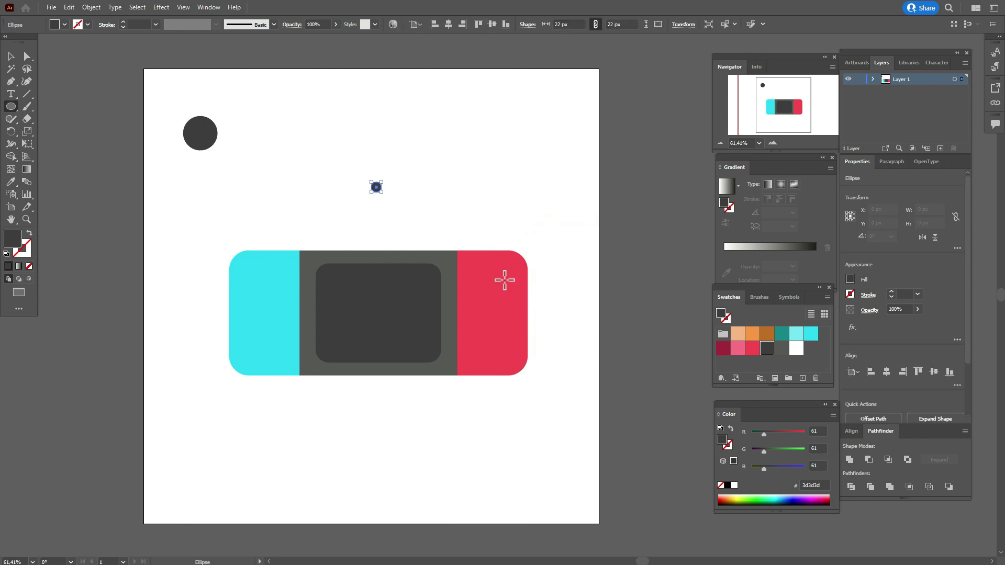
click(11, 56)
click(385, 182)
drag(380, 187, 239, 136)
click(298, 151)
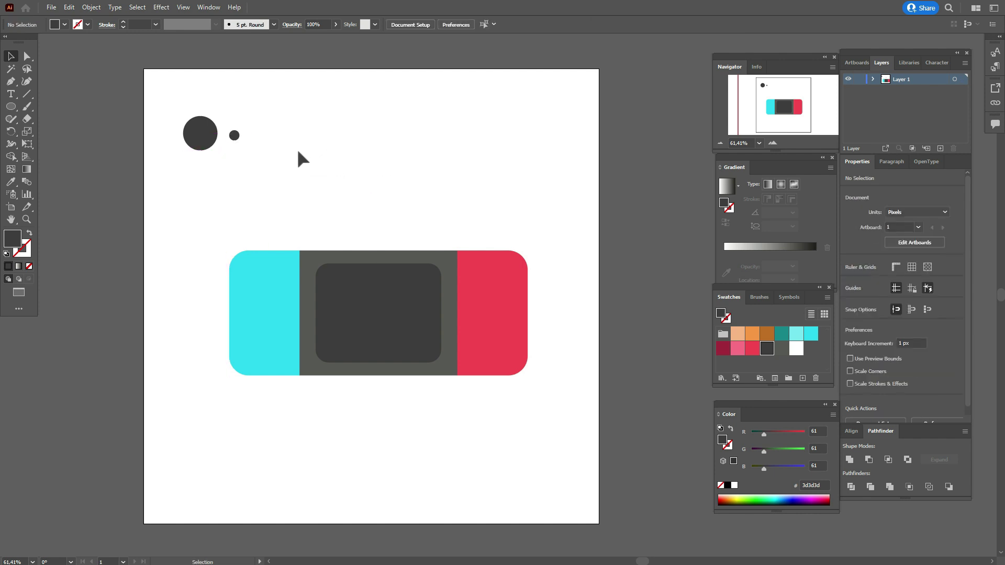
Create a text area above the console and type XYBA.
click(10, 93)
drag(338, 123, 500, 193)
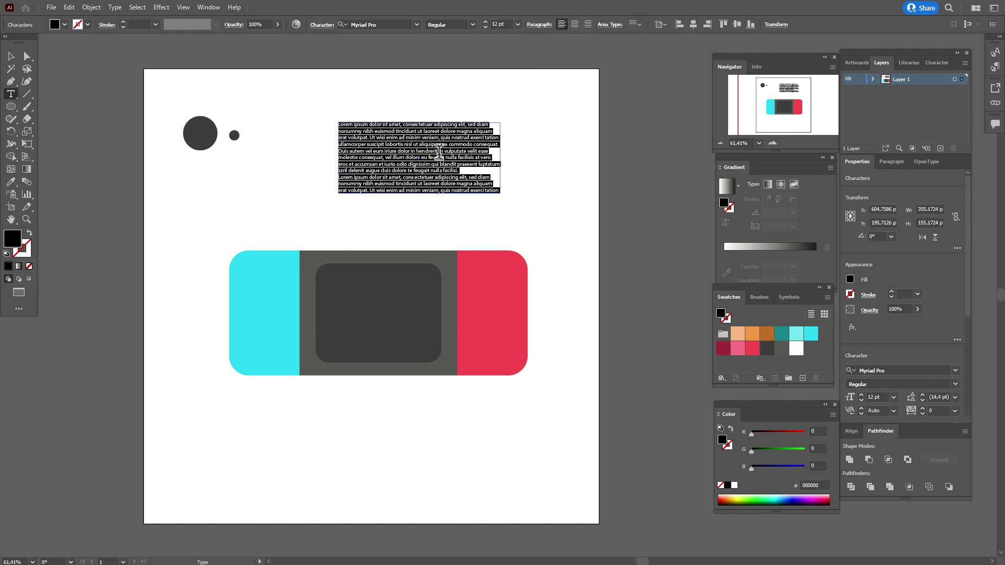
text({)
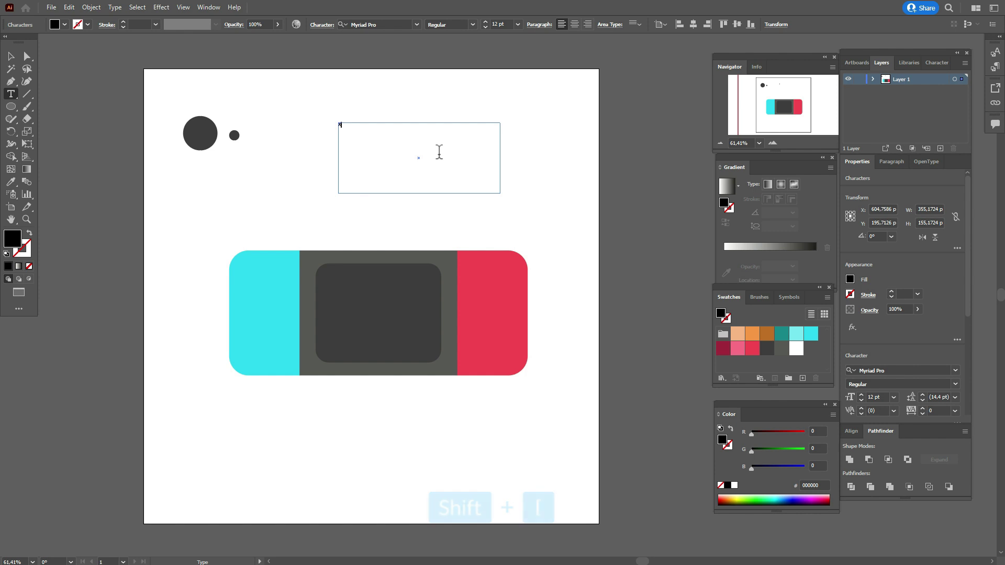
text(Y)
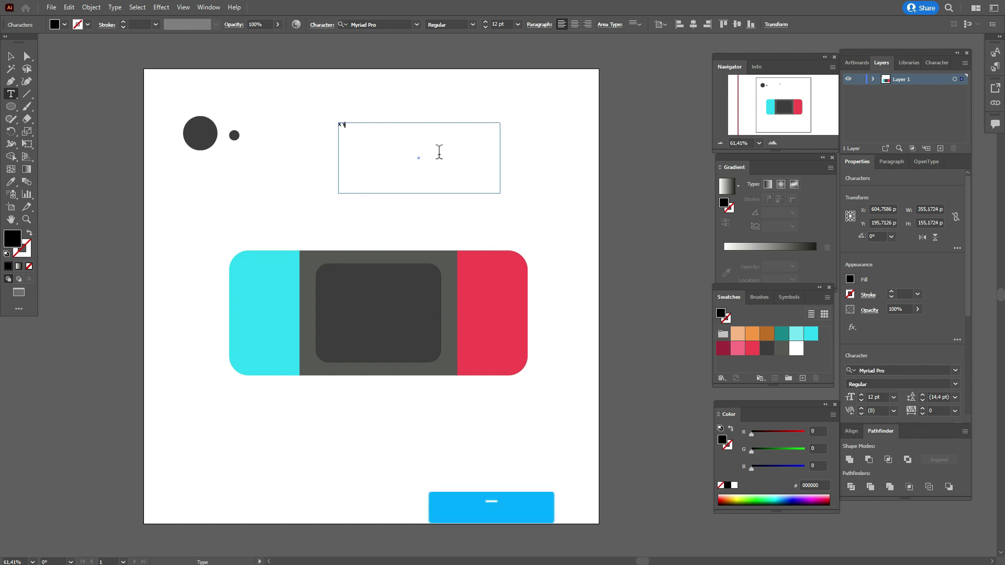
key(shift)
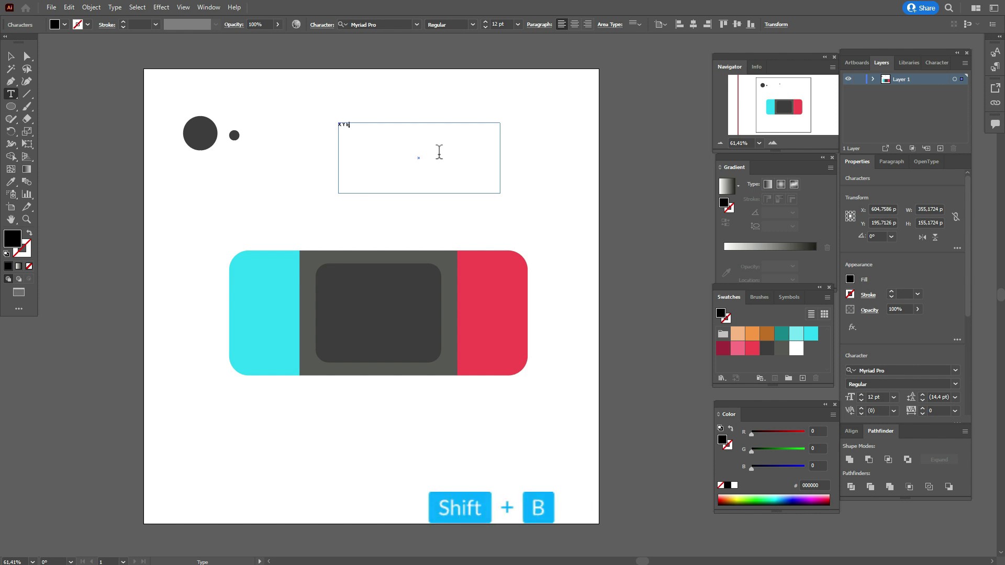
text(F)
key(BackSpace)
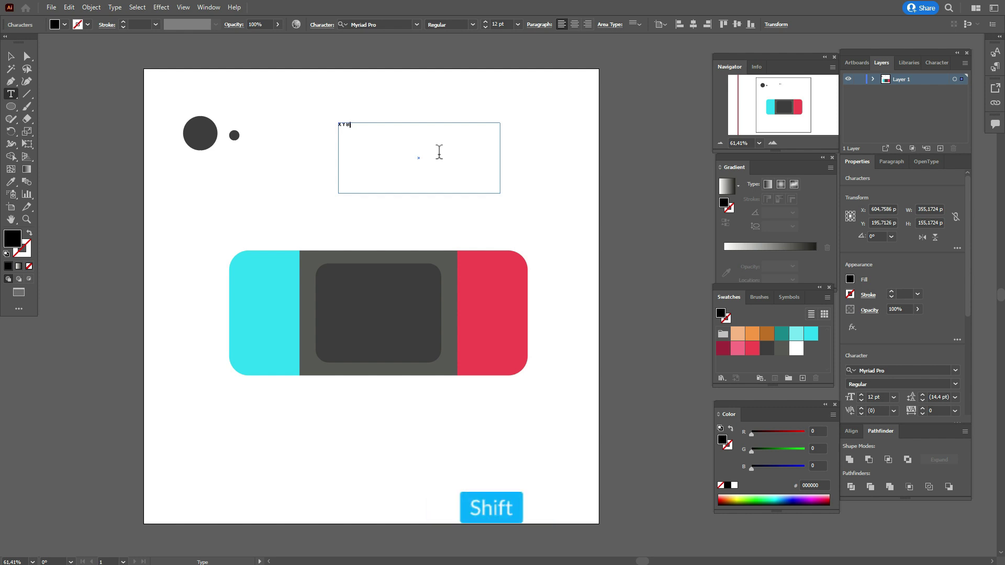
text(A)
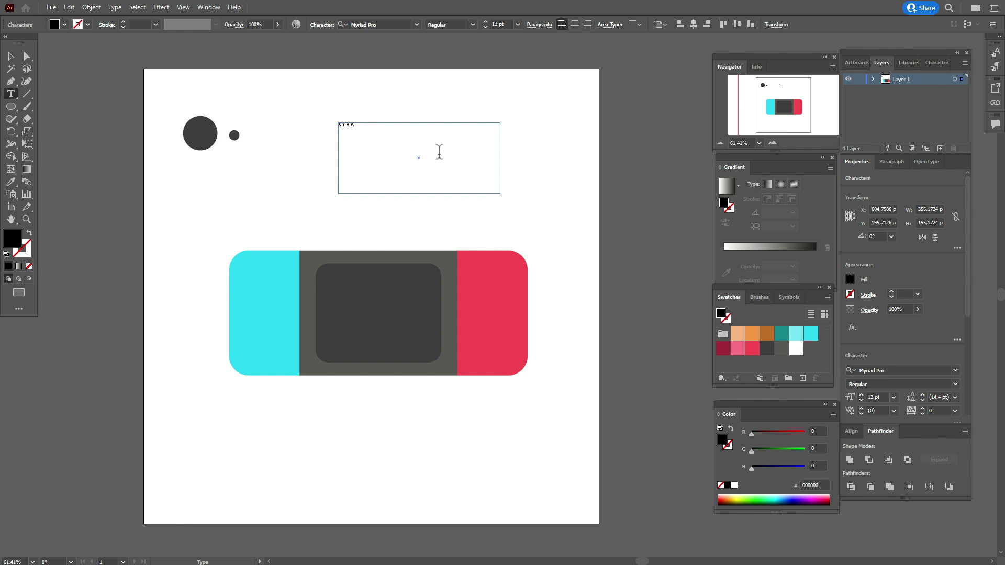
Set the XYBA text to 20 pt.
double_click(872, 397)
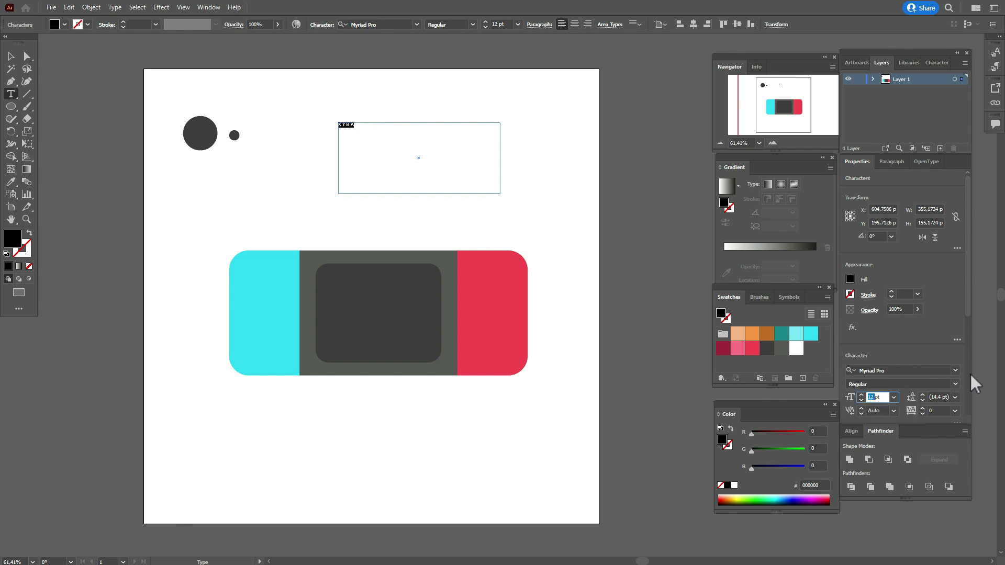
text(20)
key(Return)
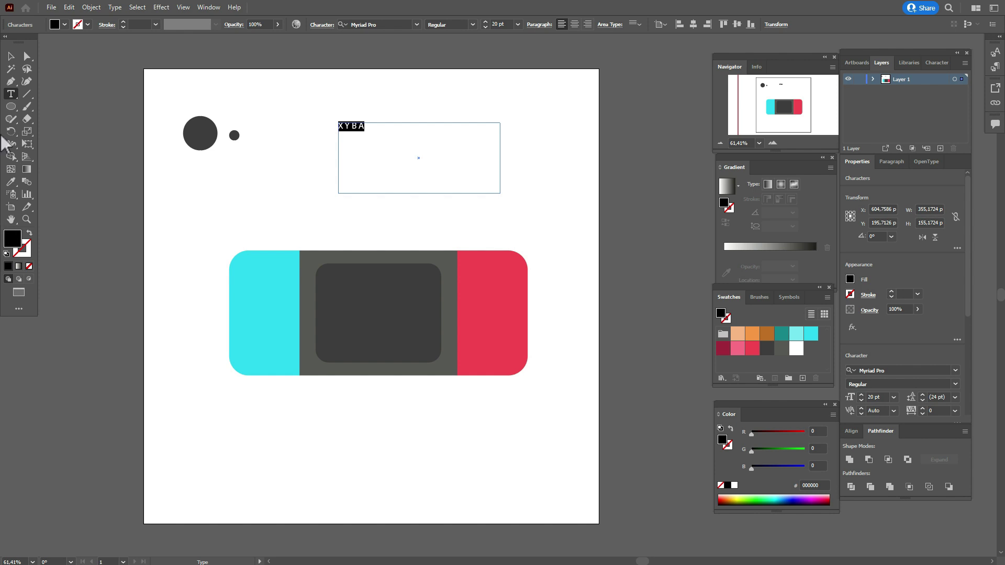
click(11, 56)
Switch the XYBA label to Roboto Regular and nudge it up and left toward the circles.
click(375, 131)
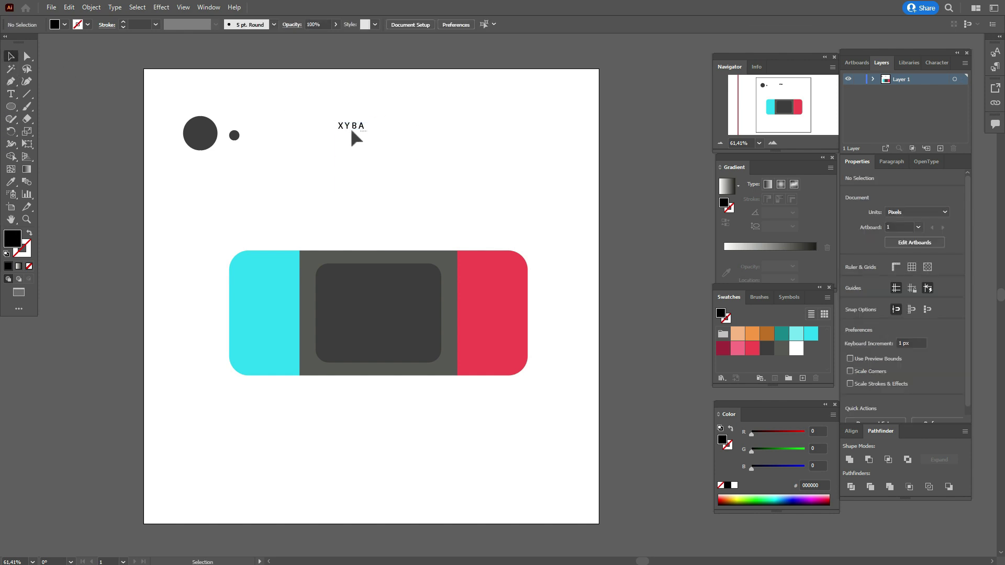
drag(351, 131, 293, 134)
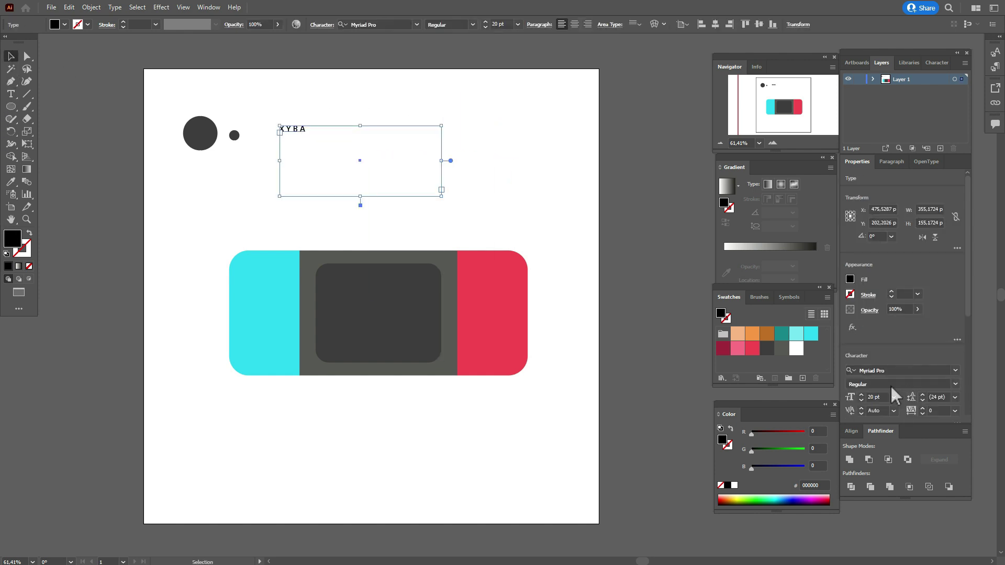
click(879, 371)
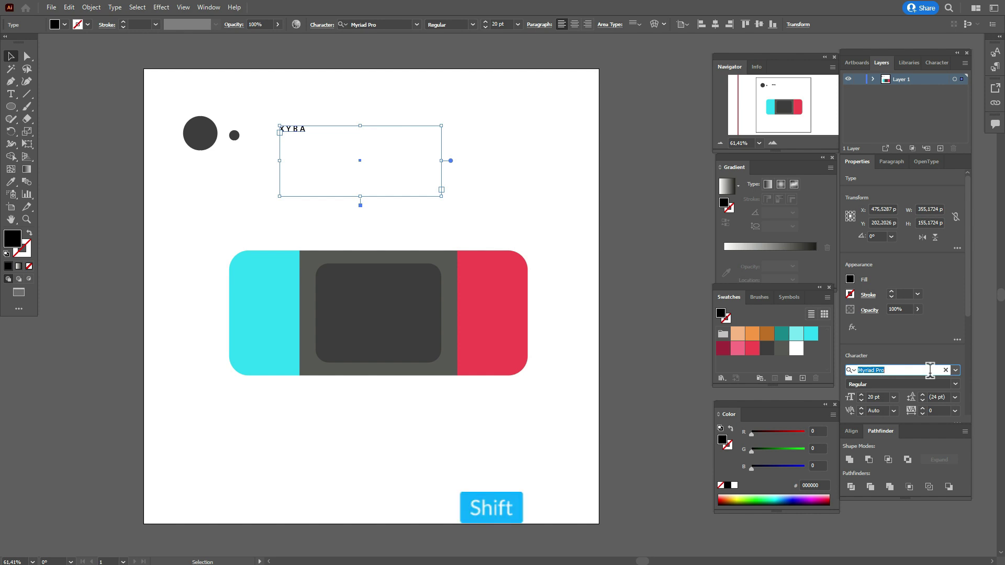
text(Robo)
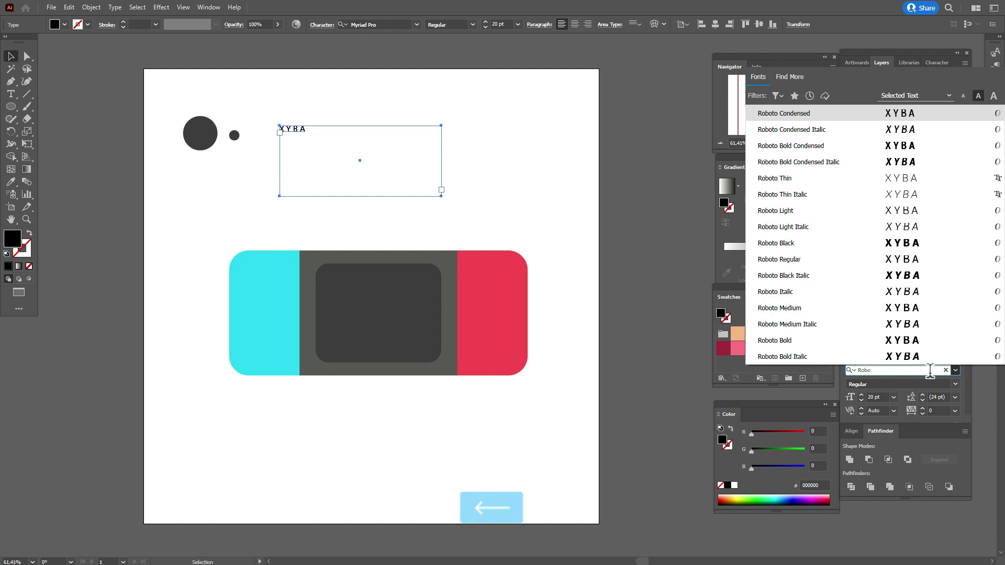
text(to)
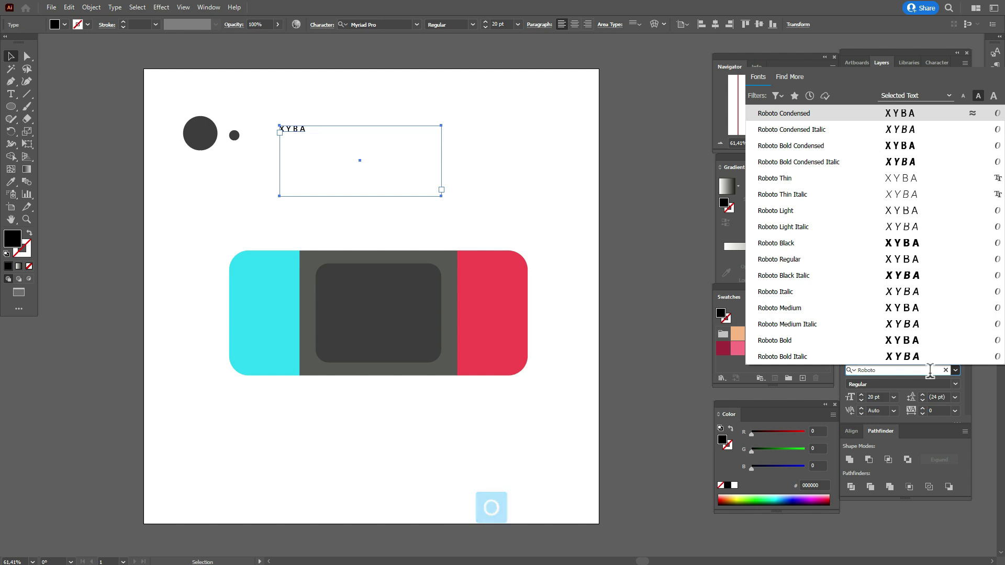
click(919, 262)
click(553, 125)
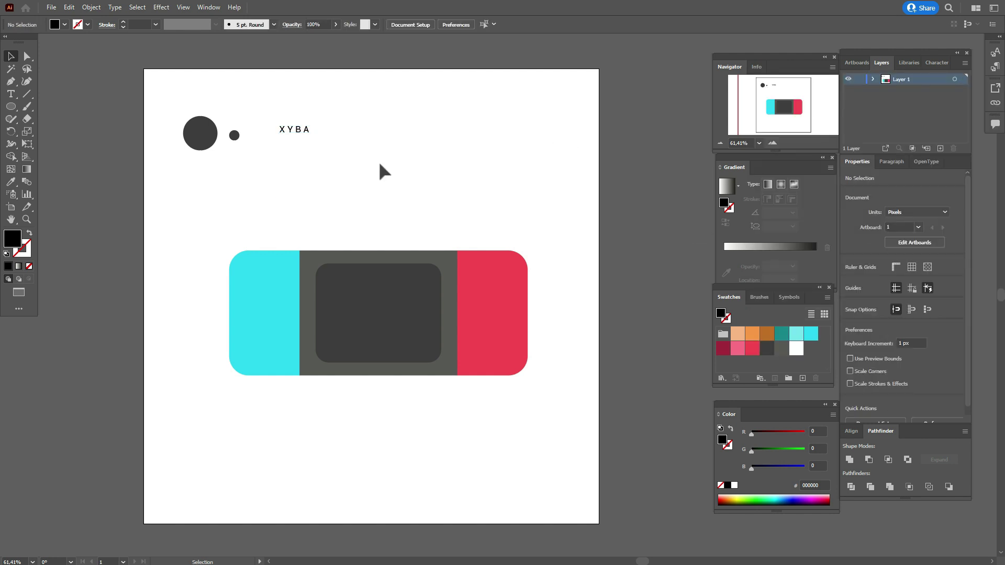
drag(297, 132, 282, 116)
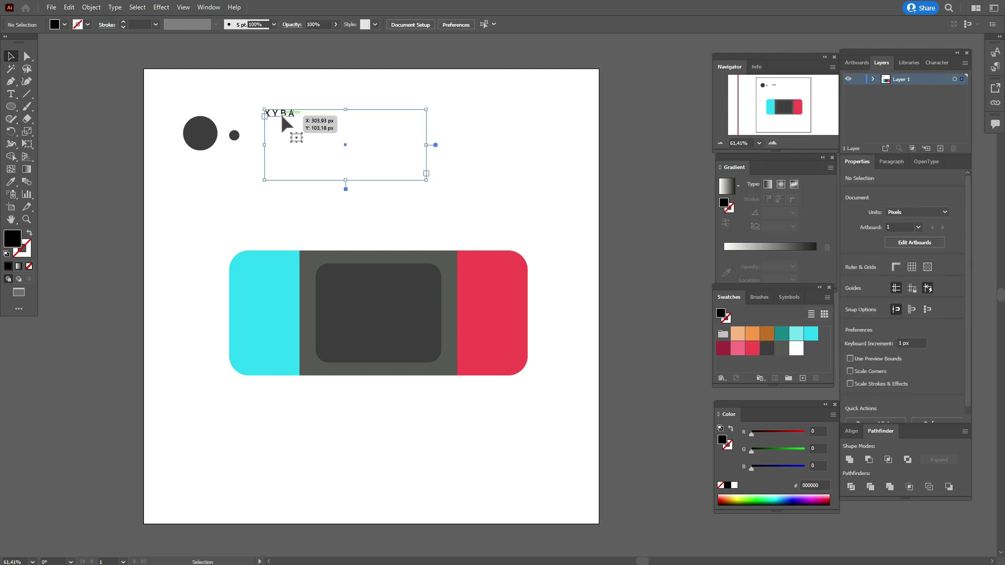
click(470, 131)
Create a three-sided polygon to make a triangle.
click(15, 109)
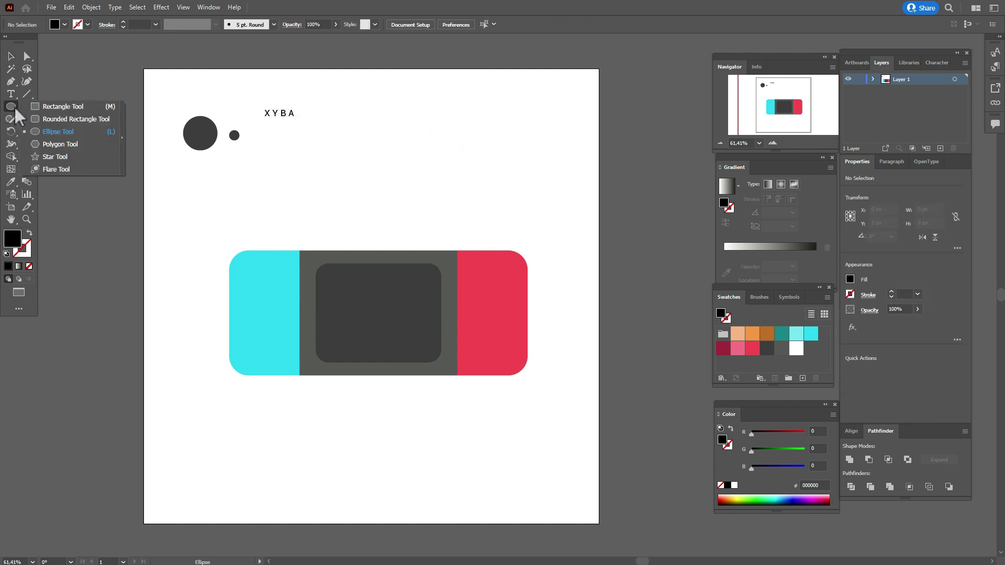
click(59, 148)
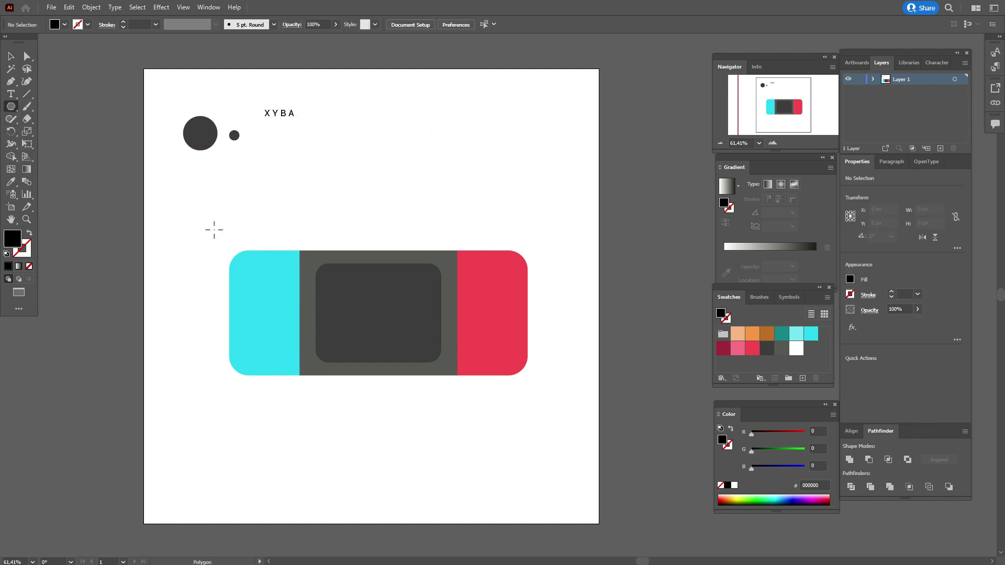
click(199, 213)
double_click(514, 277)
text(3)
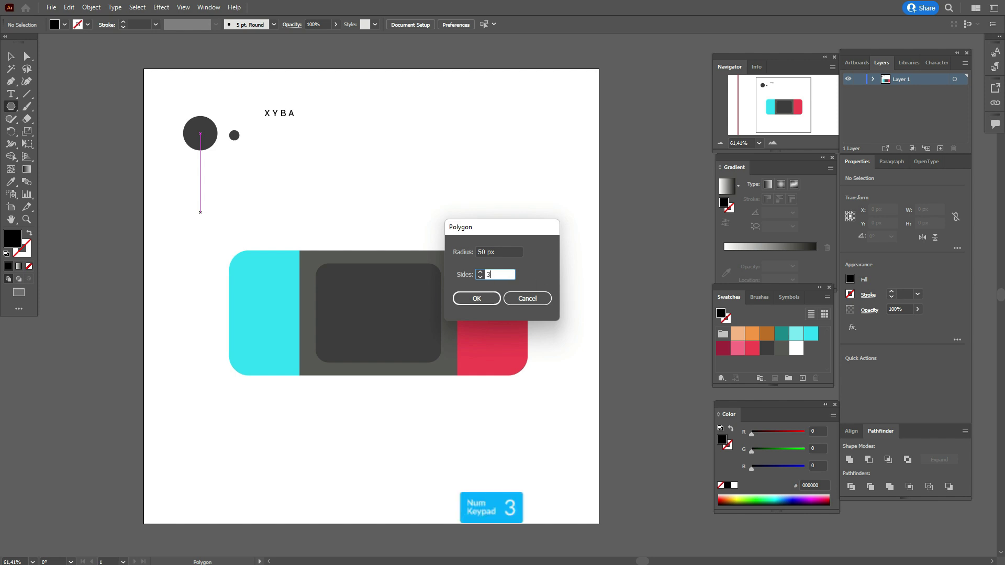
click(458, 299)
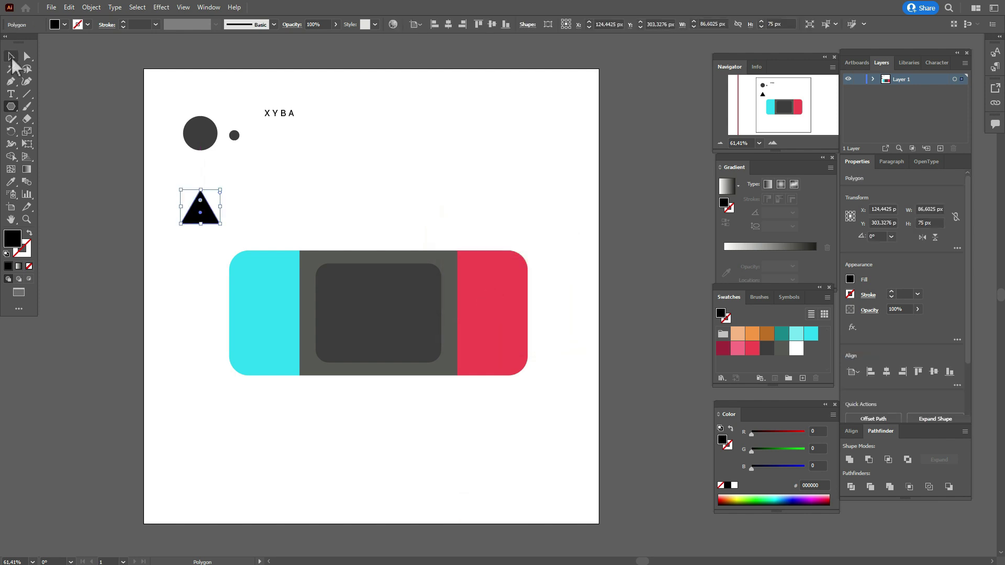
Shrink the triangle proportionally and place it beside the small circle under XYBA.
click(11, 56)
drag(220, 224, 192, 200)
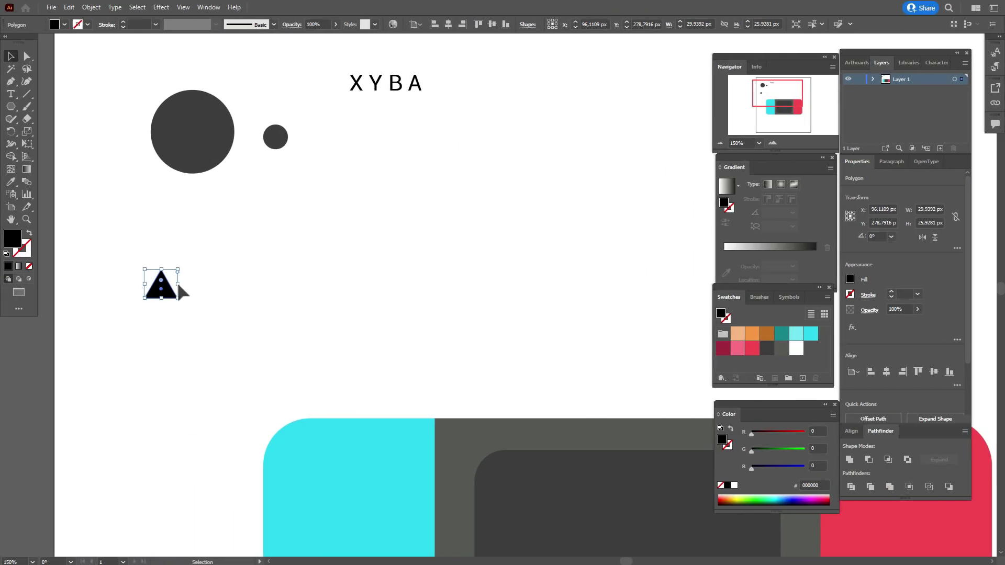
drag(176, 283, 365, 144)
click(168, 305)
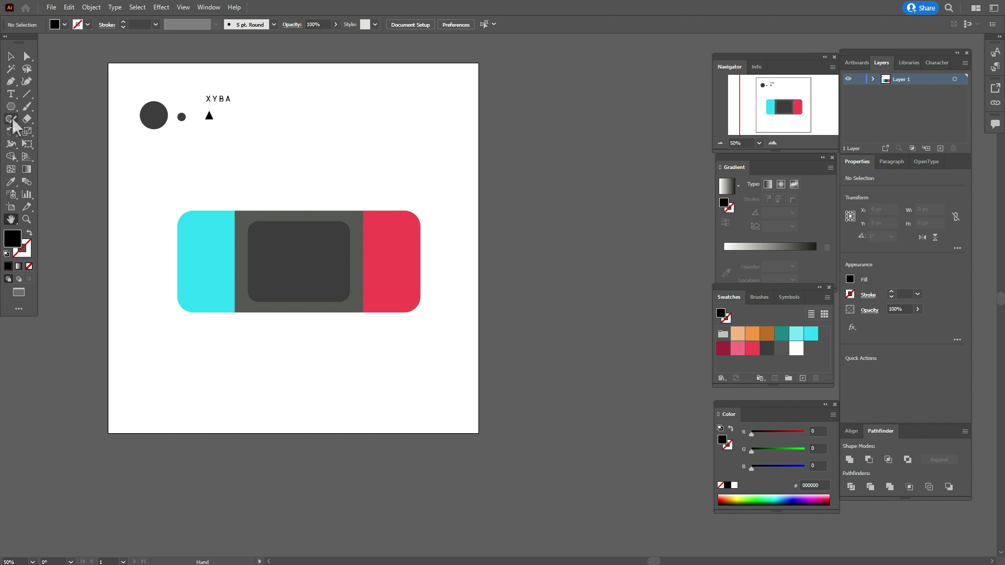
Draw a 27×27 px dark crimson (a4283e) square above the console.
click(757, 106)
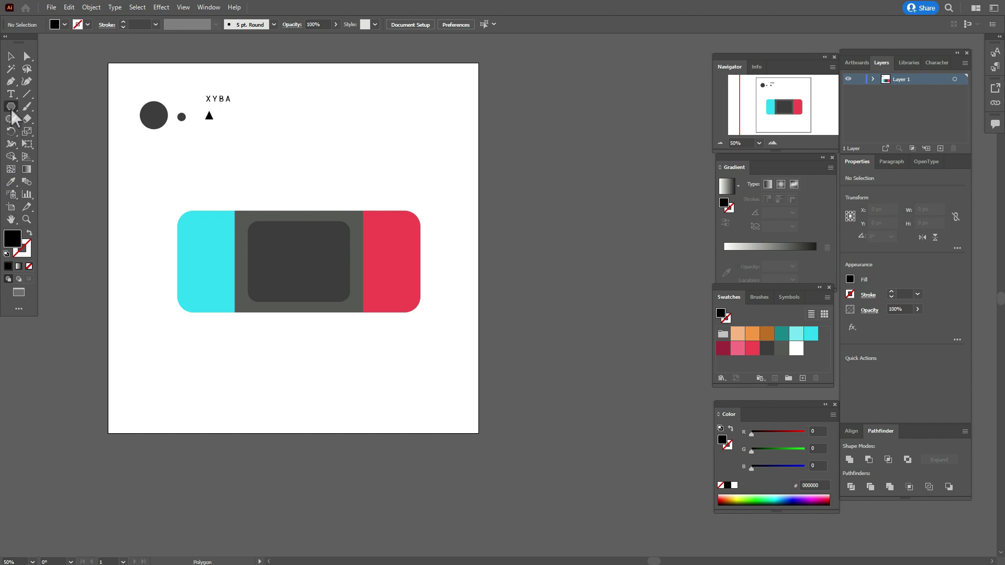
click(12, 107)
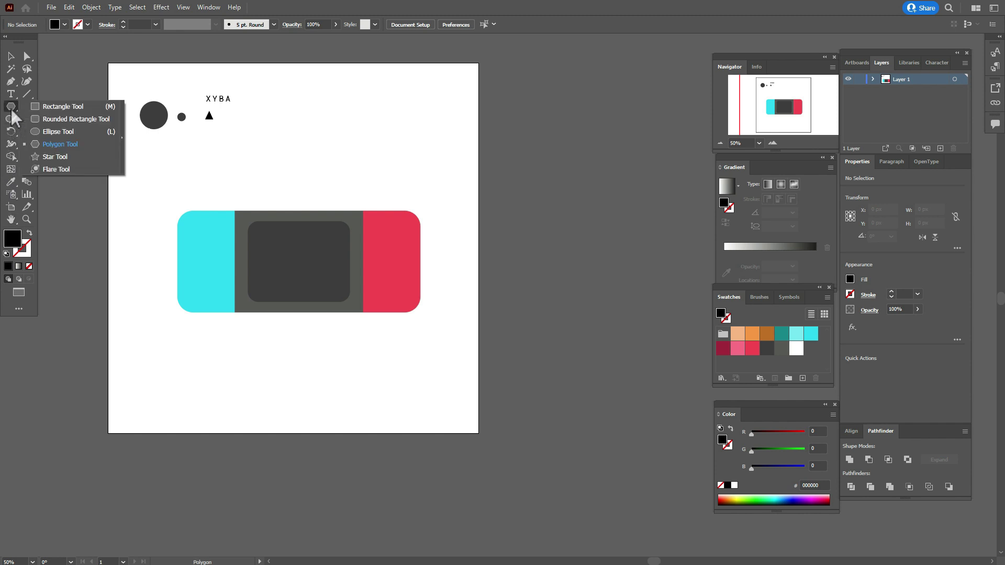
click(59, 110)
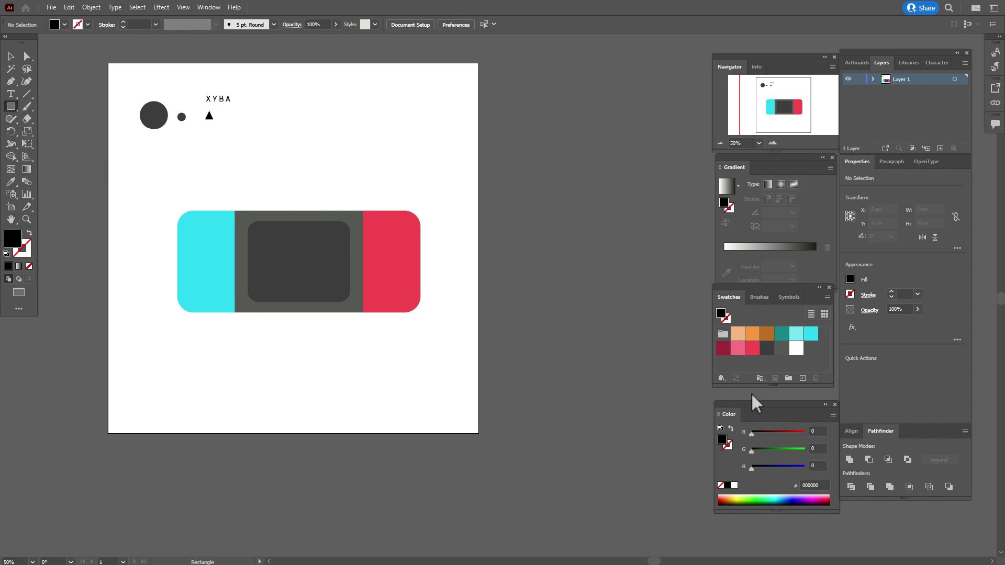
click(722, 349)
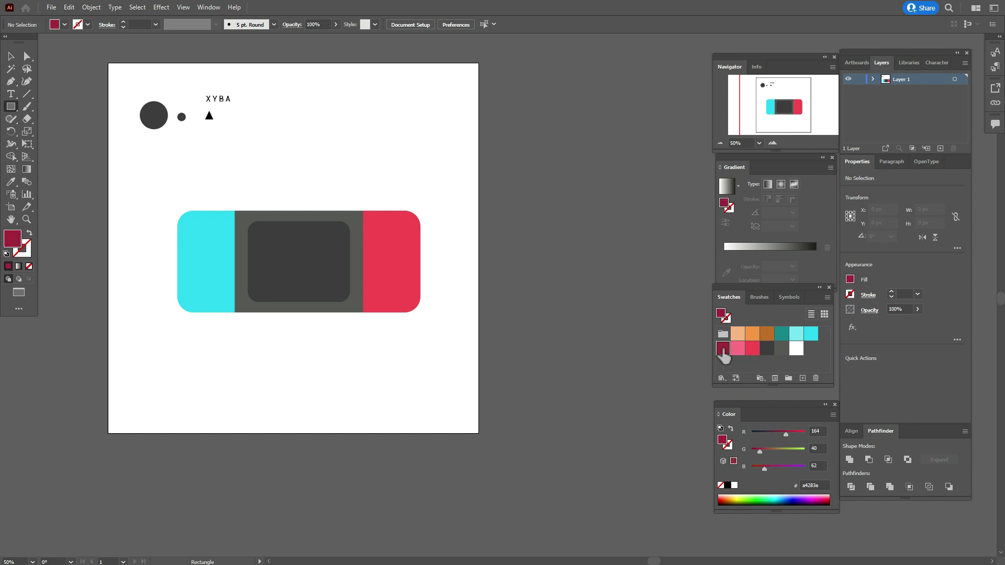
click(373, 151)
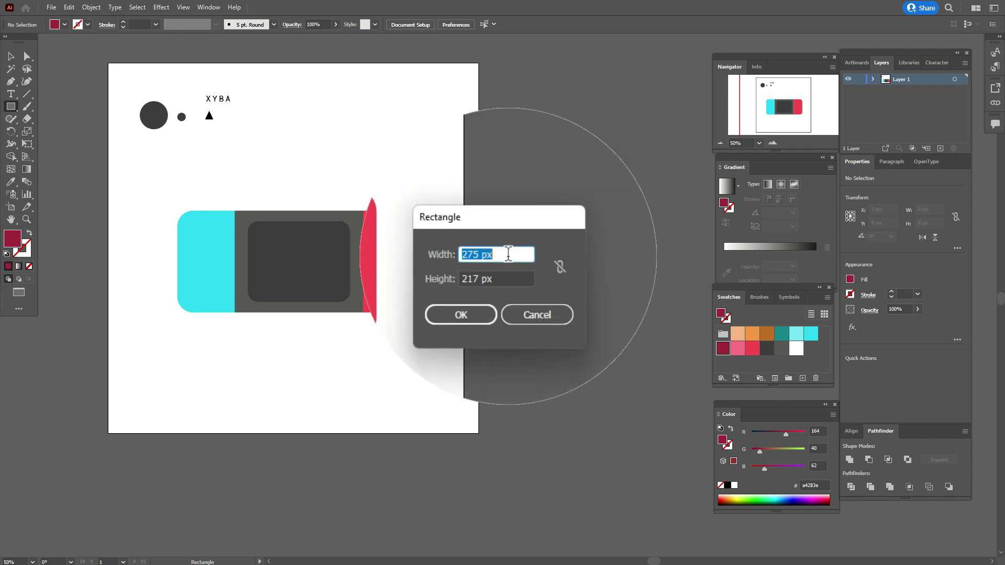
text(27)
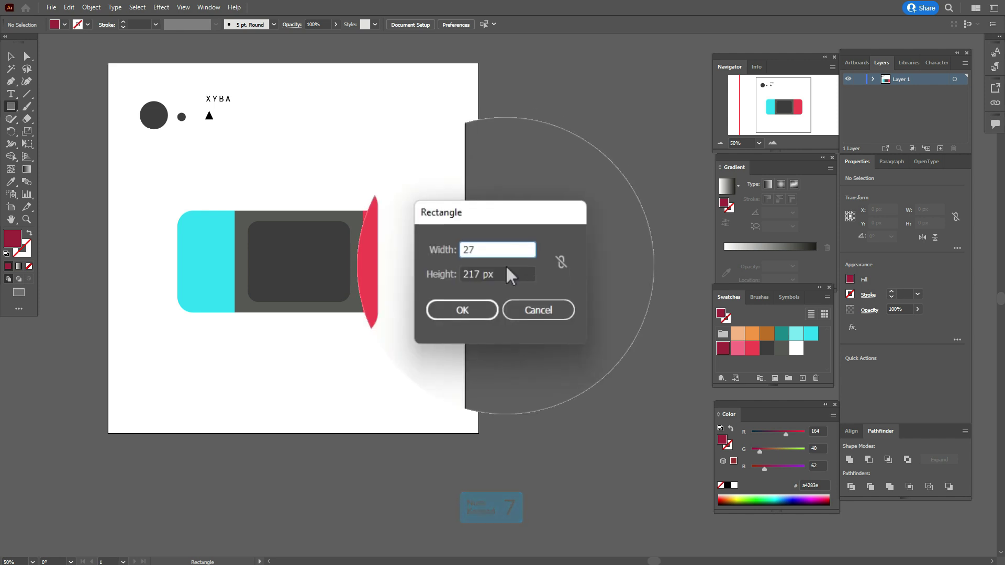
key(Tab)
text(27)
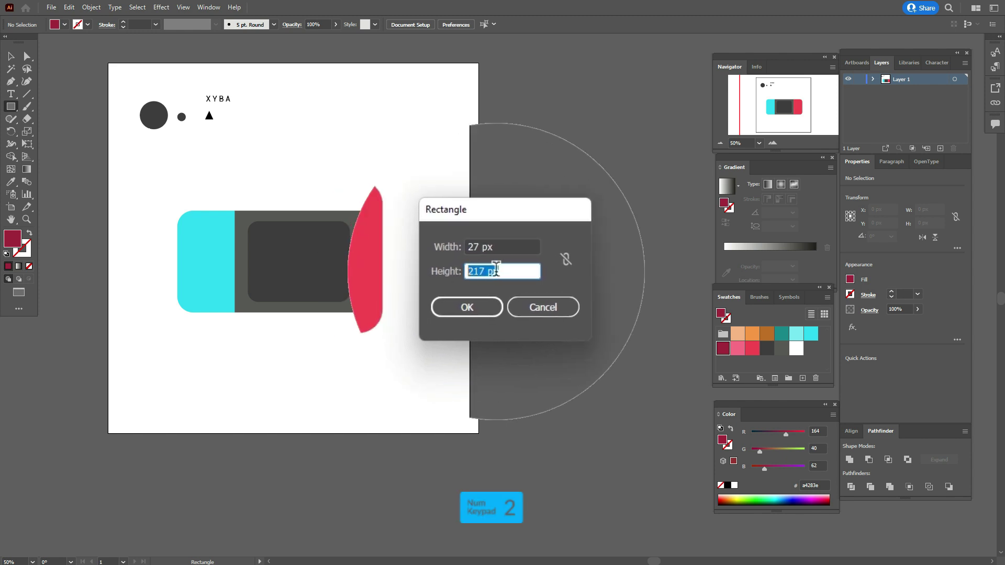
click(476, 295)
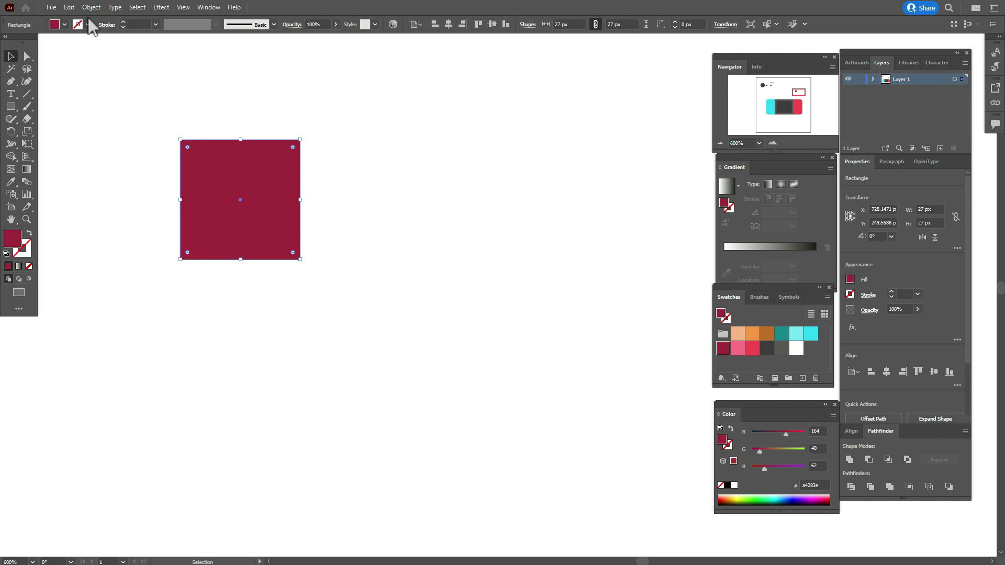
Offset the square's path by -3 px and fill the inset square bright red.
click(91, 7)
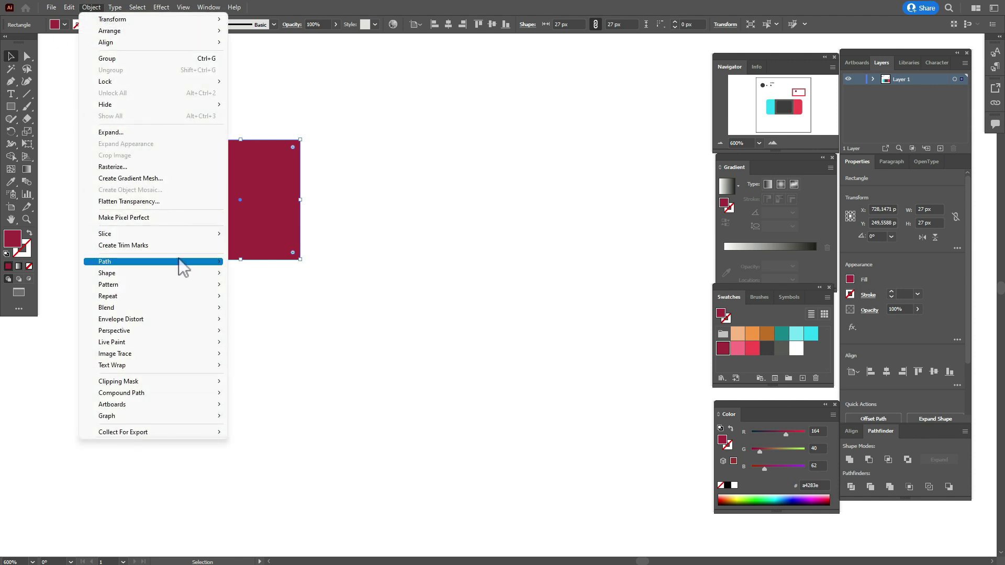
mouse_move(179, 262)
click(256, 302)
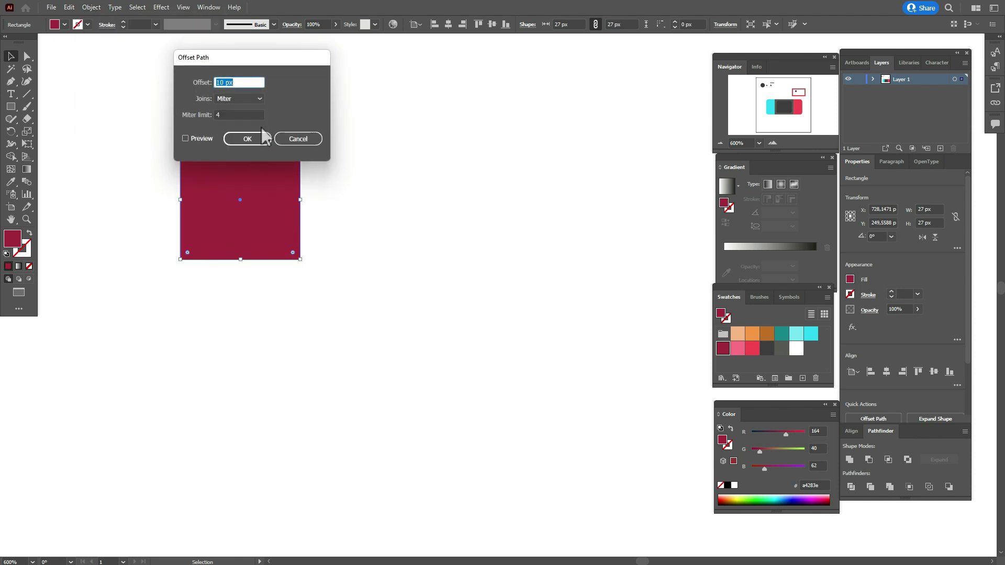
text(-3)
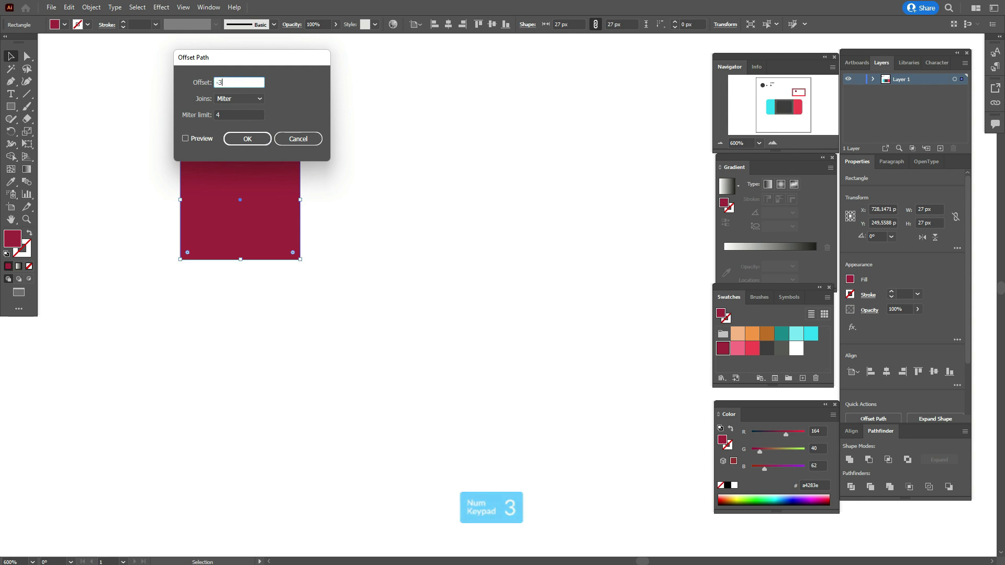
click(262, 142)
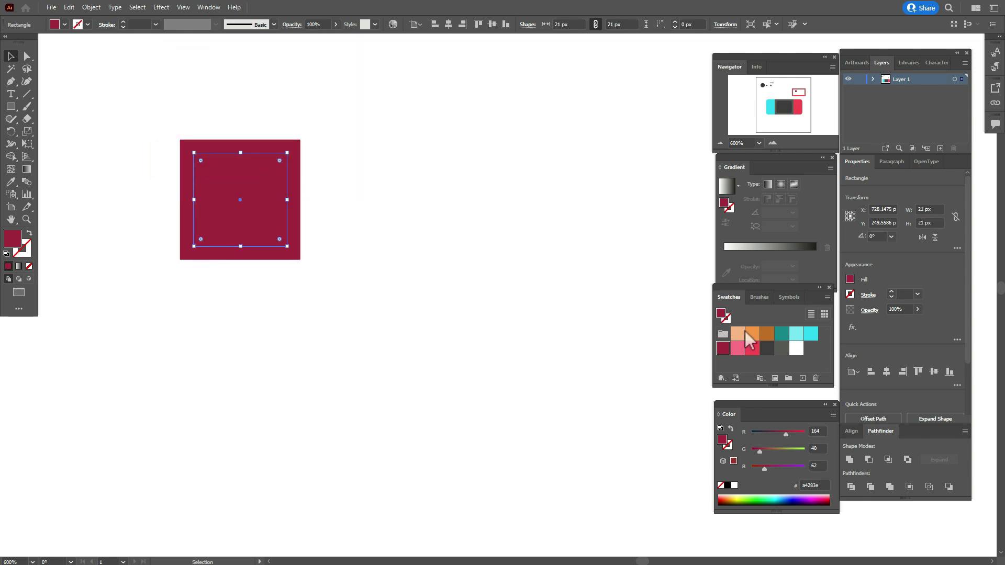
click(752, 350)
click(454, 246)
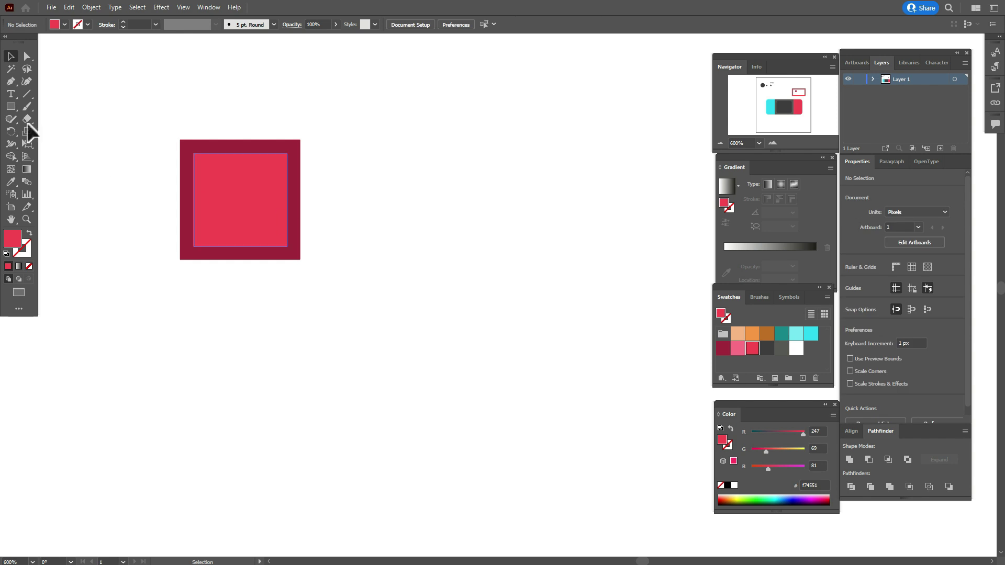
Draw a lower-left triangle over the square with the Pen tool and fill it light pink.
click(10, 81)
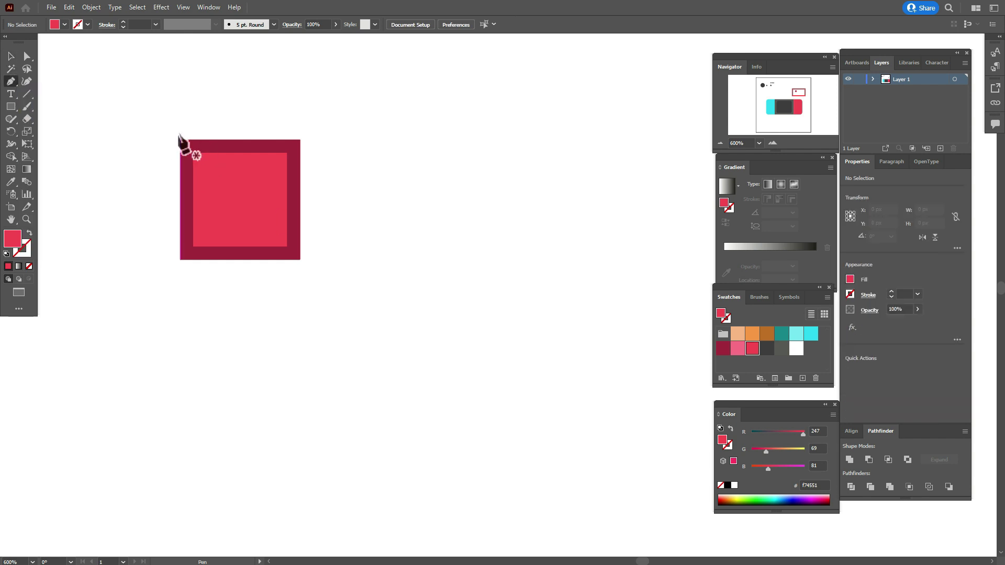
click(180, 140)
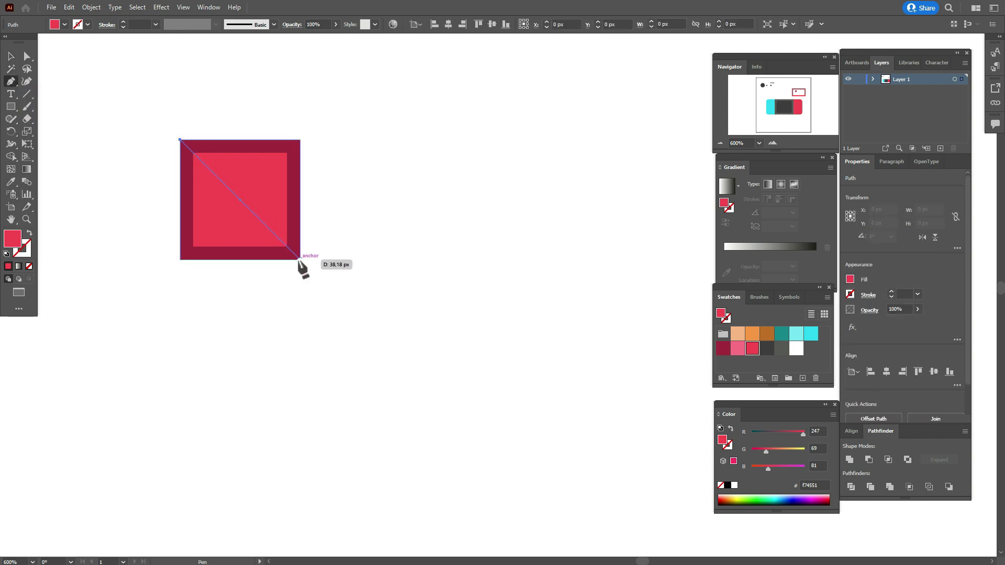
click(300, 259)
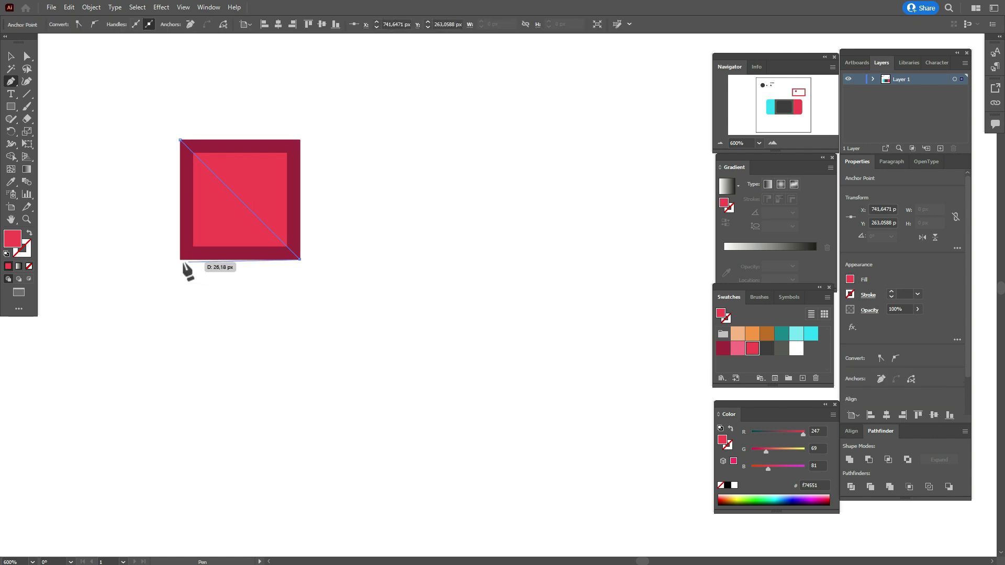
click(180, 259)
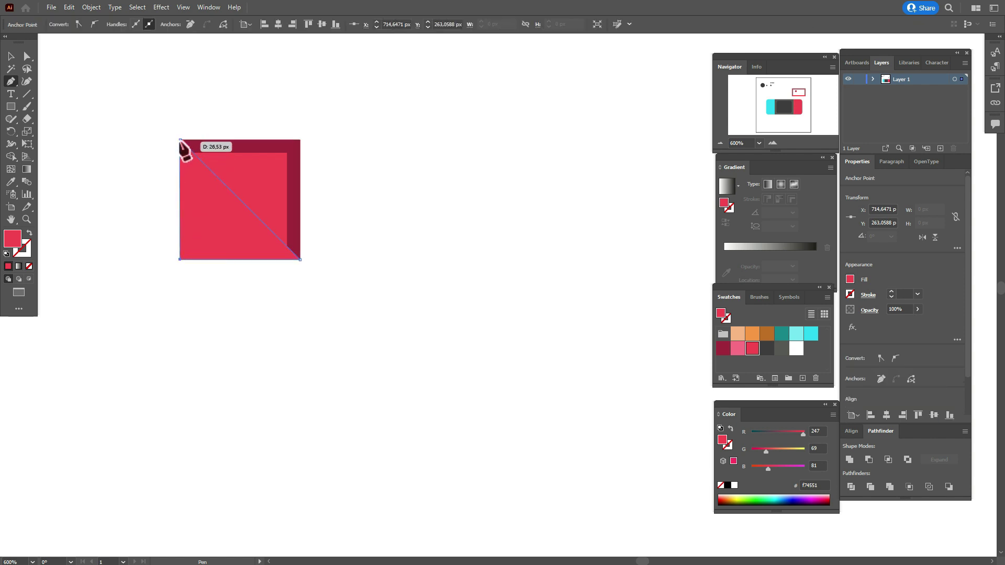
click(180, 140)
click(11, 56)
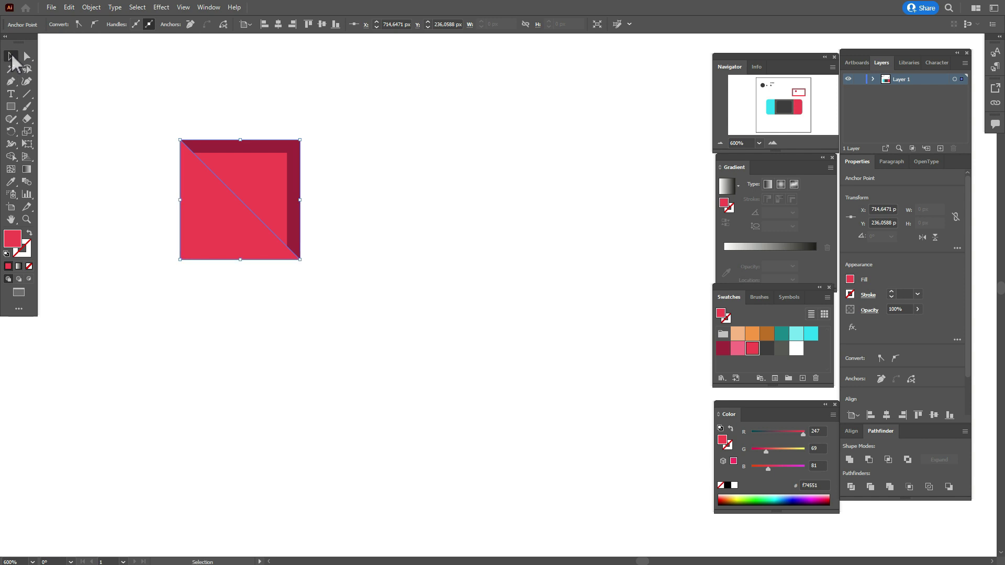
click(737, 348)
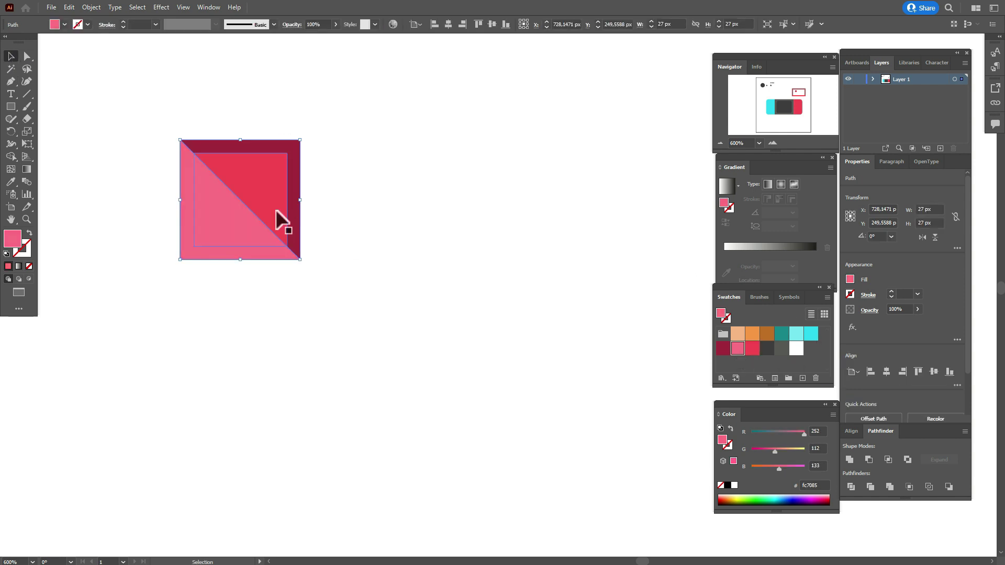
Bring the red inner square in front of the pink triangle.
right_click(270, 190)
mouse_move(357, 385)
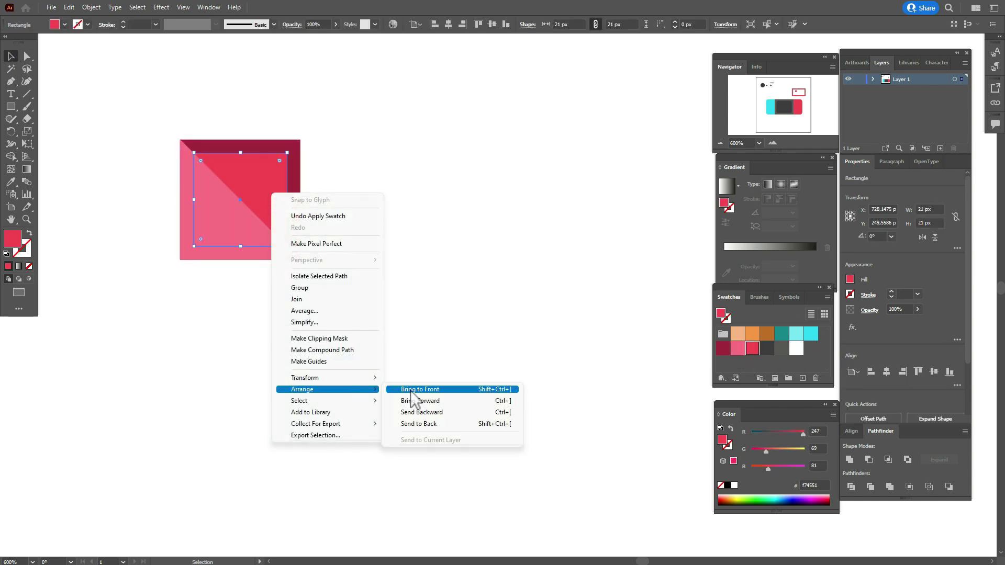
click(413, 390)
click(431, 313)
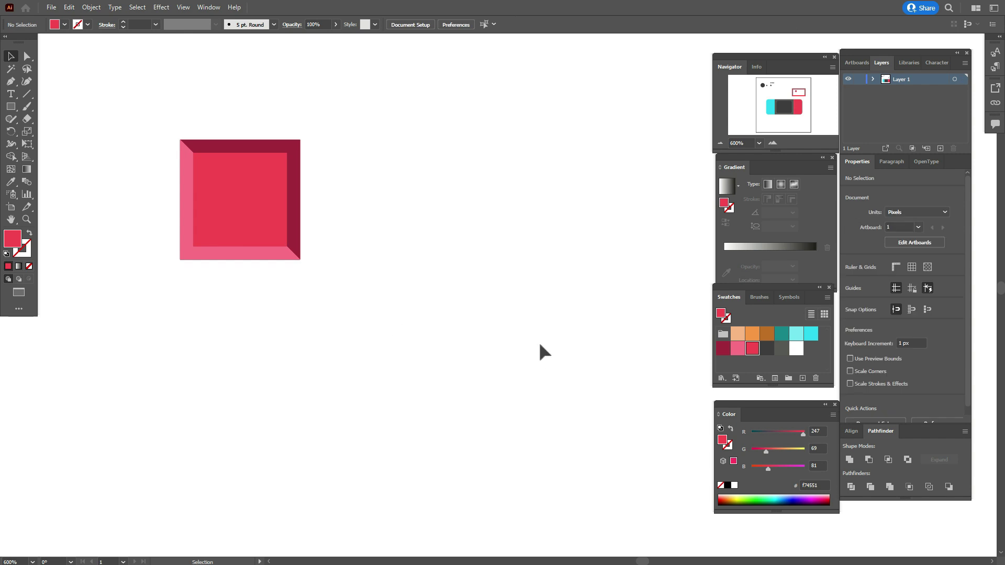
Copy the bevelled square to the right and recolour it cyan, light cyan and teal.
drag(250, 234, 354, 402)
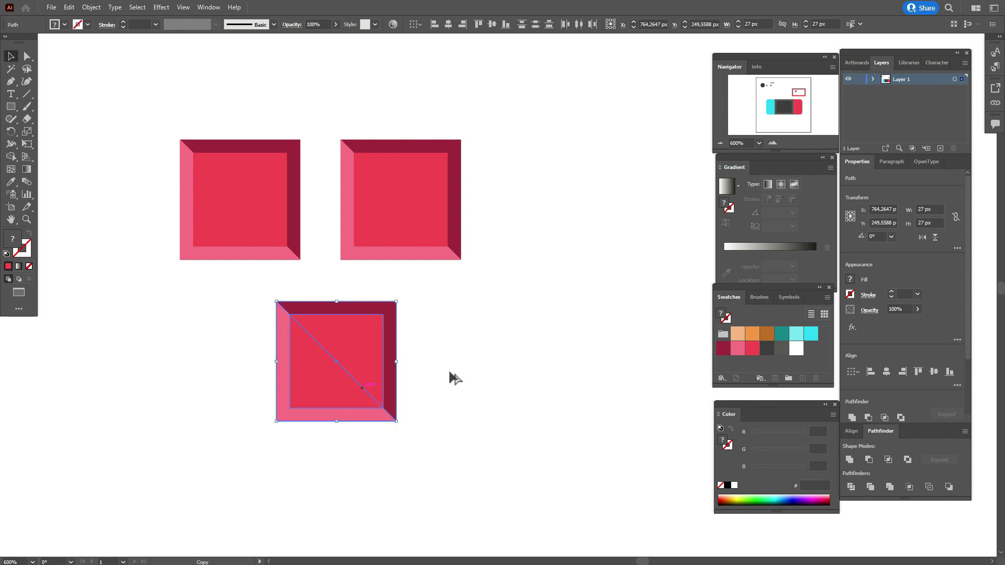
click(468, 317)
click(405, 220)
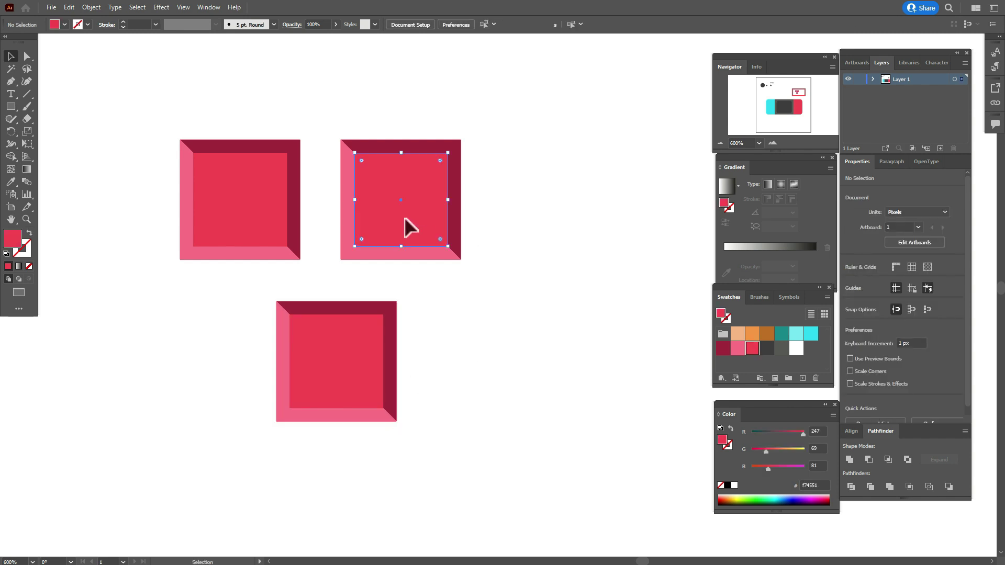
click(810, 335)
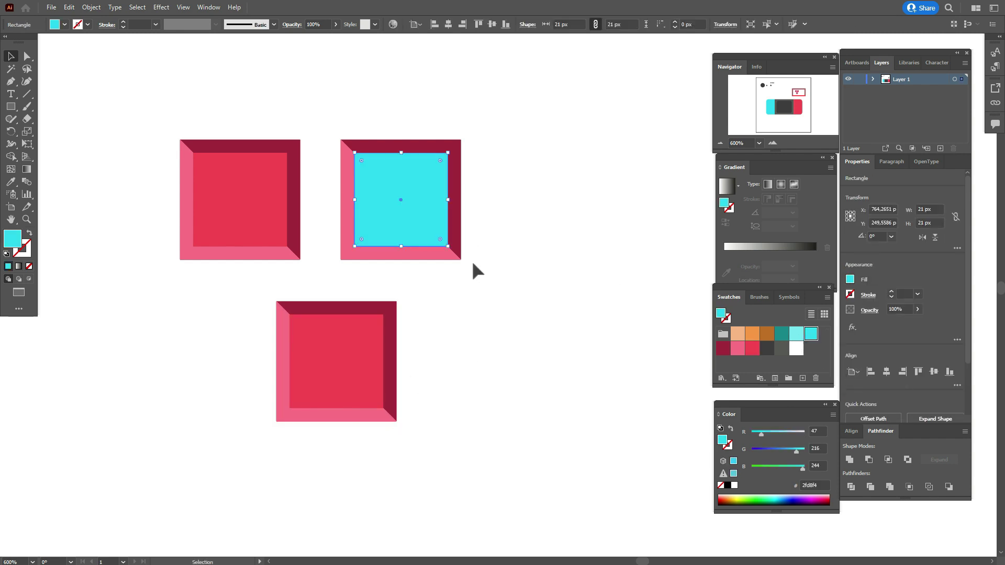
click(454, 255)
click(794, 334)
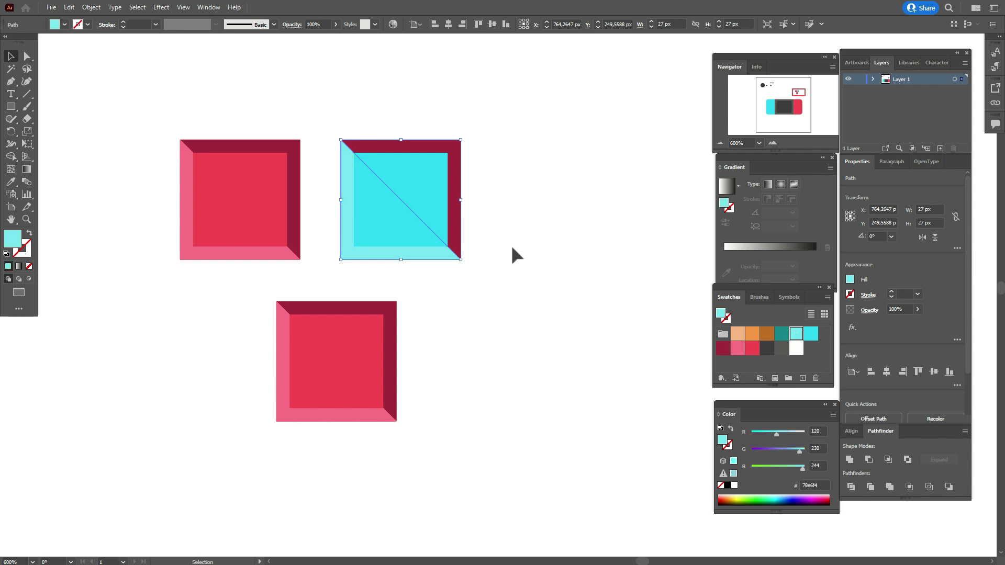
click(459, 219)
click(780, 335)
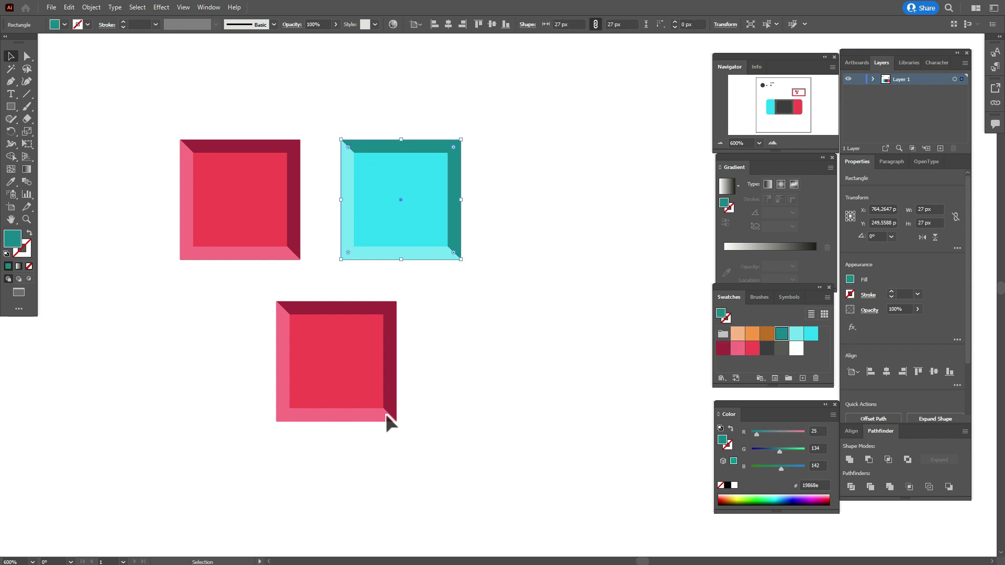
Recolour the bottom tile's parts orange, light peach and brown.
click(314, 394)
click(754, 337)
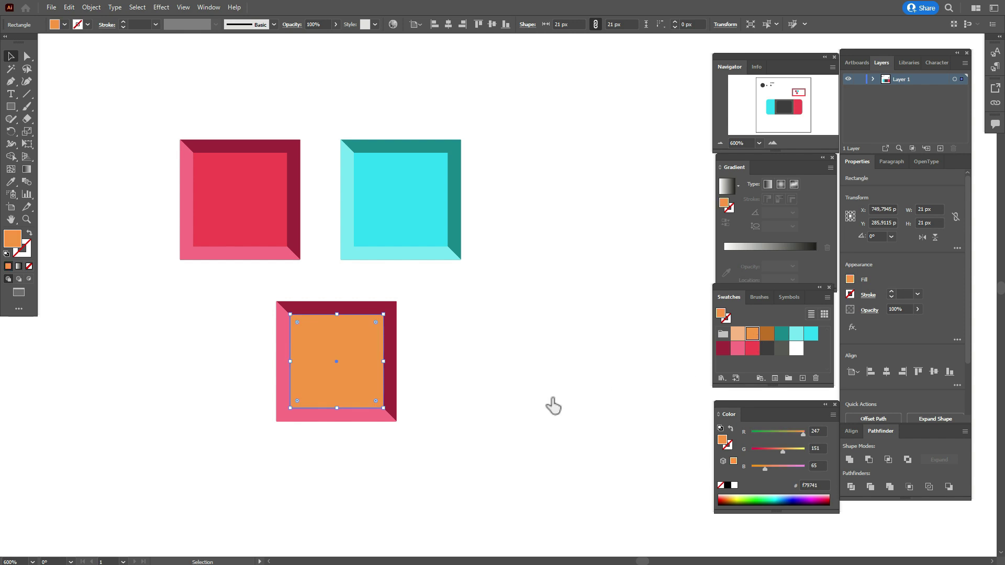
click(378, 420)
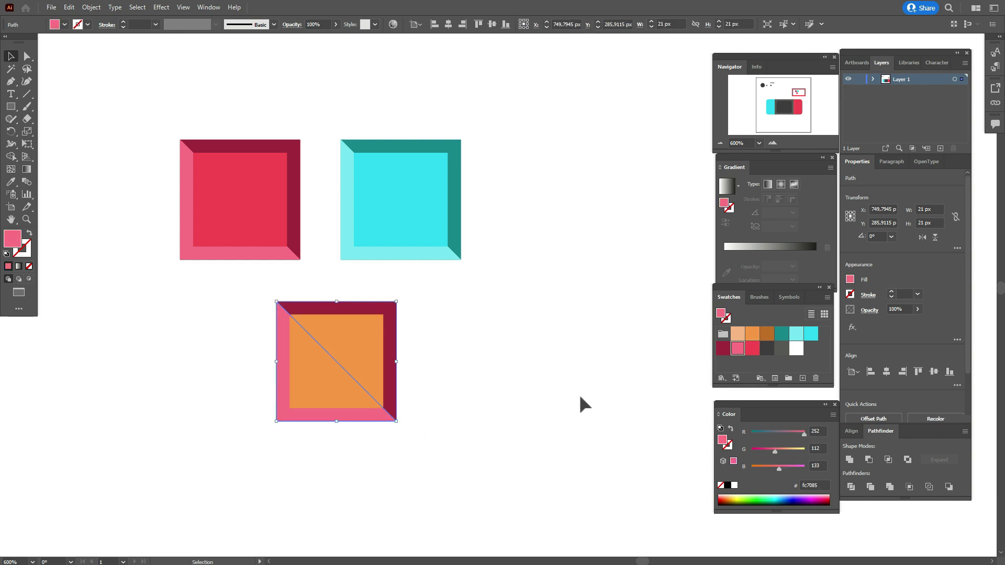
click(738, 337)
click(392, 362)
click(768, 337)
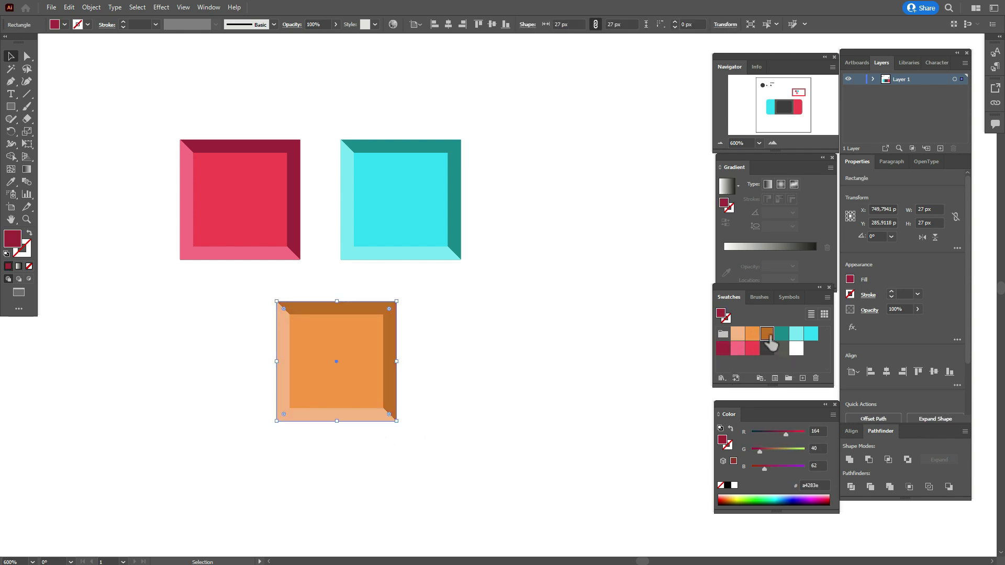
Group the parts of the orange, pink and cyan tiles, each into its own group.
click(548, 373)
drag(233, 298, 478, 449)
right_click(344, 360)
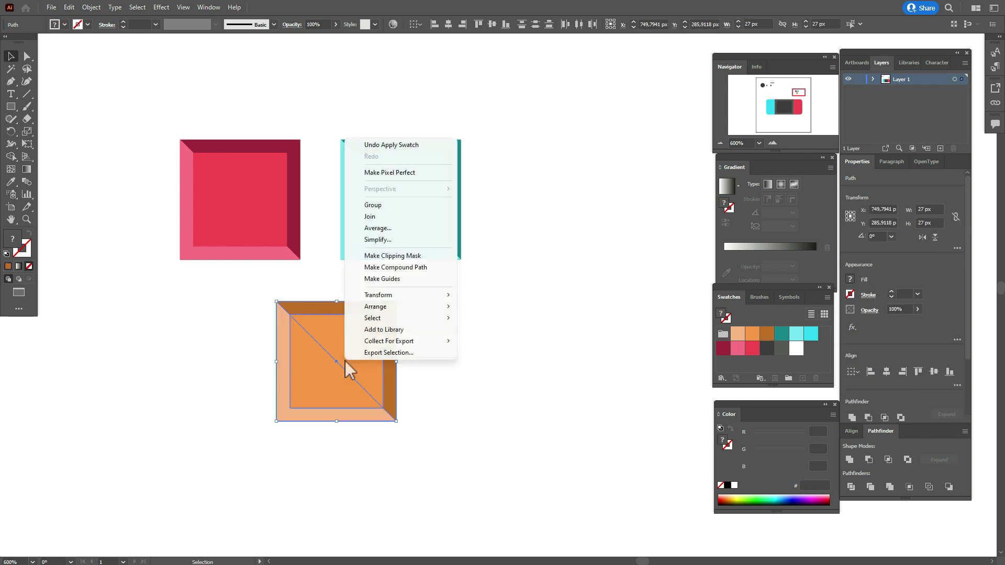
click(387, 205)
drag(147, 118, 303, 267)
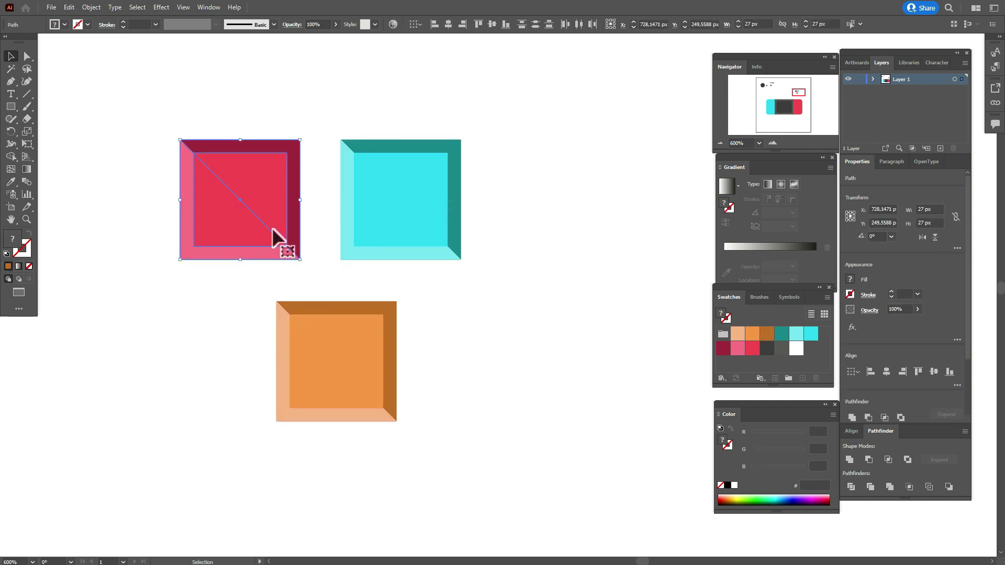
right_click(273, 230)
click(320, 296)
drag(333, 130, 480, 274)
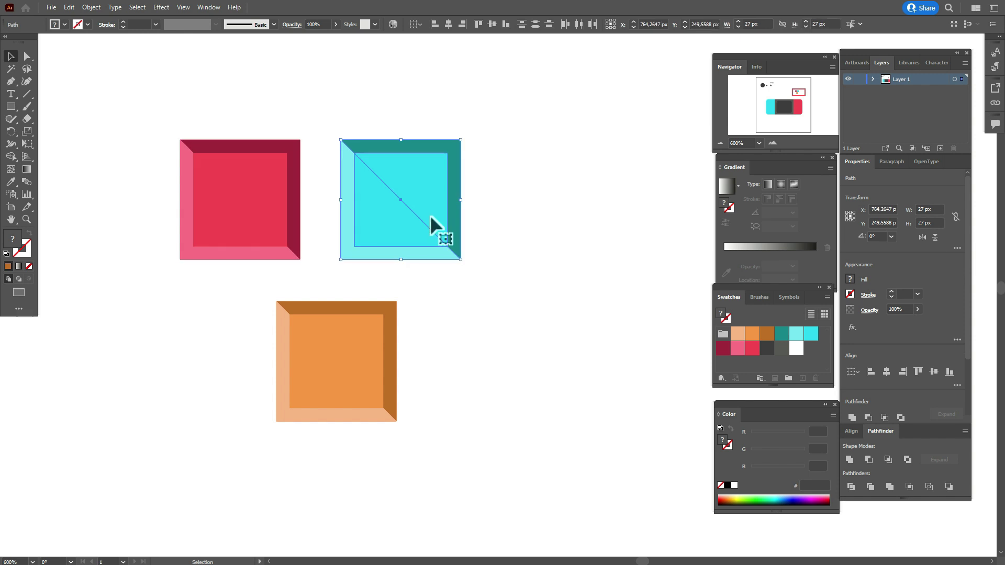
right_click(431, 216)
click(476, 283)
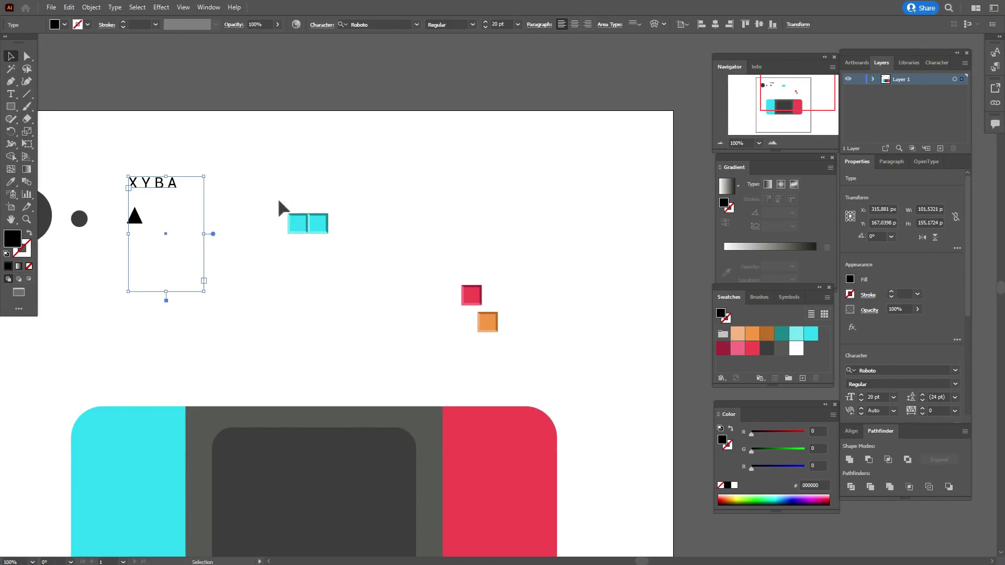
Copy the tiles into Tetris pieces: a cyan S, orange bar and column, and a red row; delete the spare red tile.
drag(316, 230, 299, 259)
drag(487, 322, 373, 255)
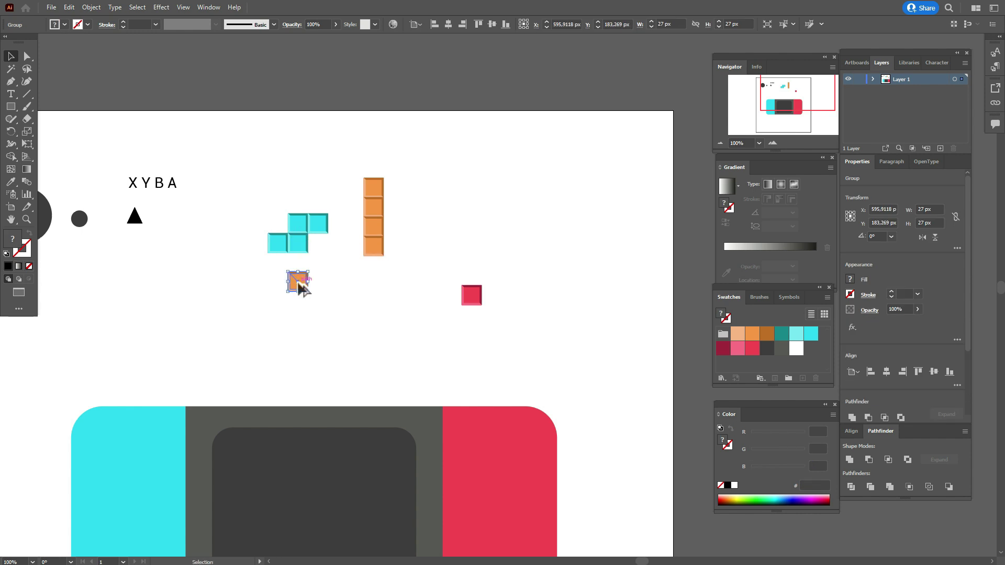
drag(301, 288, 281, 288)
drag(281, 288, 262, 287)
click(470, 298)
drag(470, 298, 304, 309)
drag(304, 308, 324, 308)
click(471, 295)
key(Delete)
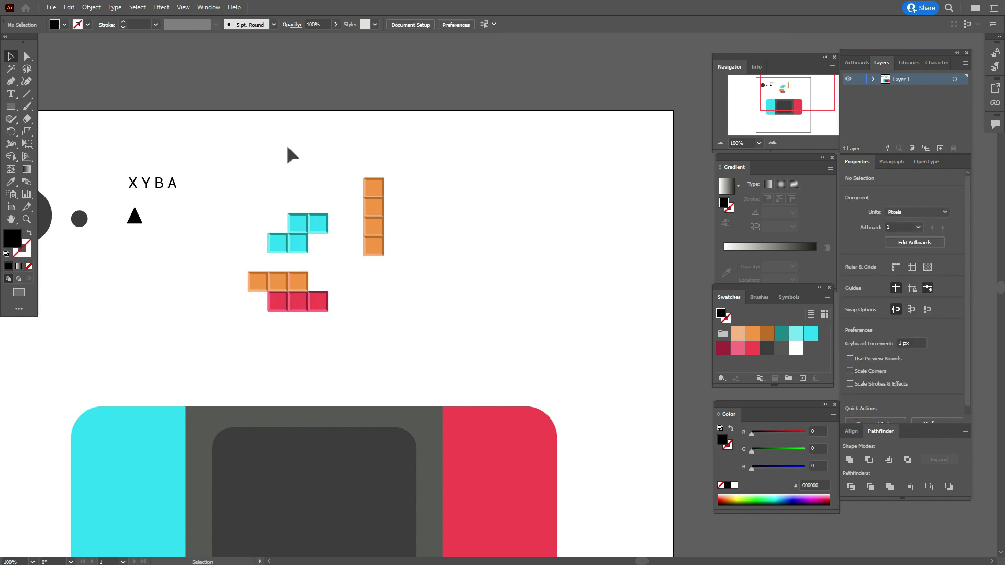
Convert the XYBA lettering to outlines and ungroup the letters.
drag(267, 148, 436, 337)
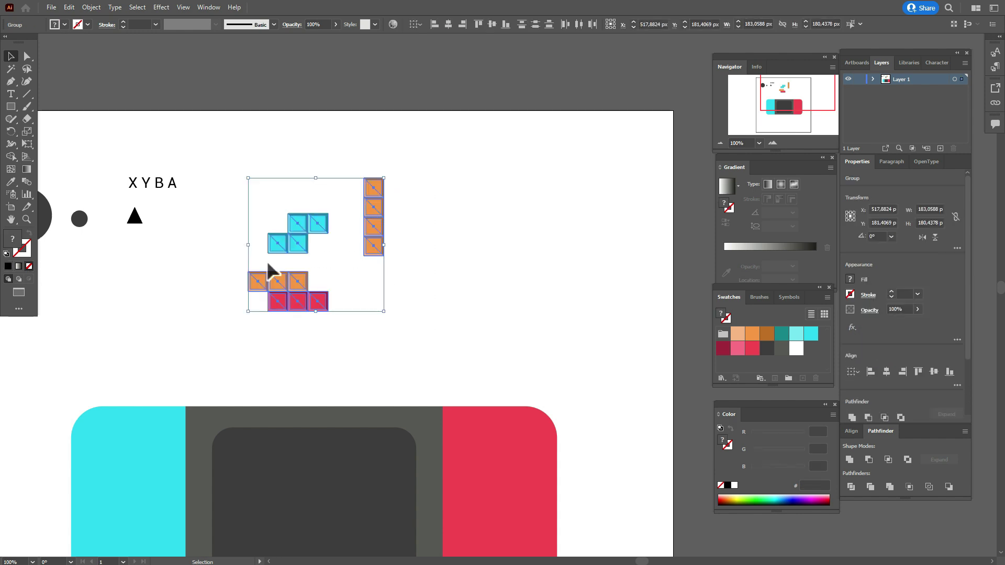
right_click(137, 181)
click(193, 271)
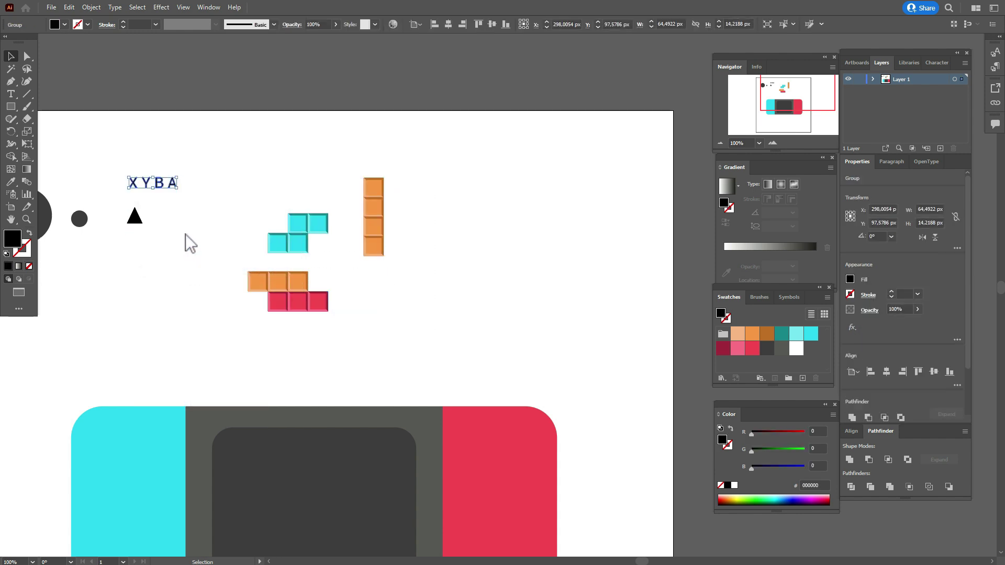
right_click(169, 186)
click(224, 276)
Move all the Tetris pieces up and to the left.
drag(234, 164, 390, 309)
drag(322, 306, 264, 263)
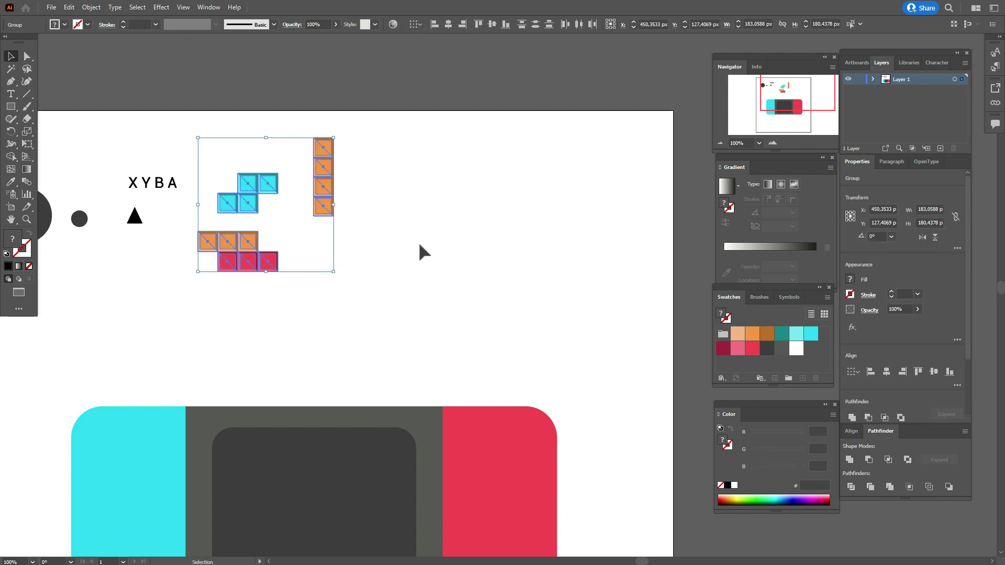
click(203, 194)
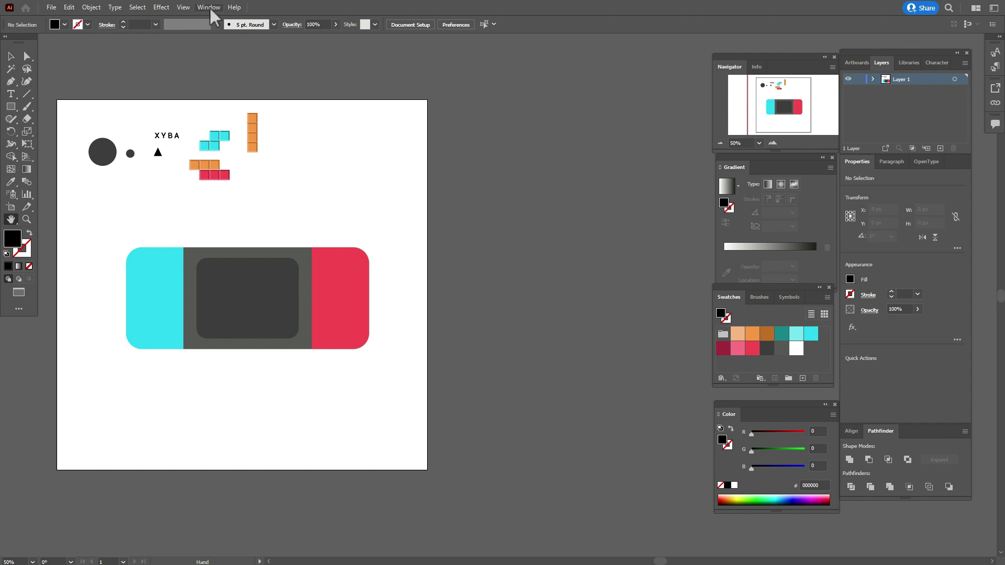
Open the 3D and Materials panel and place it beside the artboard.
click(209, 8)
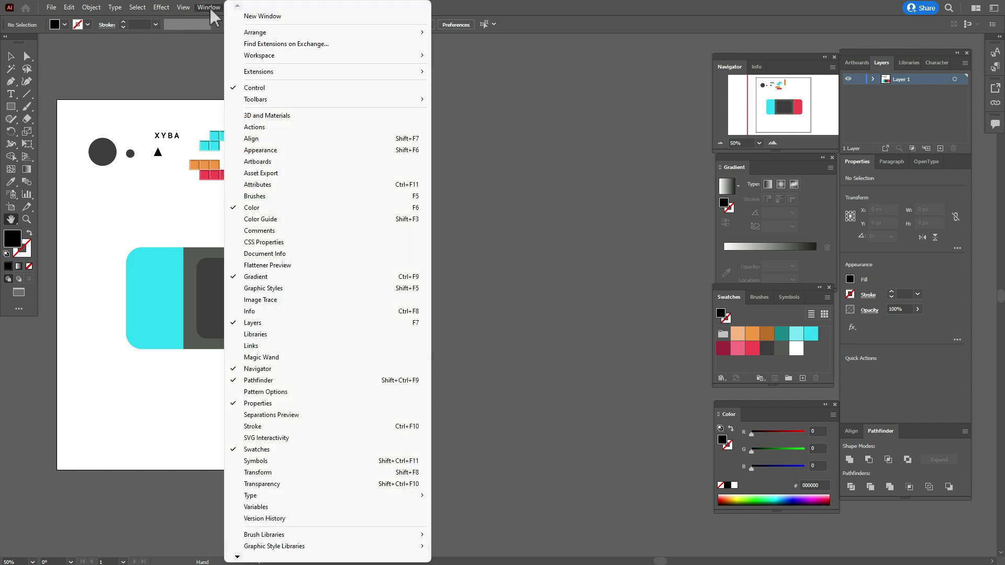
click(261, 115)
drag(607, 108, 498, 94)
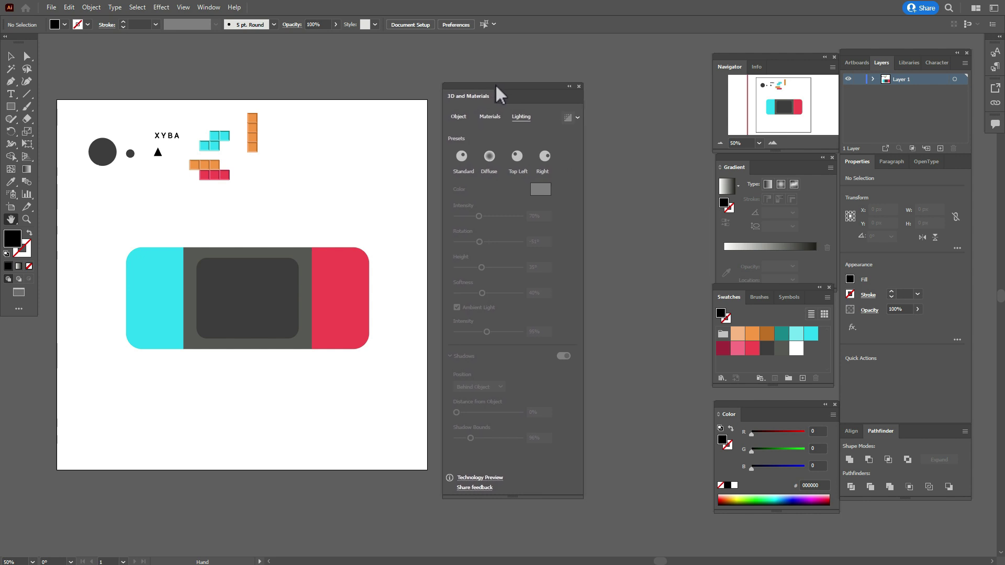
Move the dark screen shape aside and group the cyan, grey and red body rectangles.
key(v)
drag(248, 296, 338, 163)
drag(98, 239, 323, 322)
right_click(322, 310)
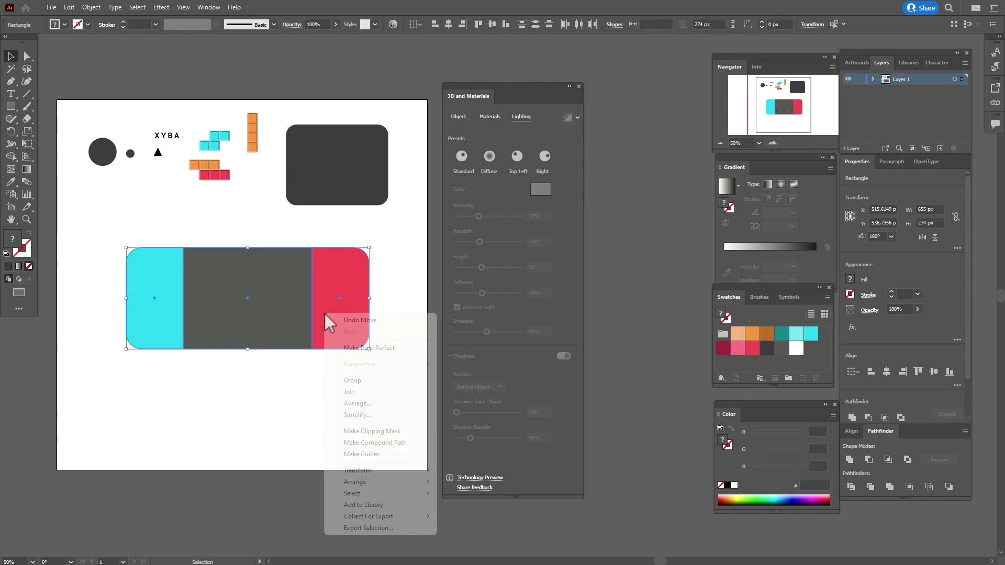
click(374, 379)
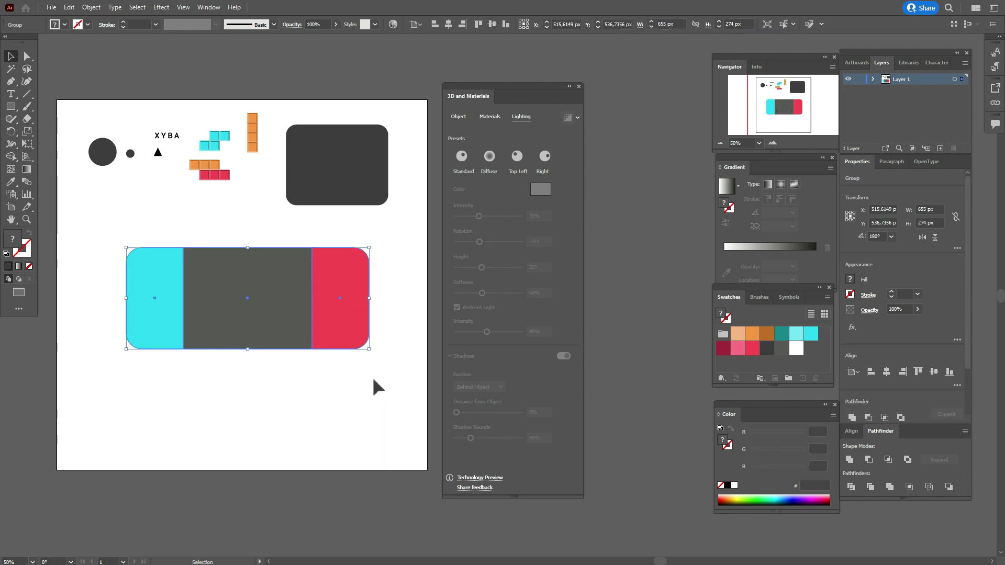
Inflate the console body with ray tracing, depth 40, volume 29% and Isometric Top rotation.
click(460, 119)
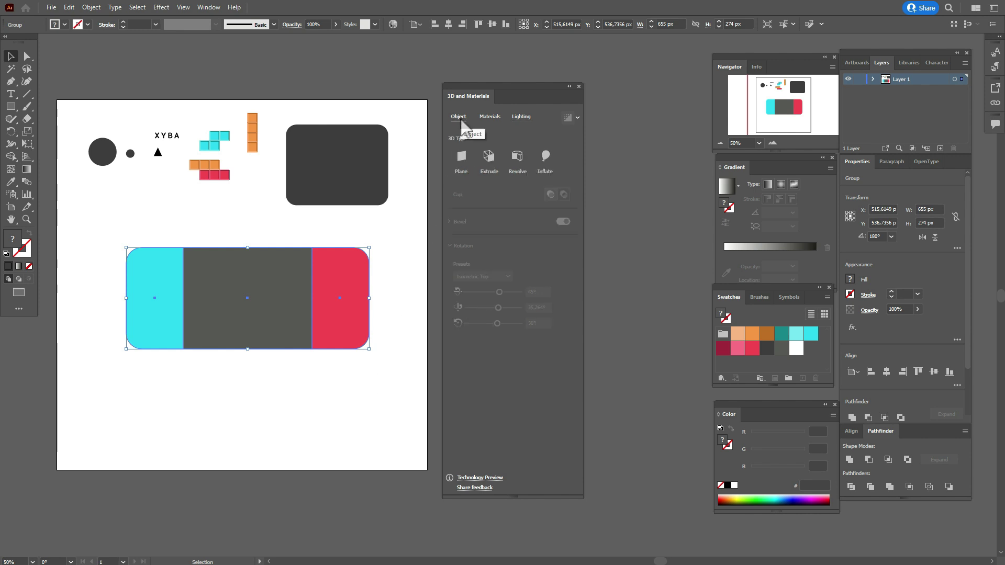
click(546, 158)
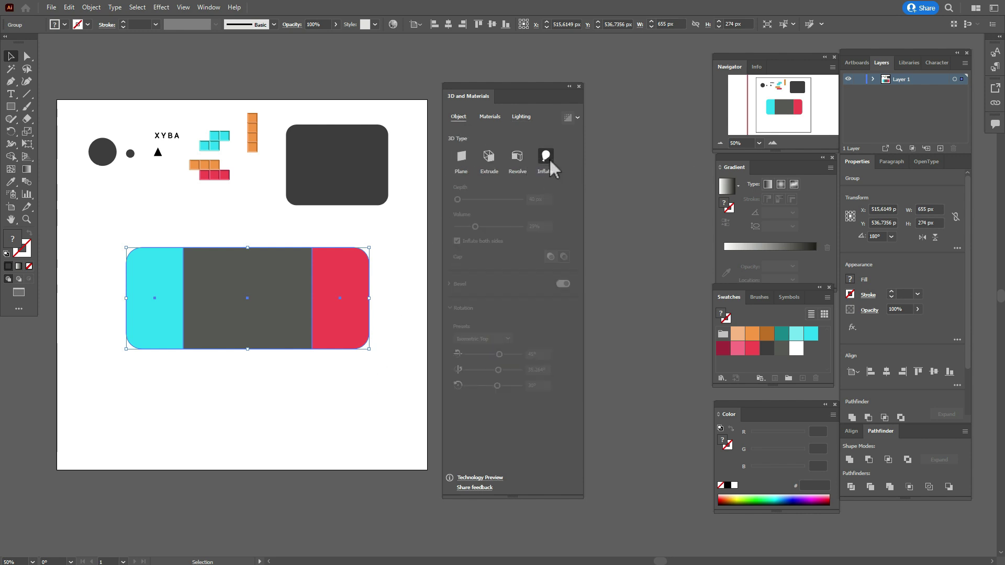
click(568, 118)
text(40)
key(Return)
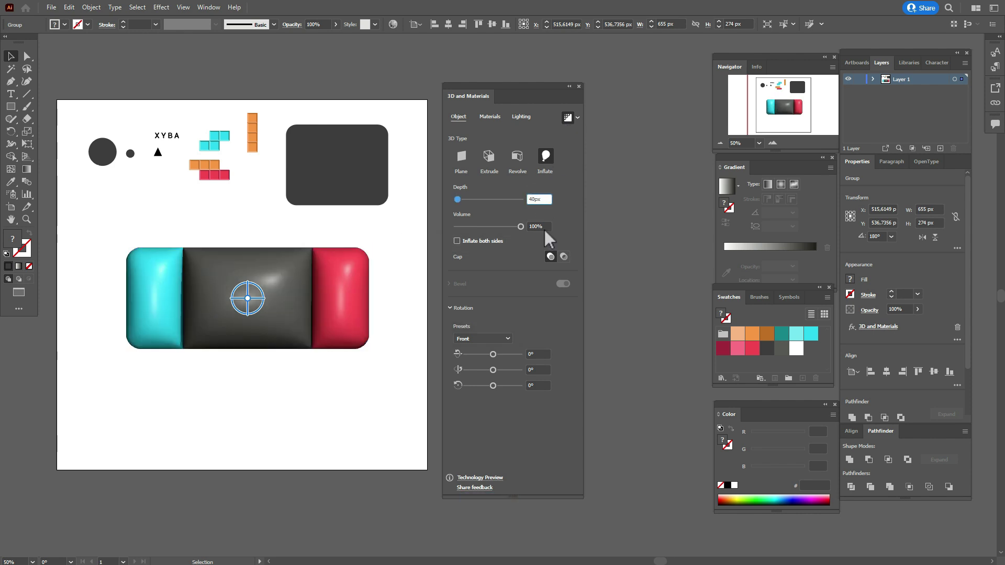
double_click(534, 226)
text(29)
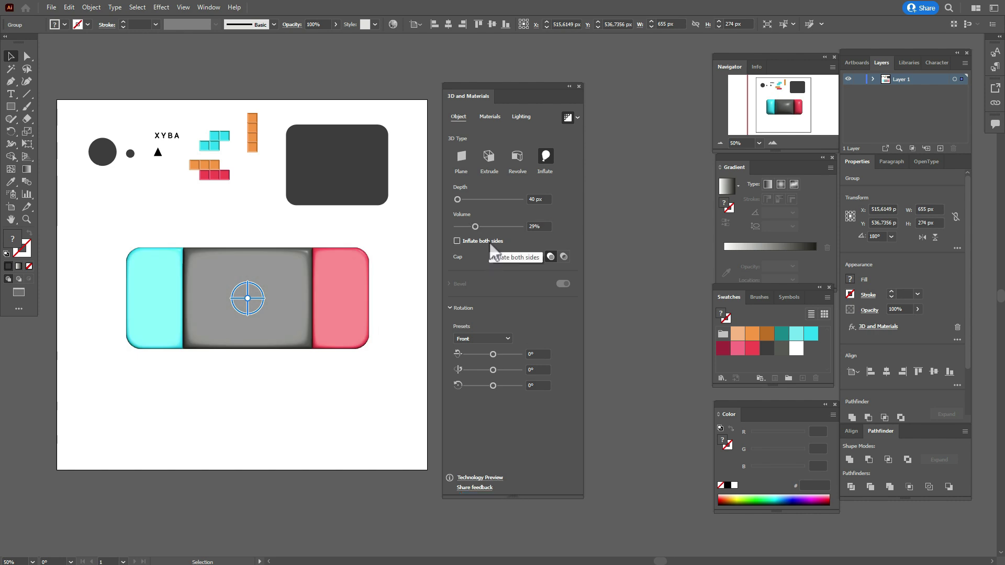
click(497, 338)
click(501, 291)
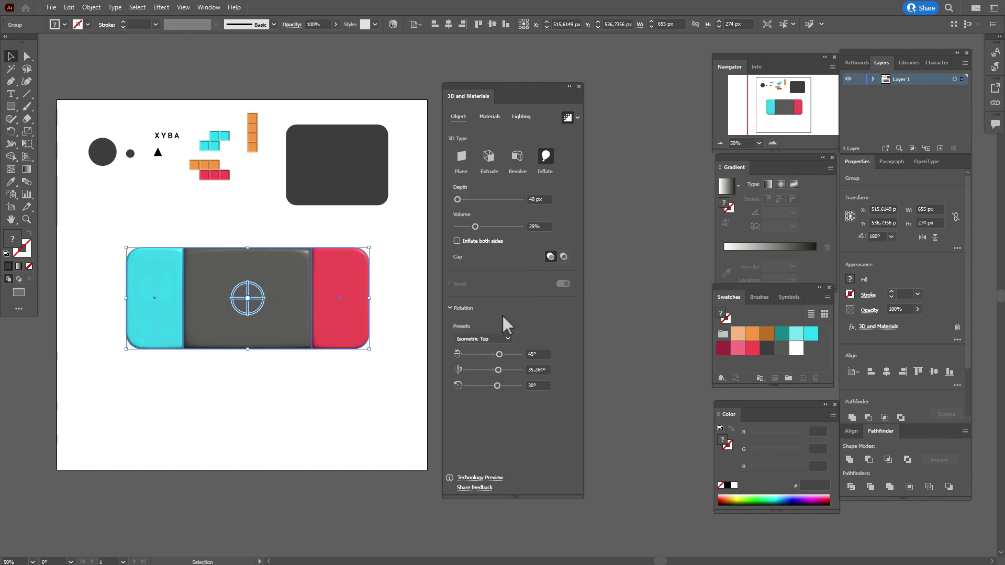
Light the console at -51° rotation with 96% ambient and add a shadow behind it at 94% bounds.
click(498, 117)
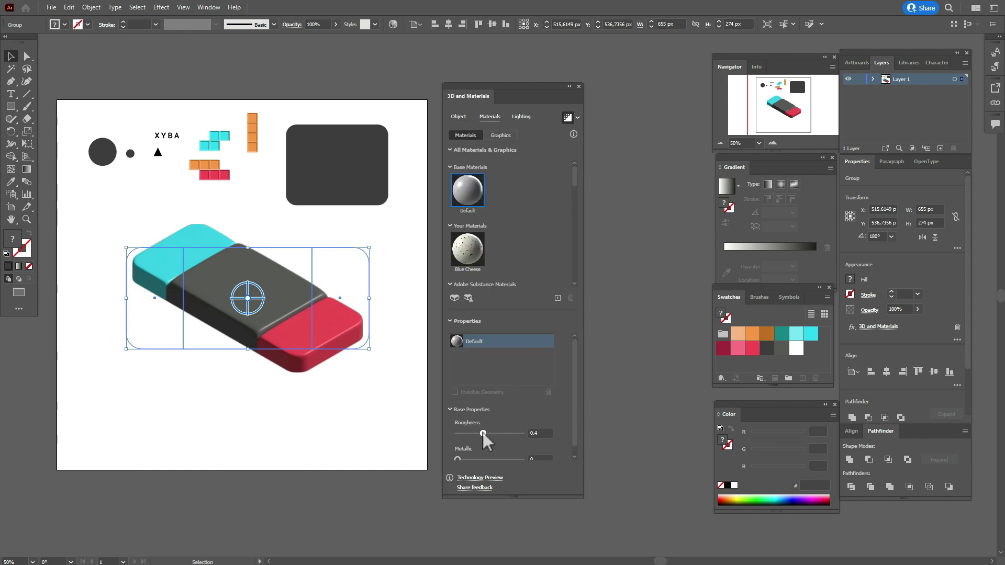
scroll(575, 401, down, 1)
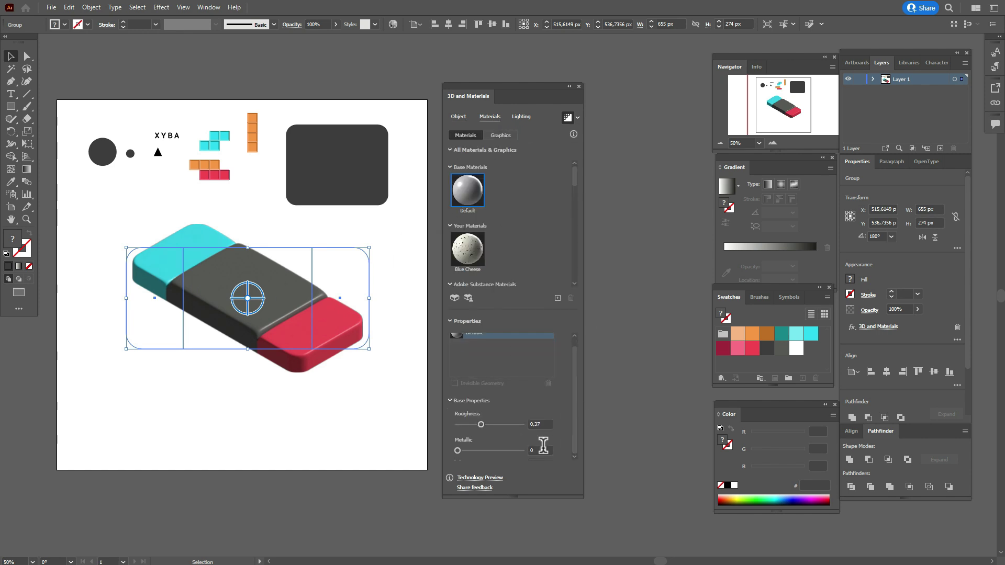
drag(457, 450, 460, 451)
click(522, 119)
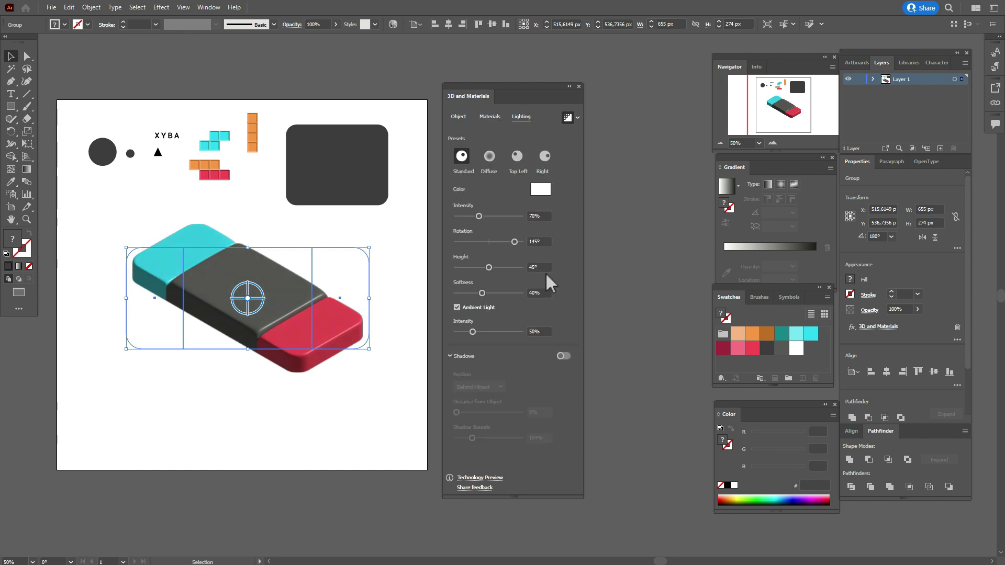
mouse_move(518, 242)
mouse_down()
mouse_move(477, 244)
mouse_move(485, 267)
mouse_up()
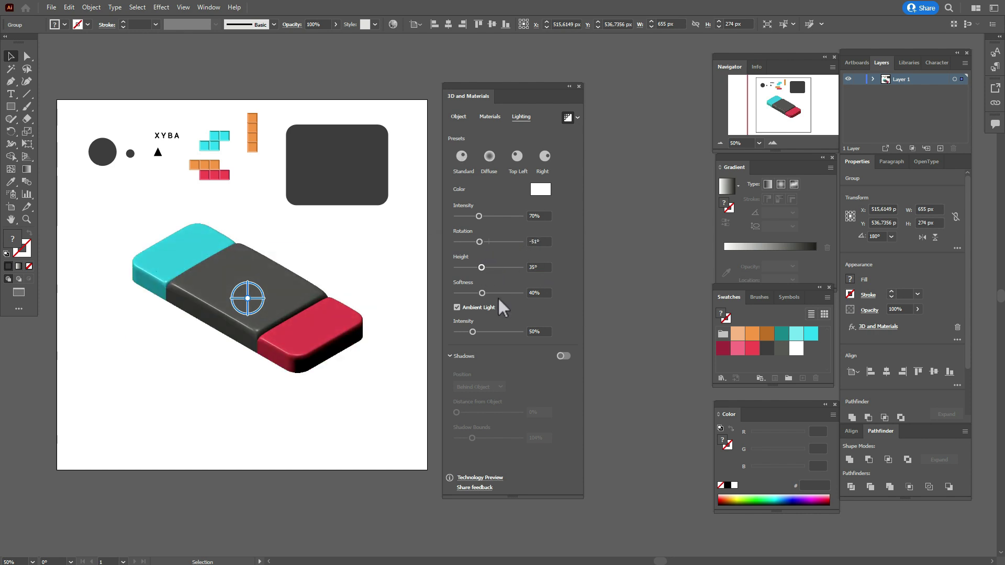
drag(472, 331, 490, 332)
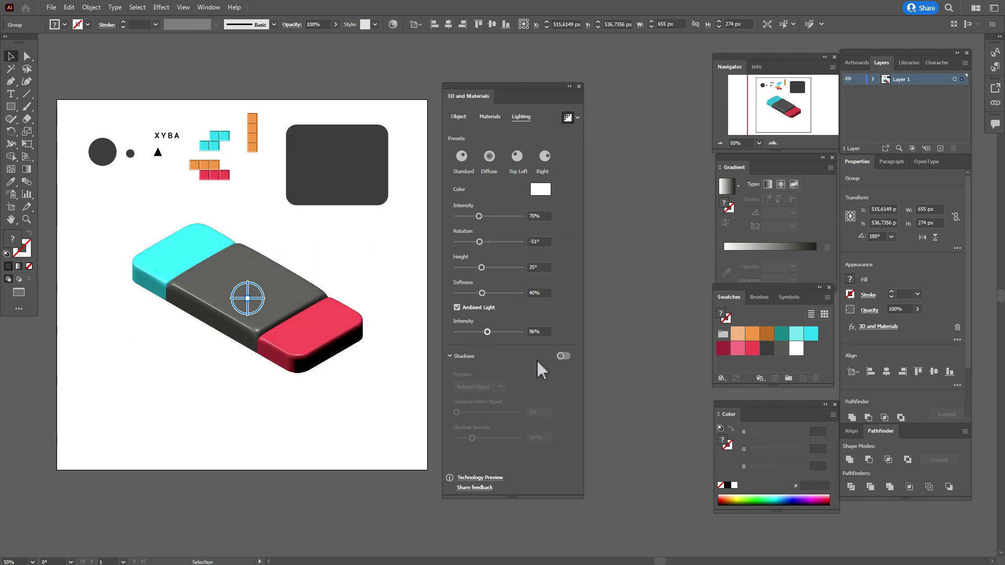
click(565, 356)
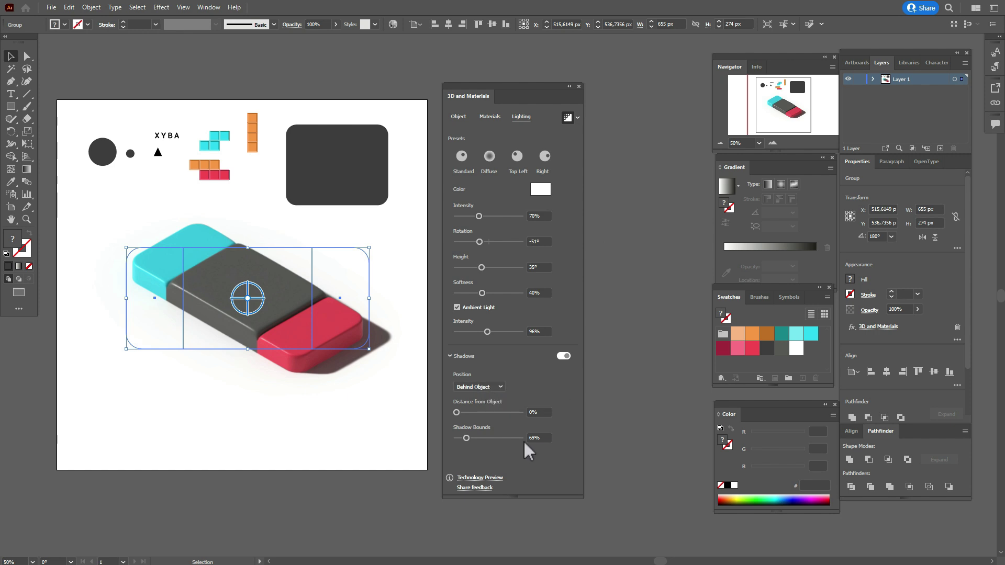
drag(465, 438, 469, 438)
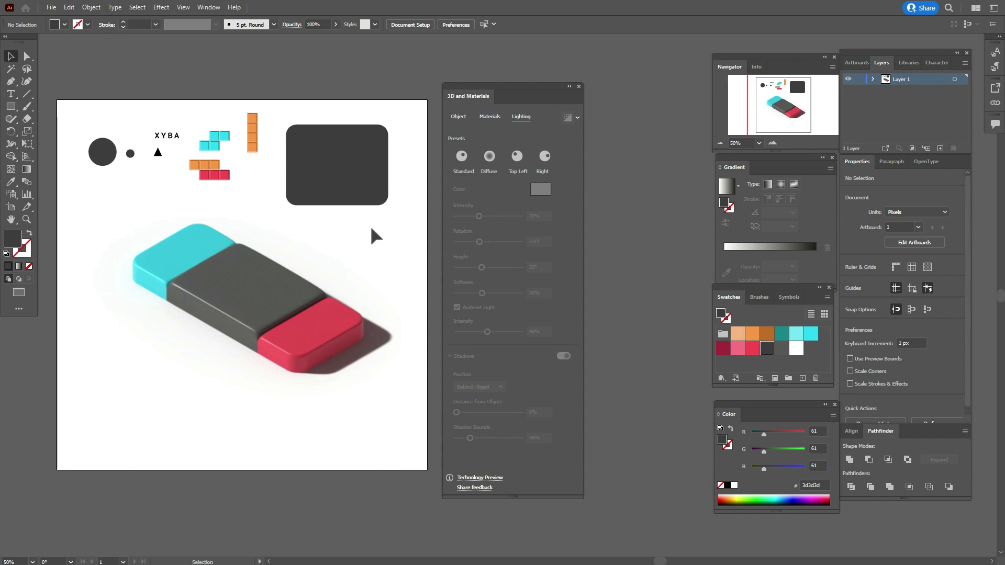
Make the dark rounded rectangle a 3D plane rotated to Isometric Top.
drag(365, 175, 335, 230)
click(459, 116)
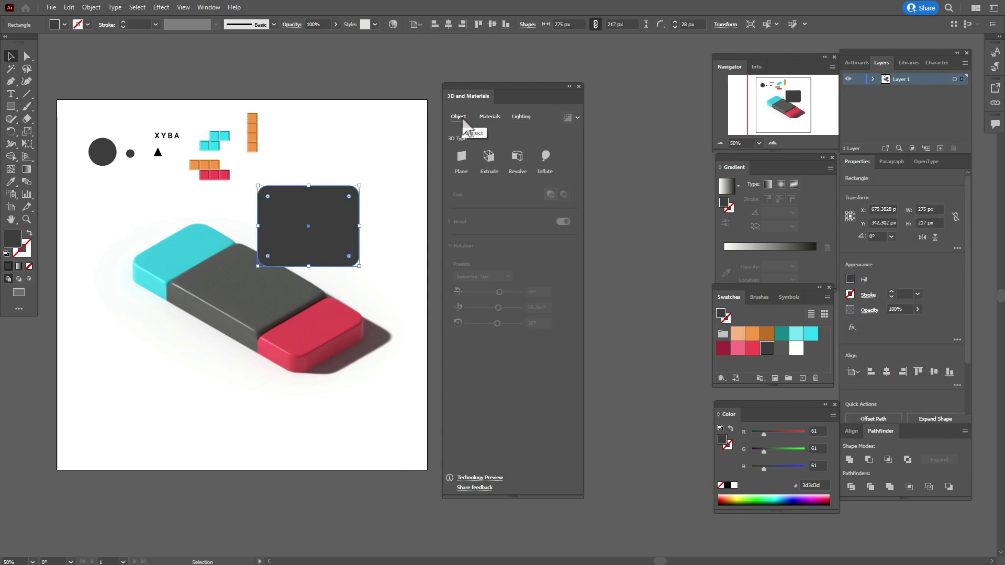
click(463, 157)
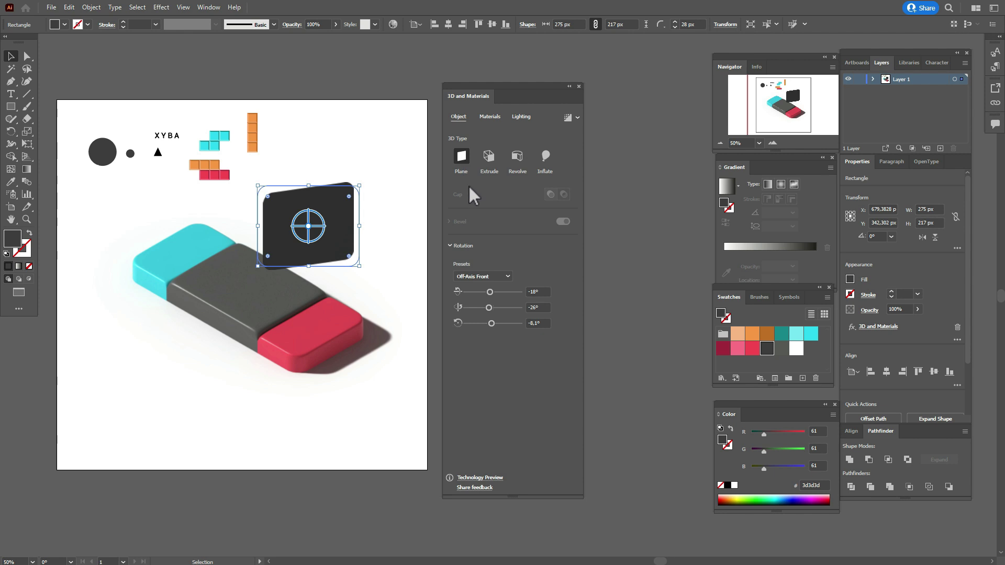
click(488, 276)
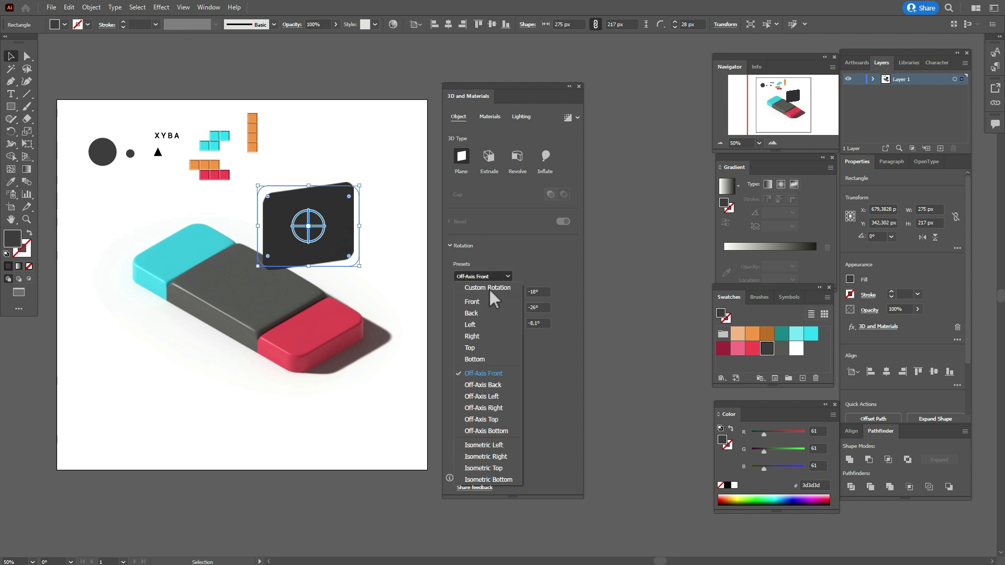
click(496, 468)
Position the isometric screen on the grey console body, fine-tuning with arrow keys.
mouse_move(339, 239)
mouse_down()
mouse_move(316, 282)
mouse_move(280, 296)
mouse_up()
key(Down)
key(Down)
key(Down)
key(Down)
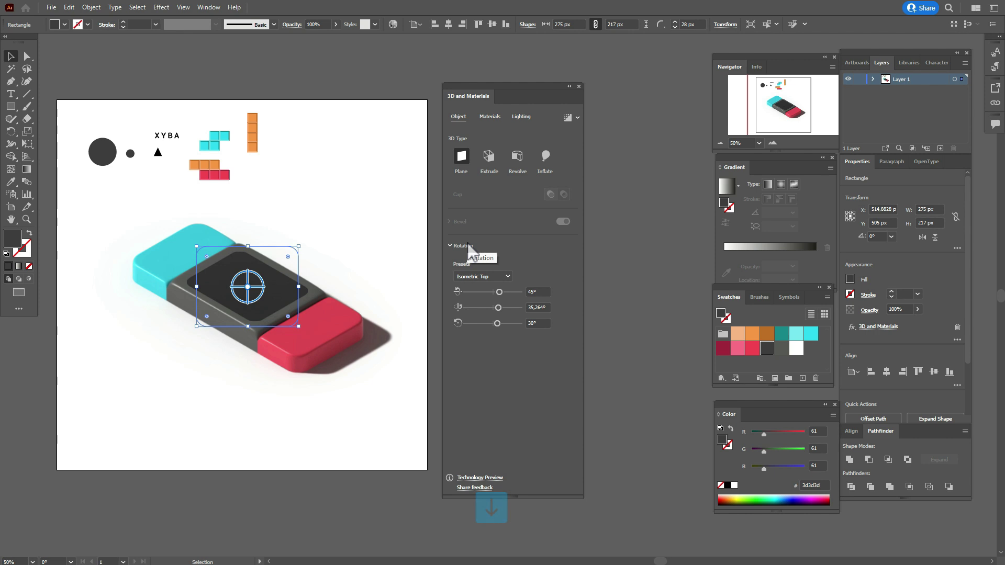
key(Left)
key(Right)
key(Right)
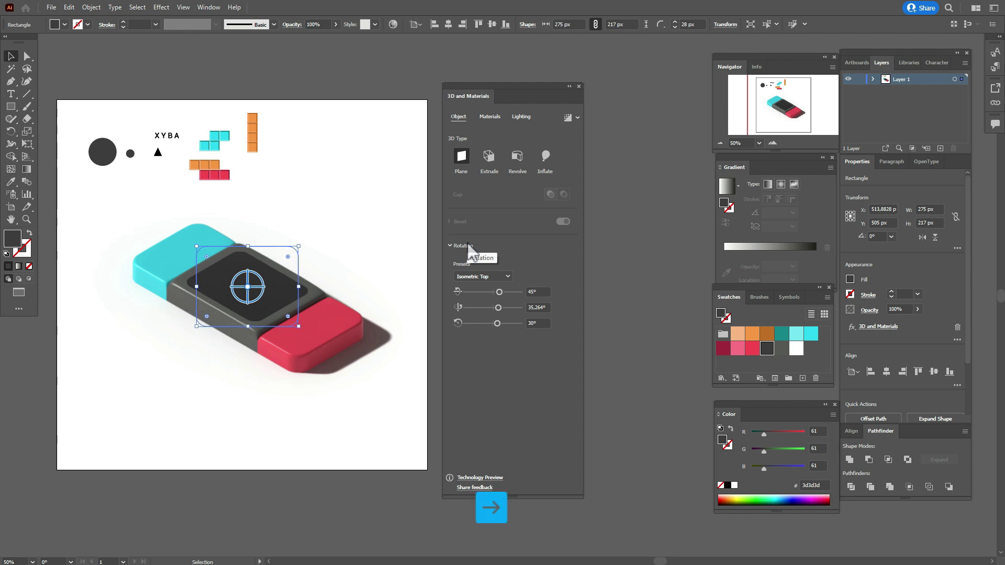
key(Down)
key(Up)
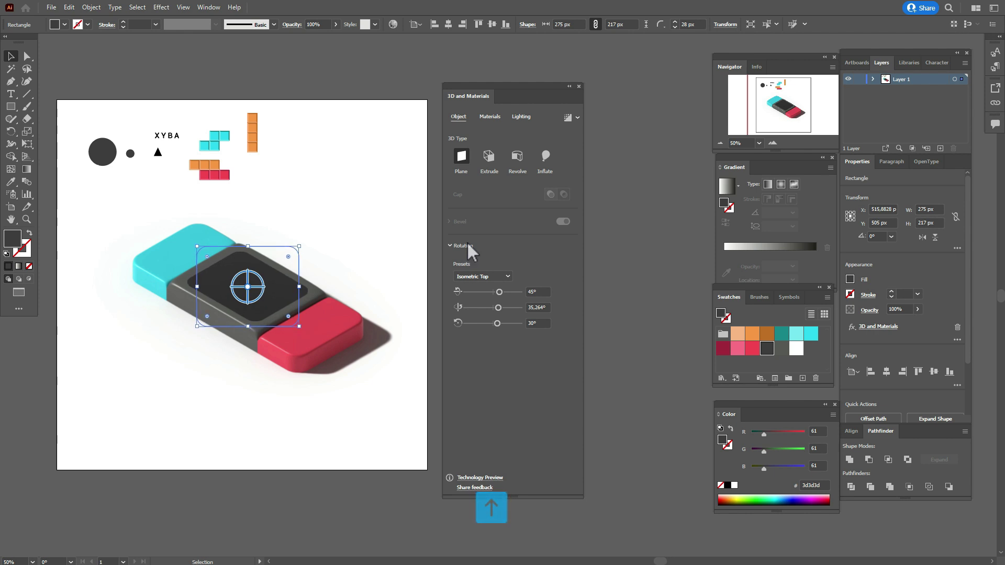
Select all the Tetris pieces and group them together.
click(396, 187)
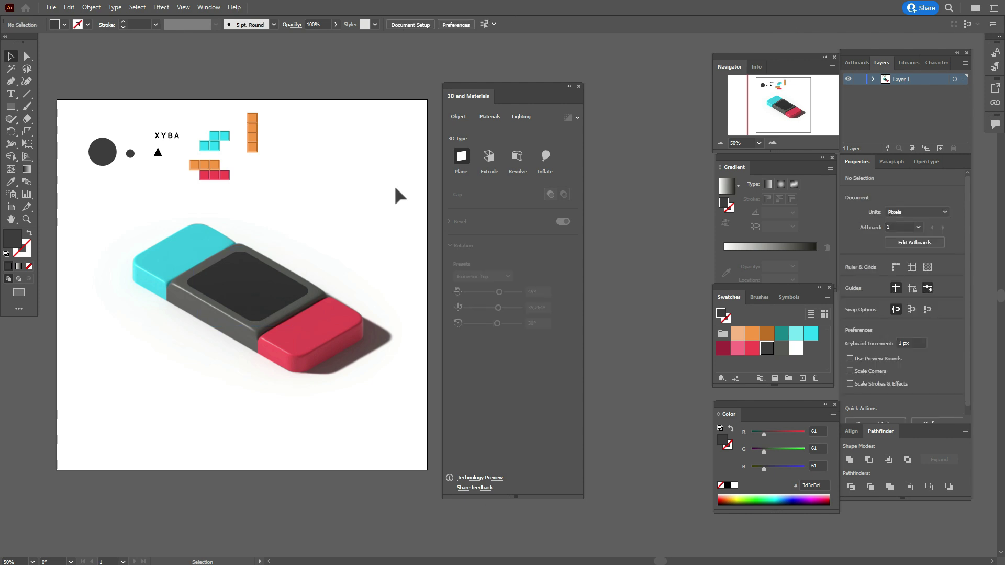
click(249, 136)
drag(189, 100, 282, 201)
right_click(249, 142)
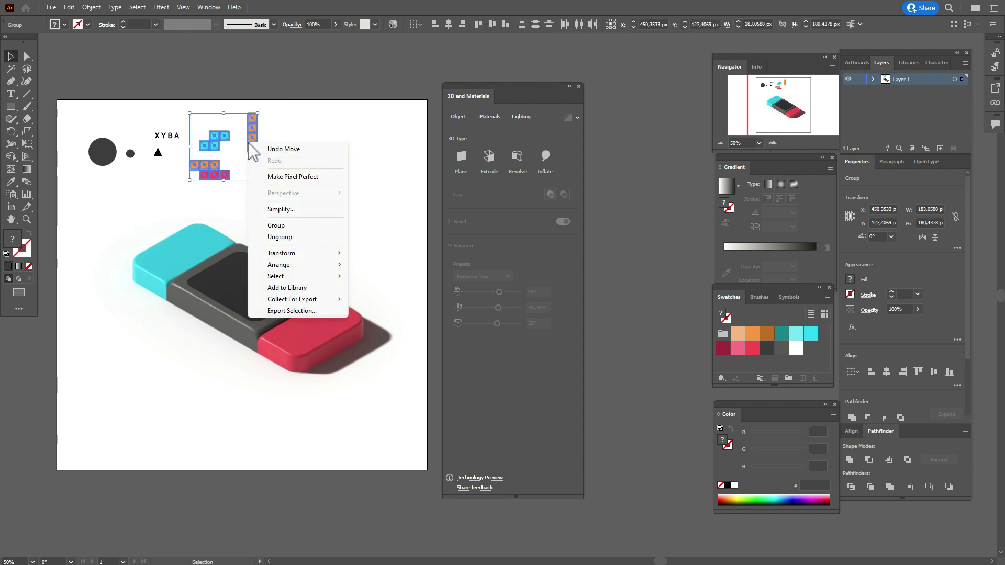
click(281, 226)
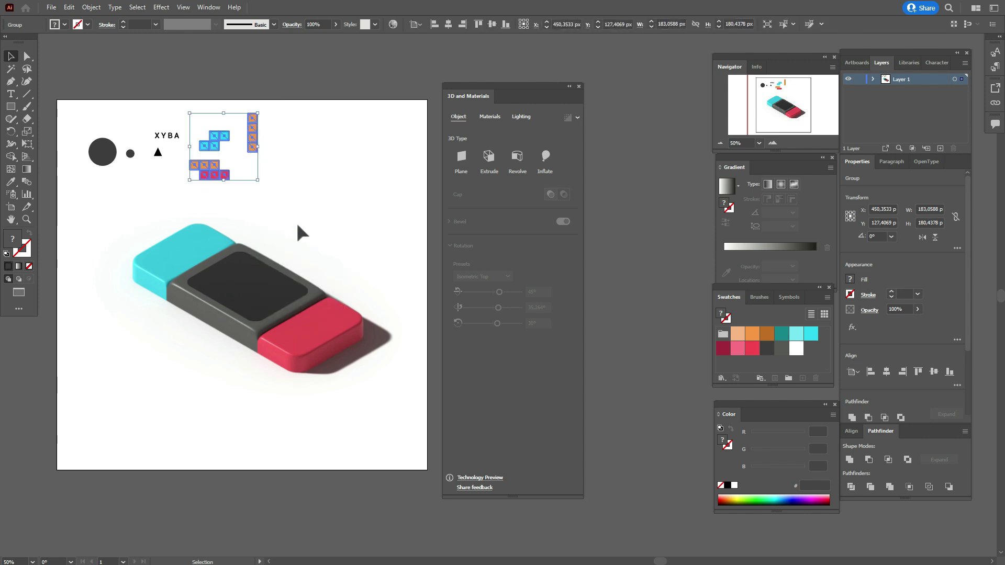
Make the Tetris group an Isometric Top 3D plane and place it on the console screen.
click(461, 158)
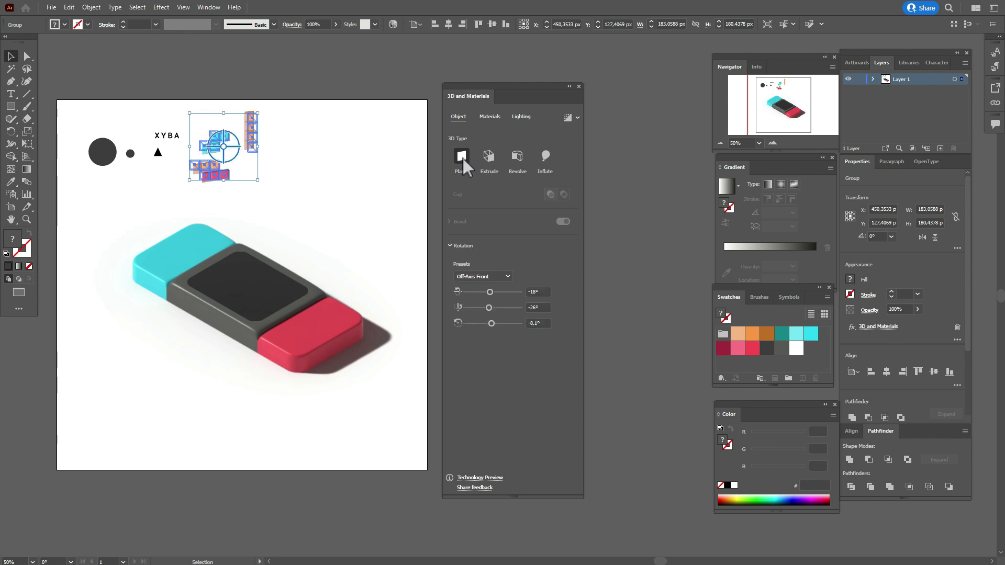
click(506, 276)
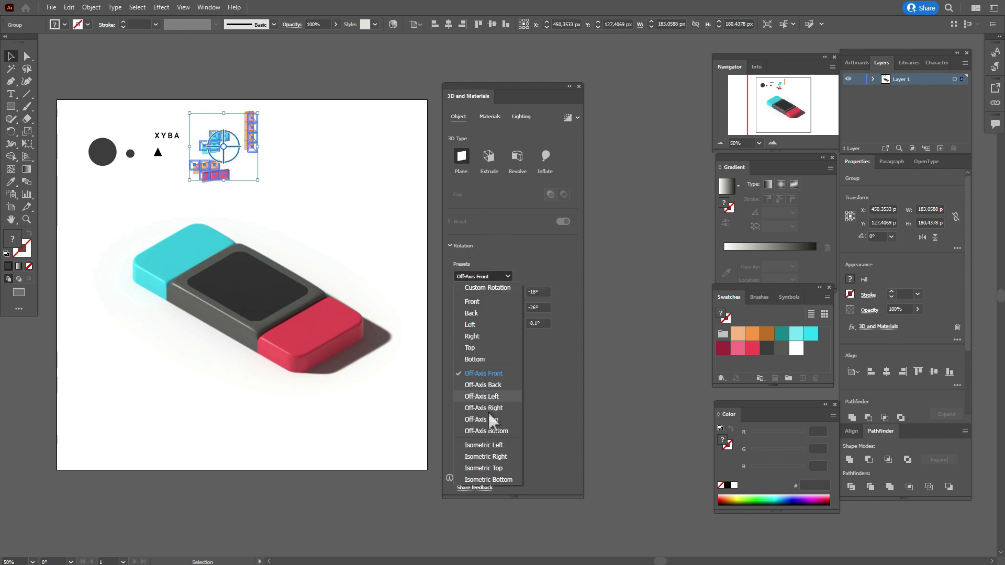
click(501, 469)
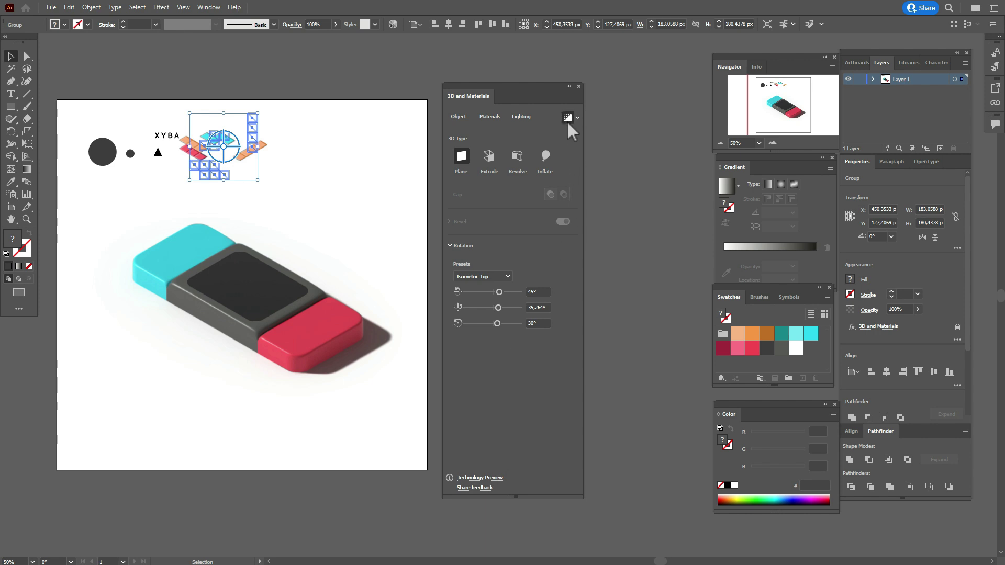
click(361, 189)
mouse_move(253, 151)
mouse_down()
mouse_move(288, 304)
mouse_move(283, 295)
mouse_up()
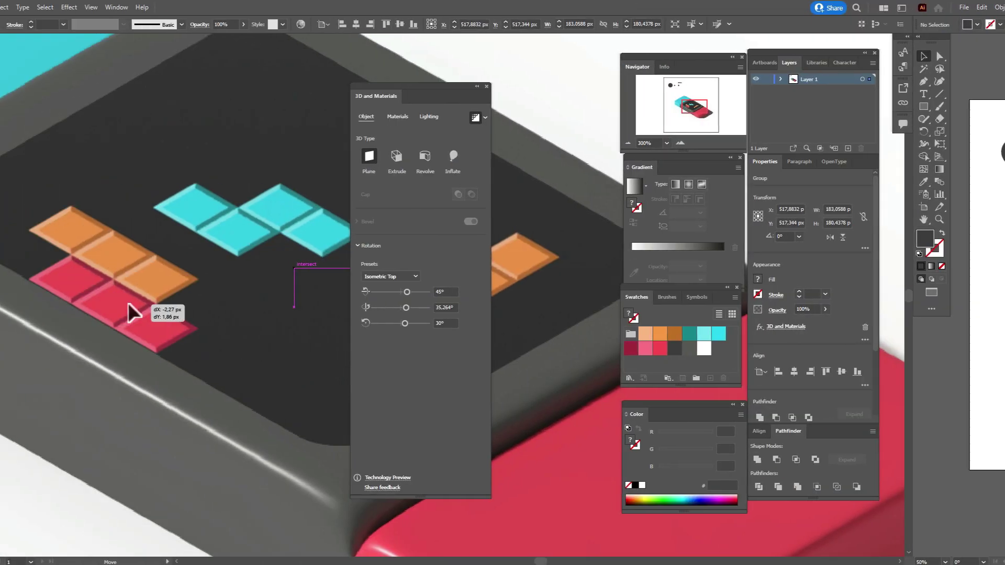
drag(218, 304, 218, 302)
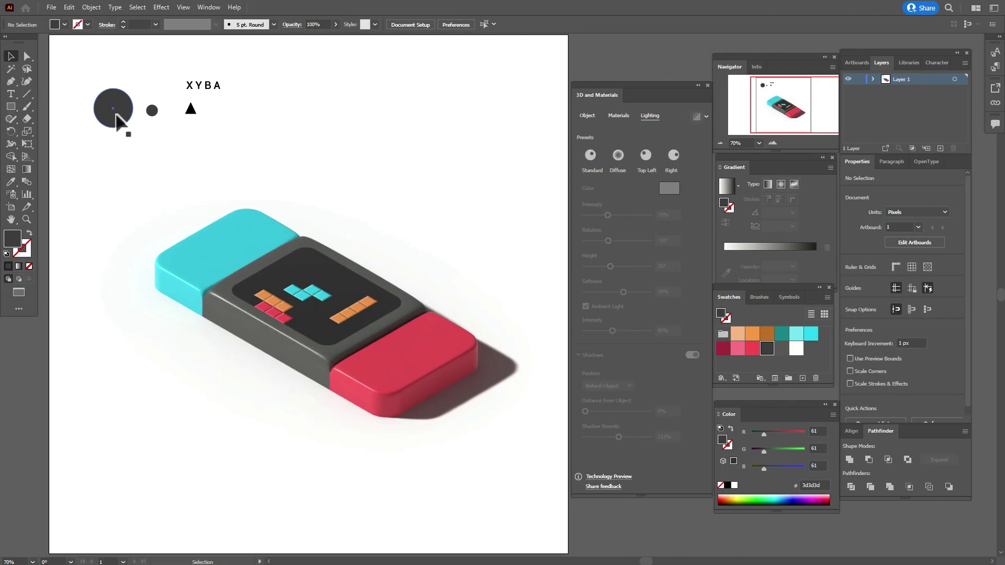
Move the large dark circle onto the cyan end and inflate it: depth 7 px, volume 37%, Isometric Top.
mouse_move(116, 115)
mouse_down()
mouse_move(125, 133)
mouse_move(269, 201)
mouse_move(250, 240)
mouse_up()
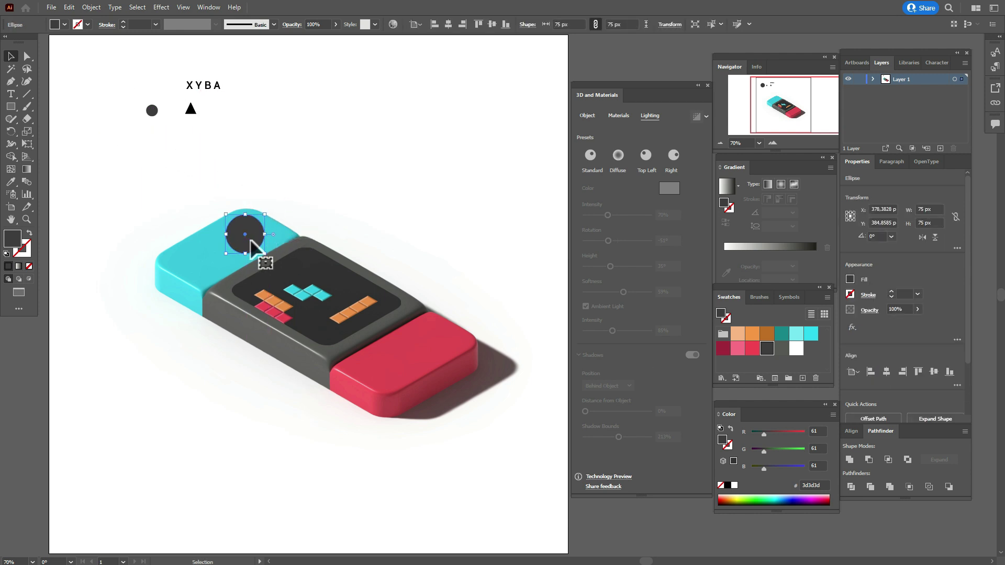
click(590, 114)
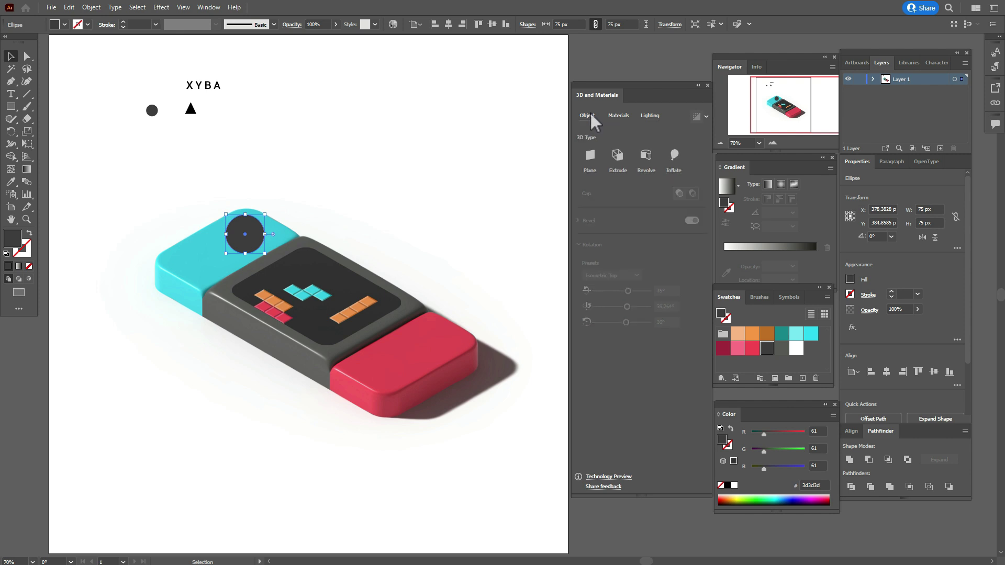
click(675, 155)
click(660, 198)
text(7)
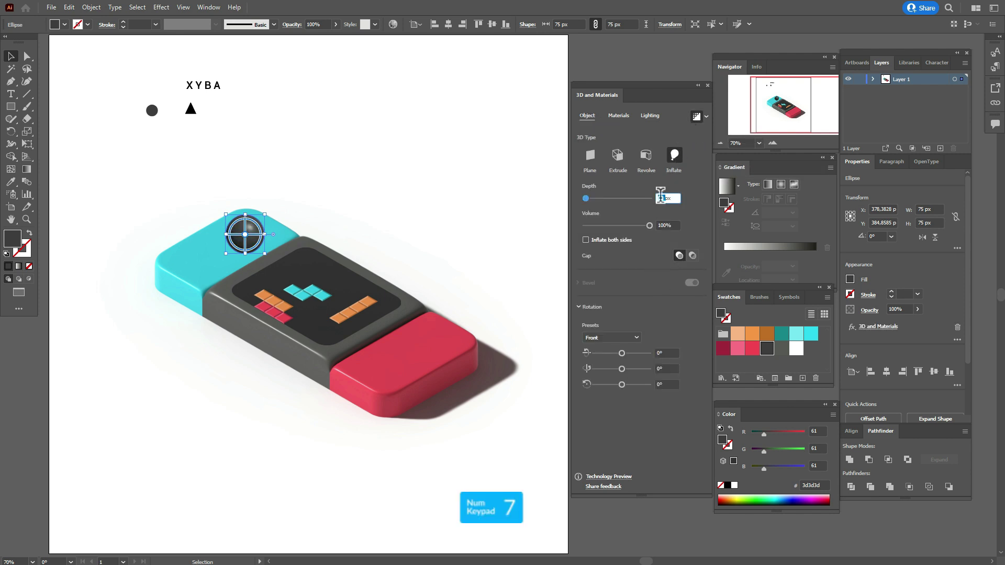
key(Return)
click(663, 225)
text(37)
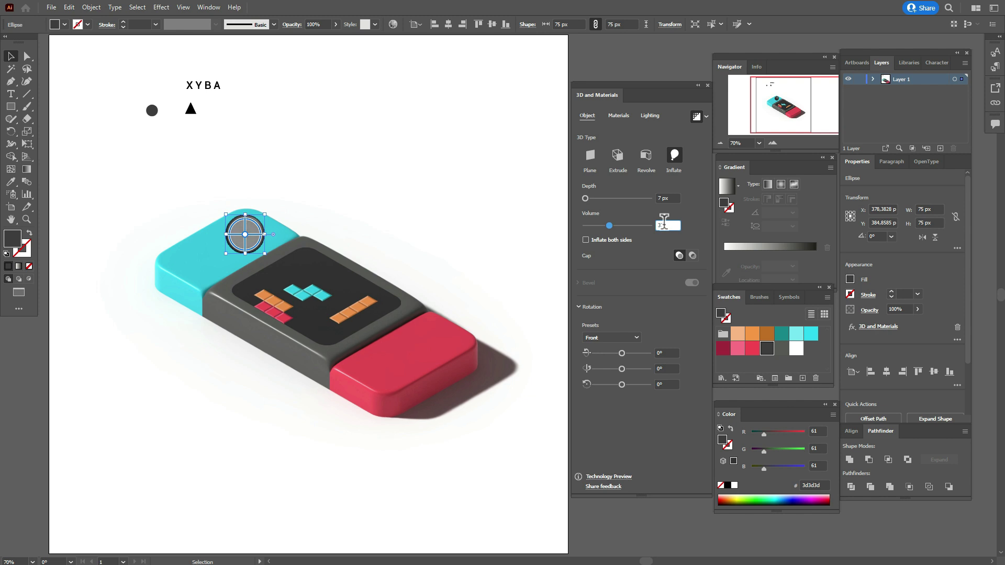
click(622, 339)
click(623, 340)
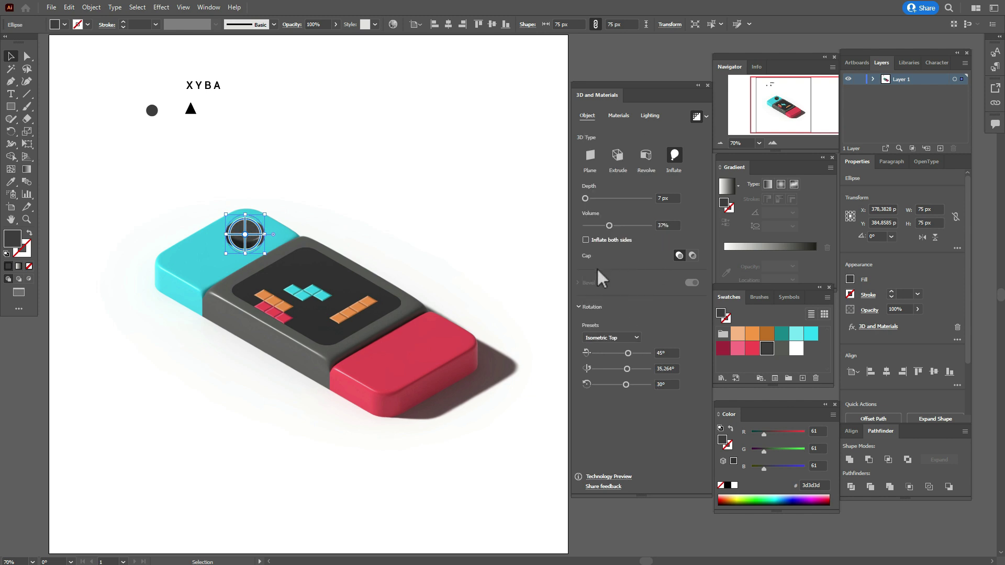
Light the button at -51° with 84% ambient intensity and turn on its shadow.
click(618, 115)
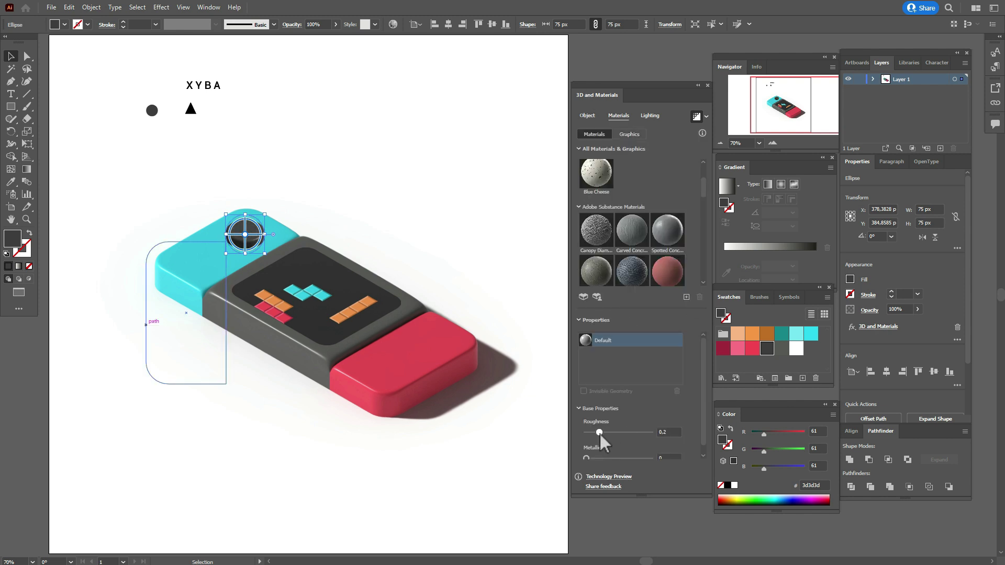
click(657, 117)
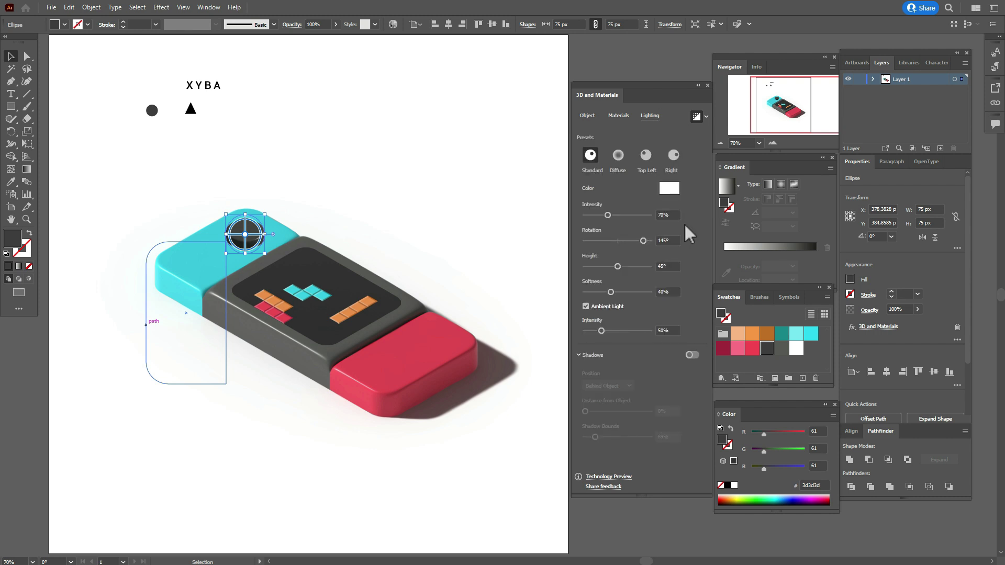
drag(643, 241, 623, 291)
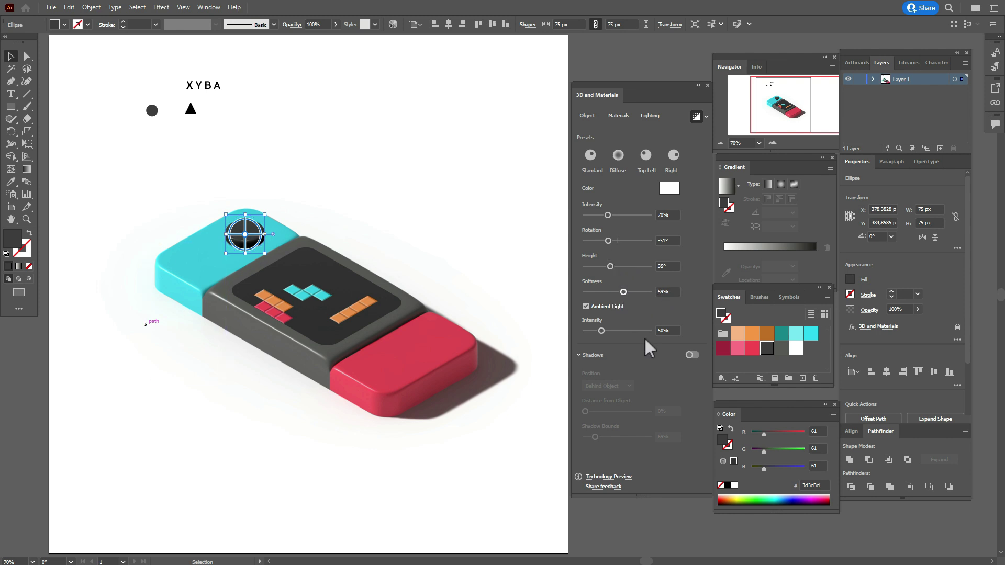
drag(602, 331, 613, 331)
click(692, 355)
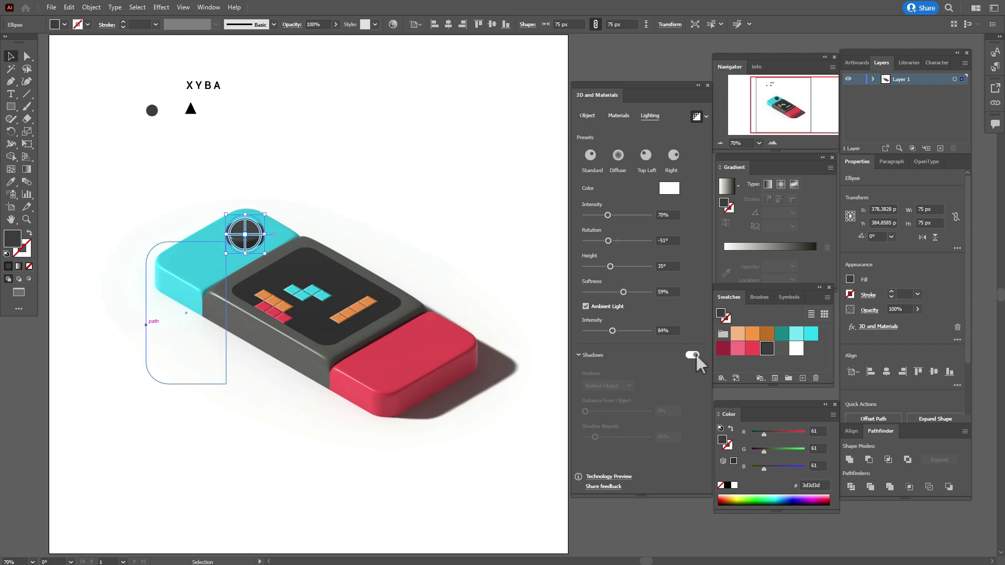
click(547, 299)
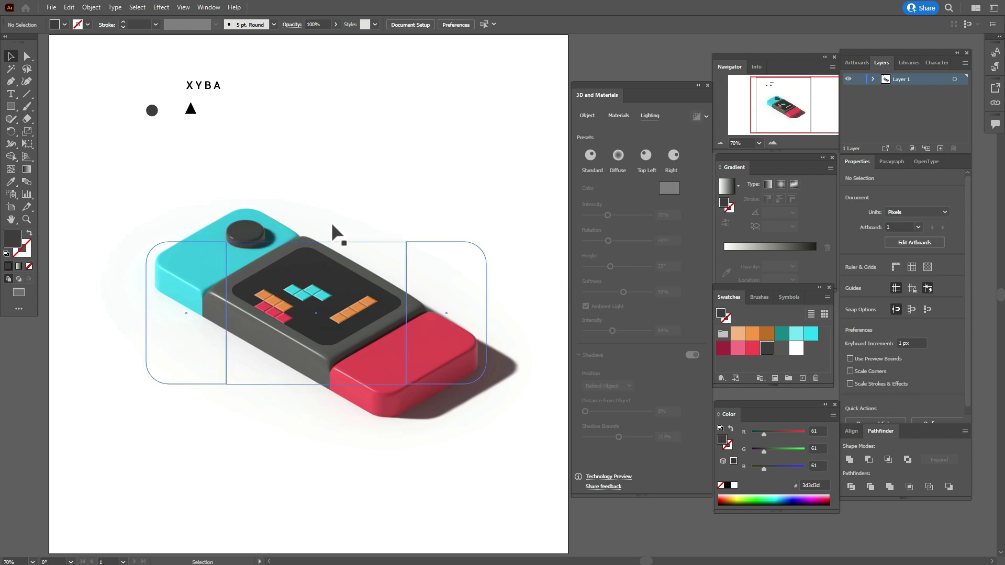
Copy the 3D button onto the red end, nudge both into place, and move the small black circle onto the cyan end.
click(254, 233)
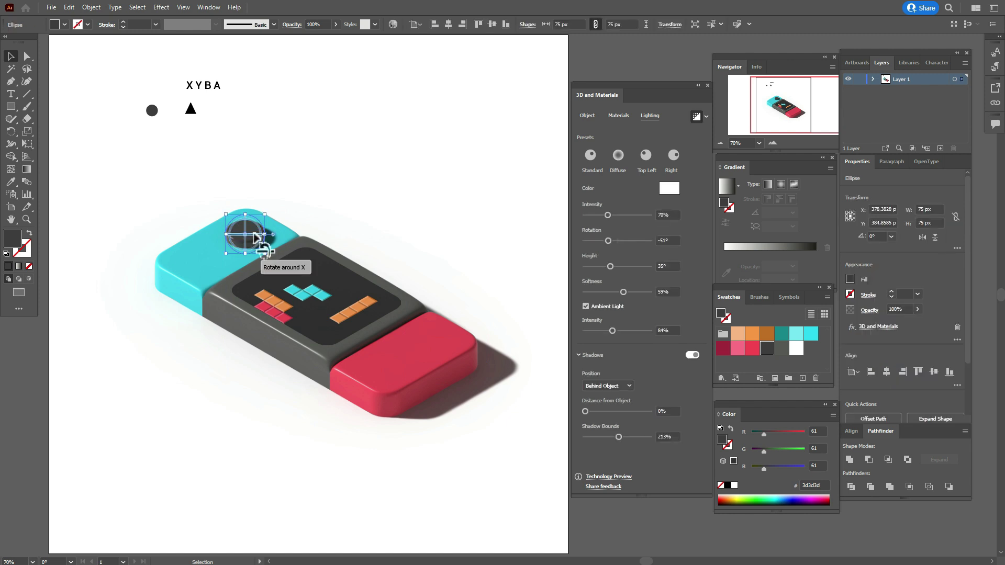
drag(252, 234, 393, 358)
click(253, 237)
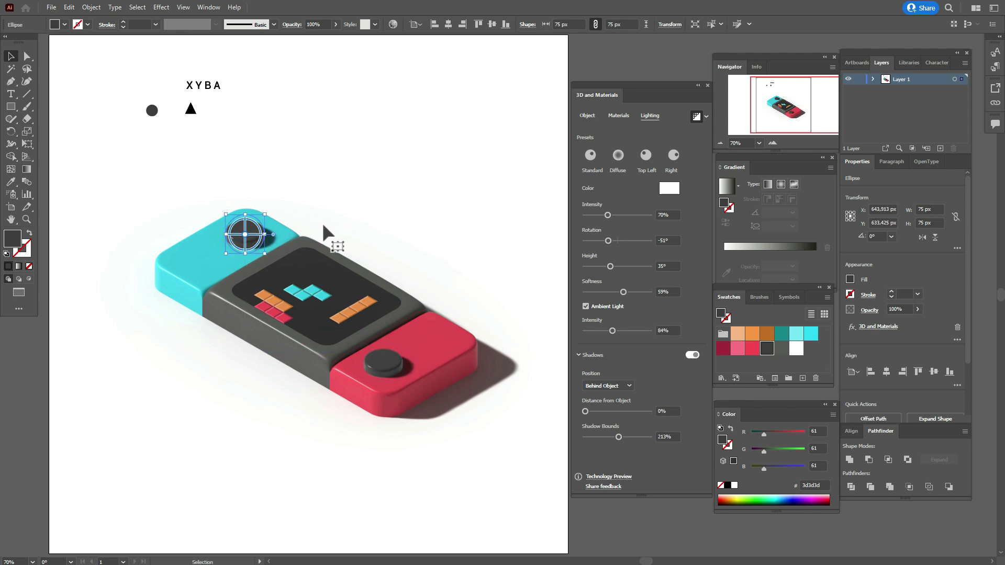
key(Up)
key(Up)
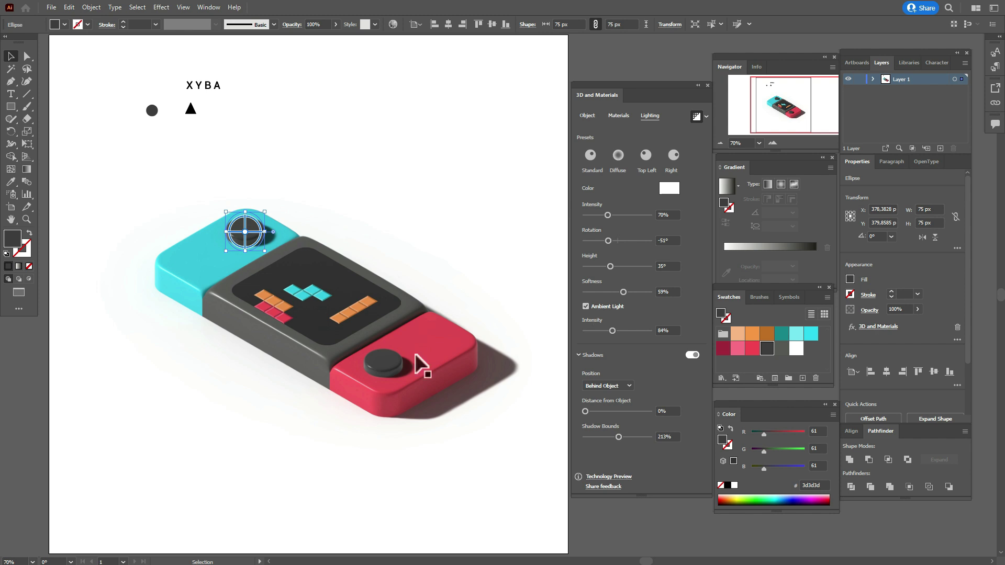
click(384, 367)
key(Down)
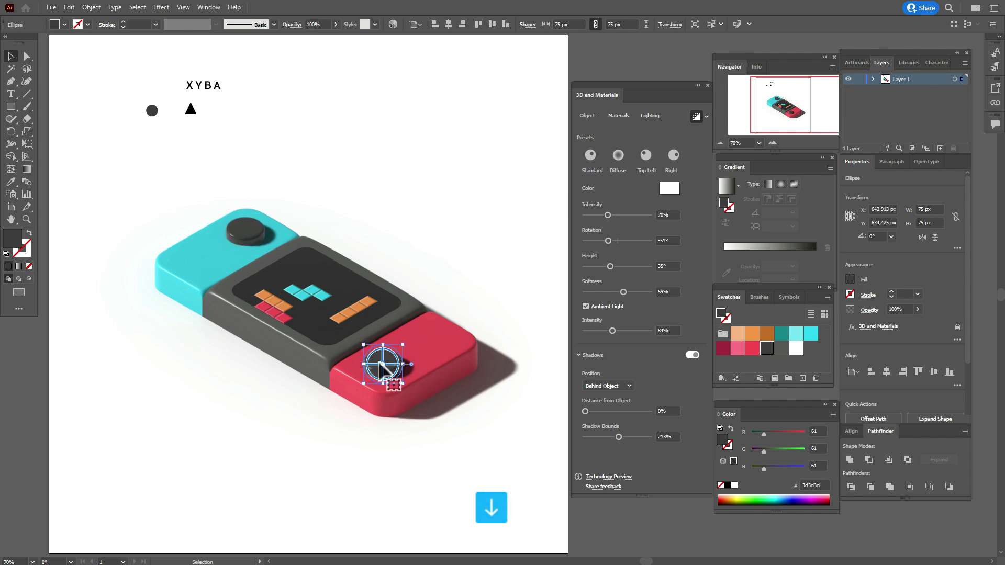
key(Right)
key(Right)
key(Down)
key(Down)
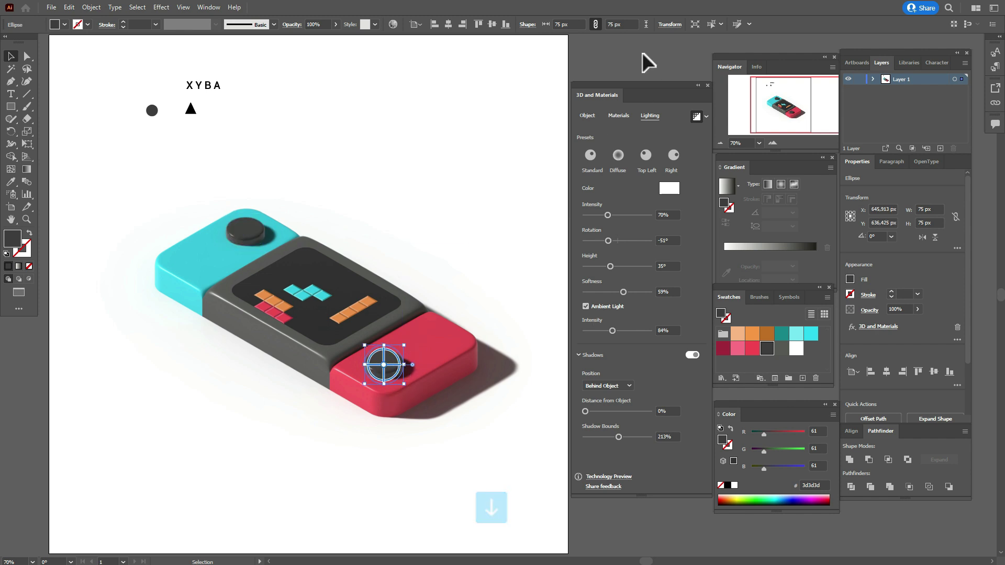
click(641, 61)
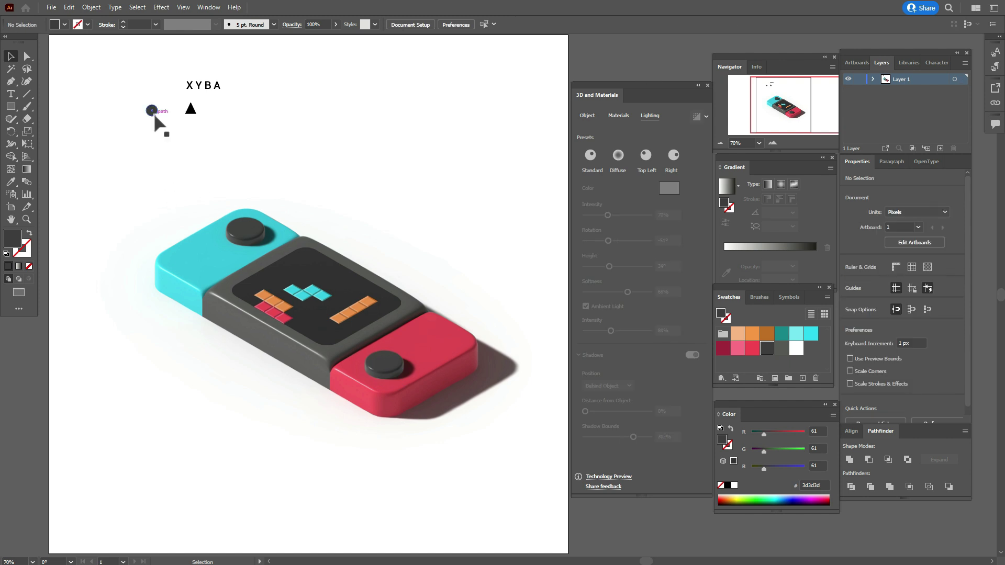
drag(155, 112, 190, 259)
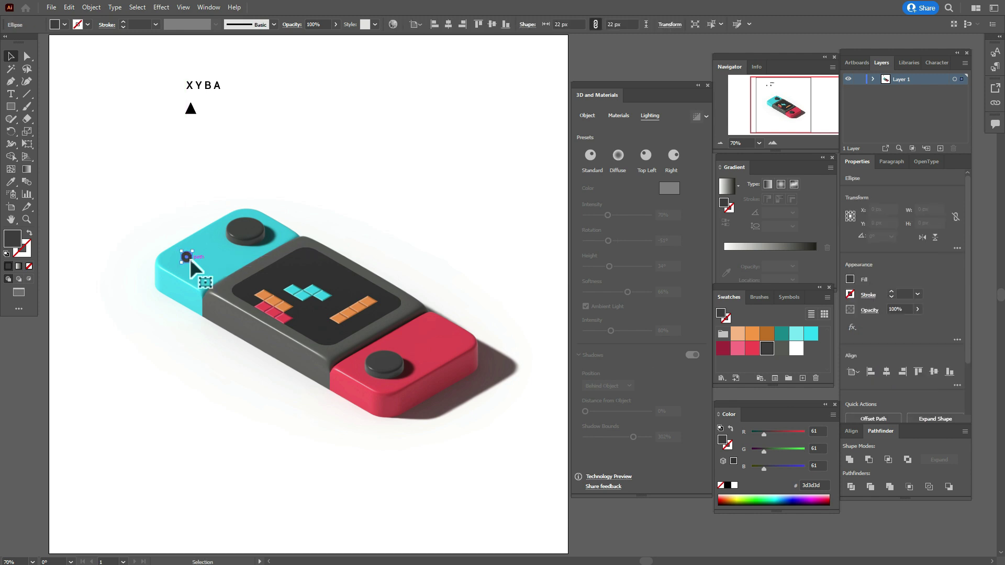
Inflate the small circle with depth 5 px and volume 3, apply a rotation preset, enable ray tracing.
click(587, 117)
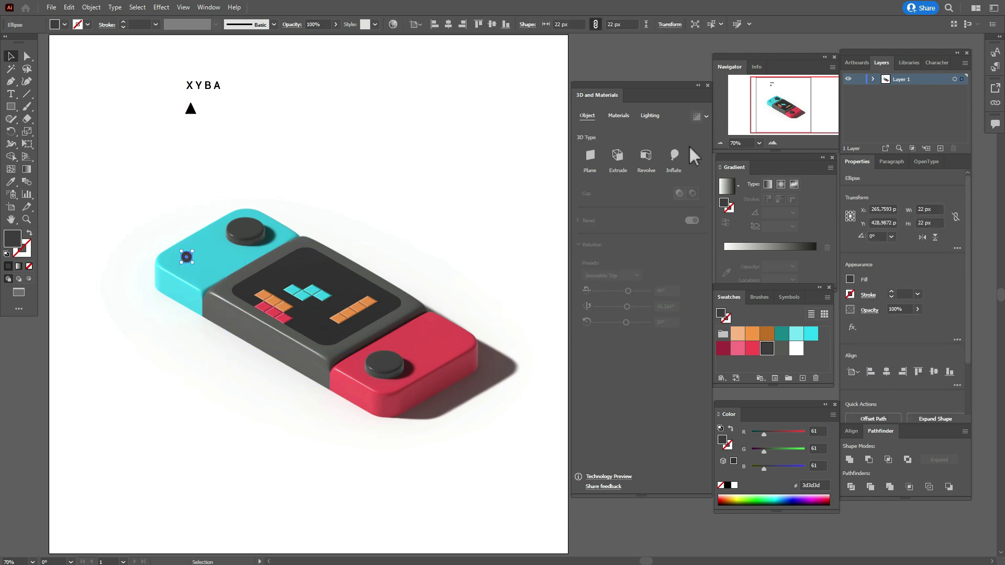
click(675, 156)
double_click(664, 198)
text(5)
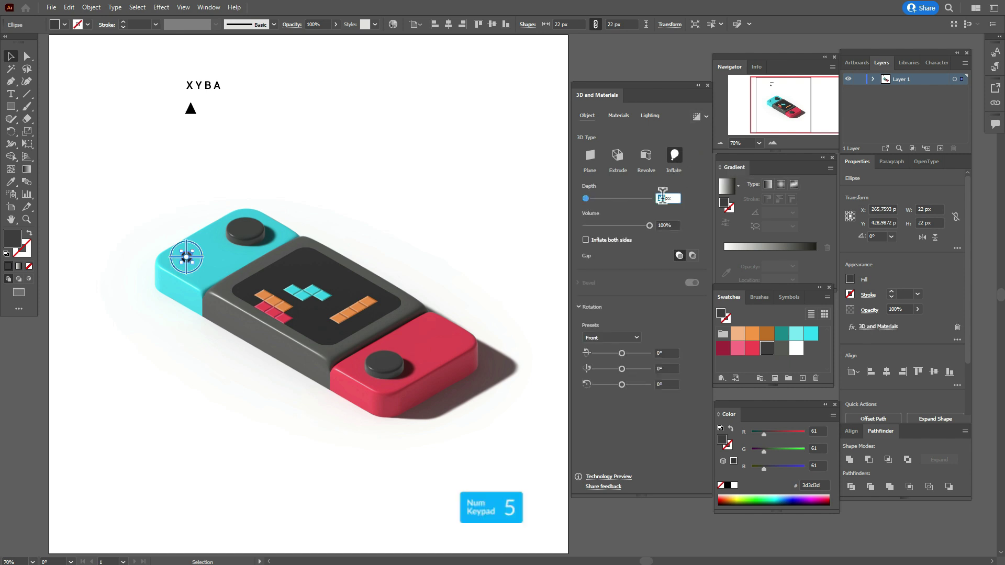
click(661, 221)
text(37)
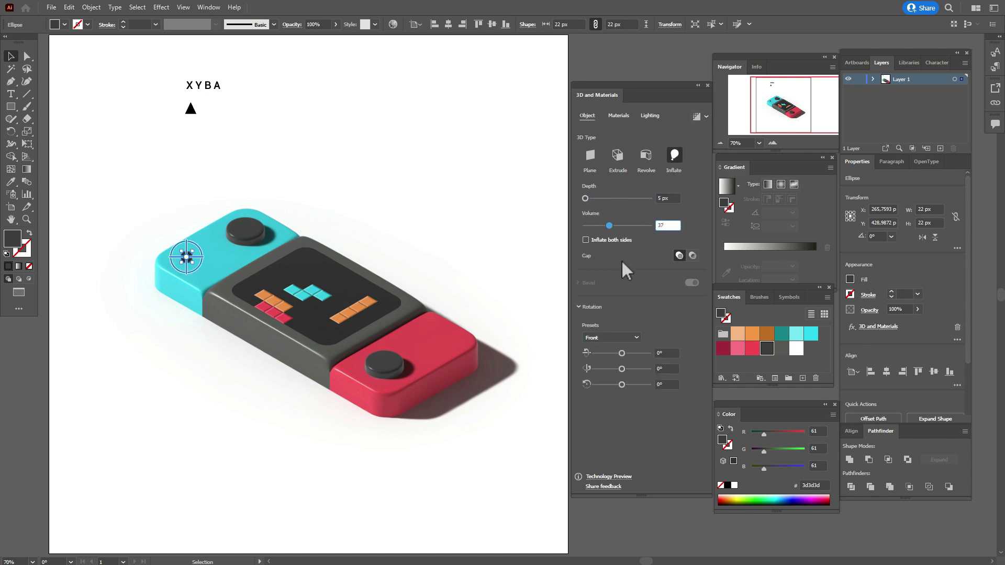
click(611, 338)
click(617, 316)
click(626, 117)
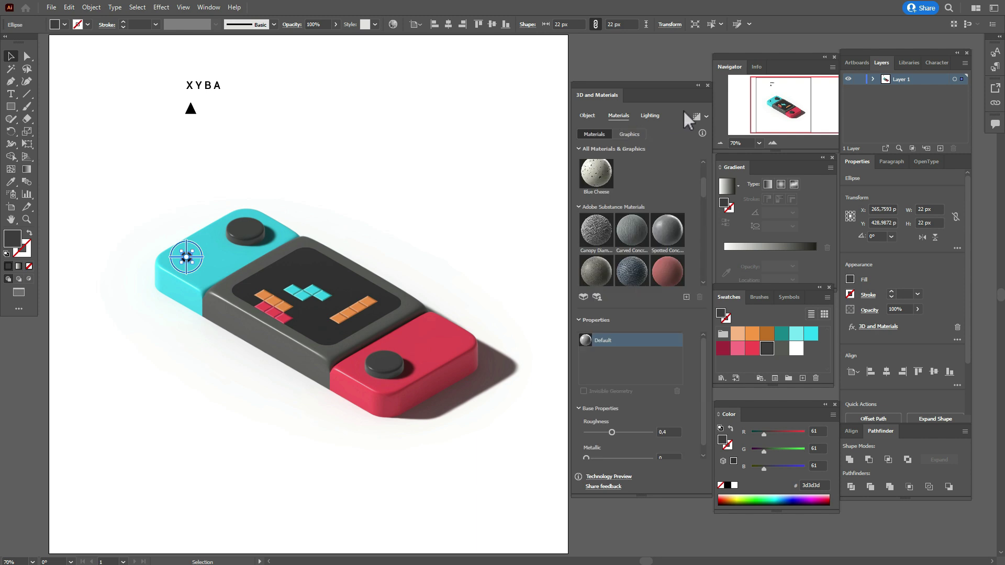
click(696, 118)
Adjust the light rotation, set height 34° and softness 66%, and turn on the shadow.
click(654, 116)
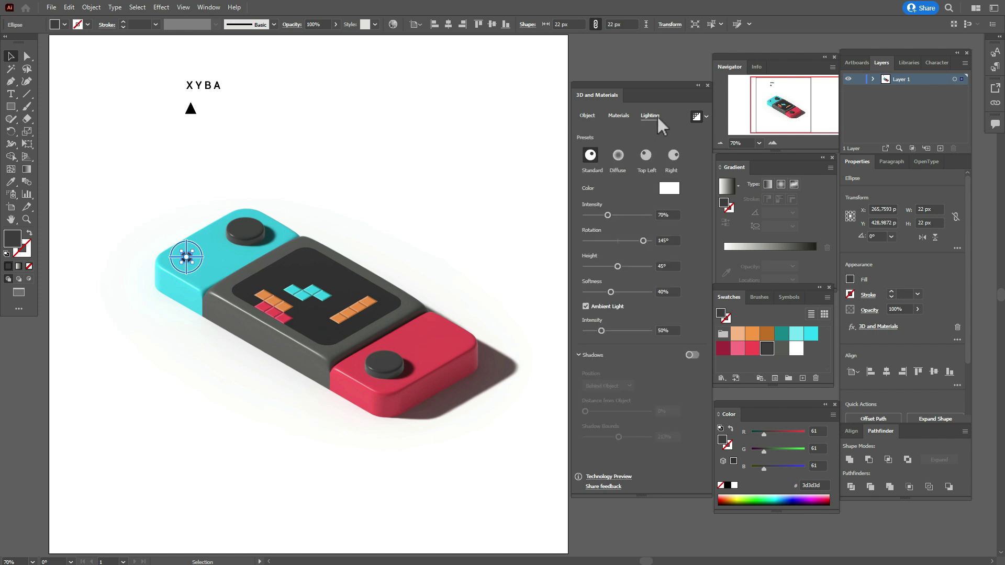
drag(644, 241, 622, 241)
drag(609, 268, 611, 268)
drag(628, 291, 630, 292)
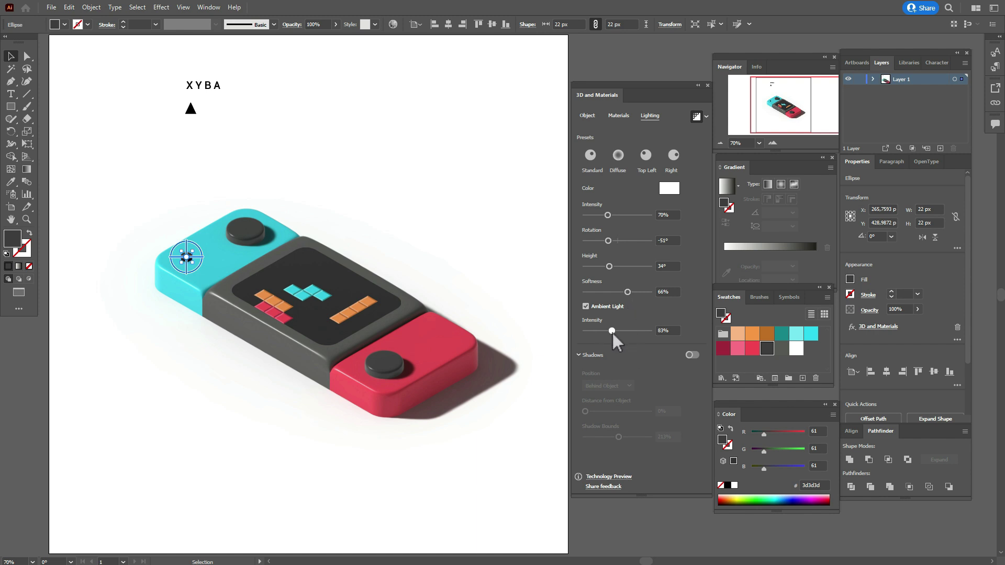
click(690, 355)
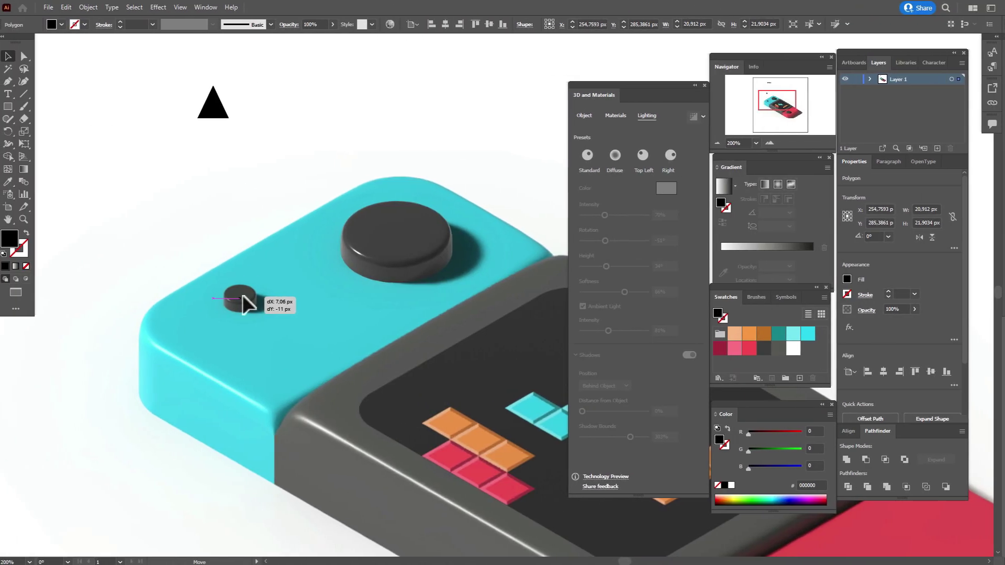
Duplicate the small button into four and align them in a square on the cyan end.
click(244, 298)
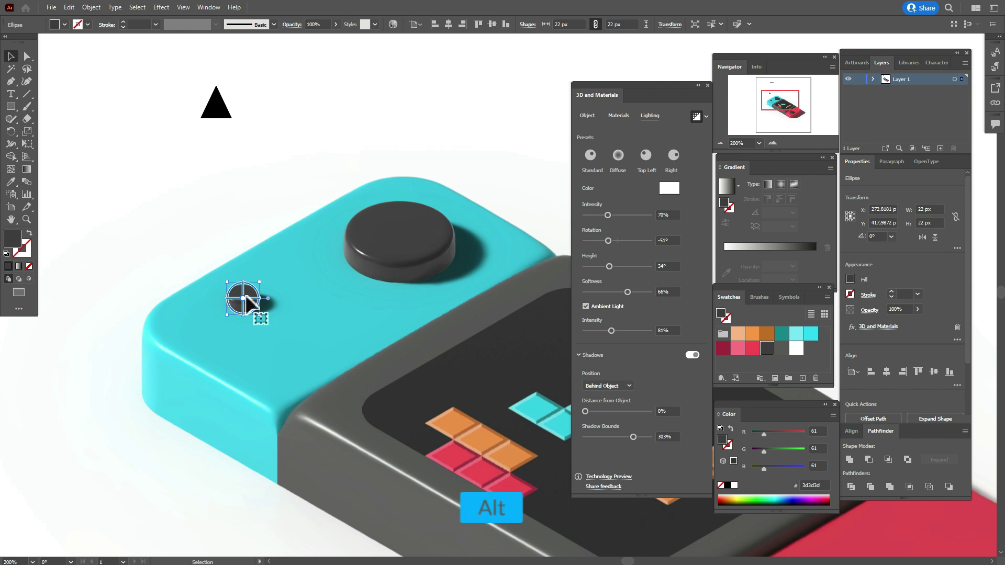
drag(247, 301, 242, 339)
click(296, 333)
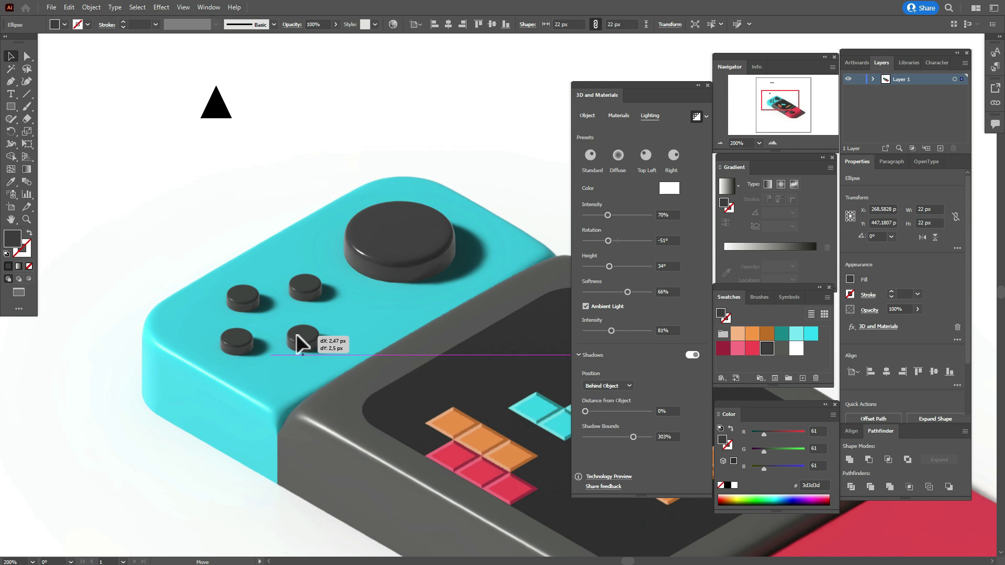
drag(252, 301, 248, 294)
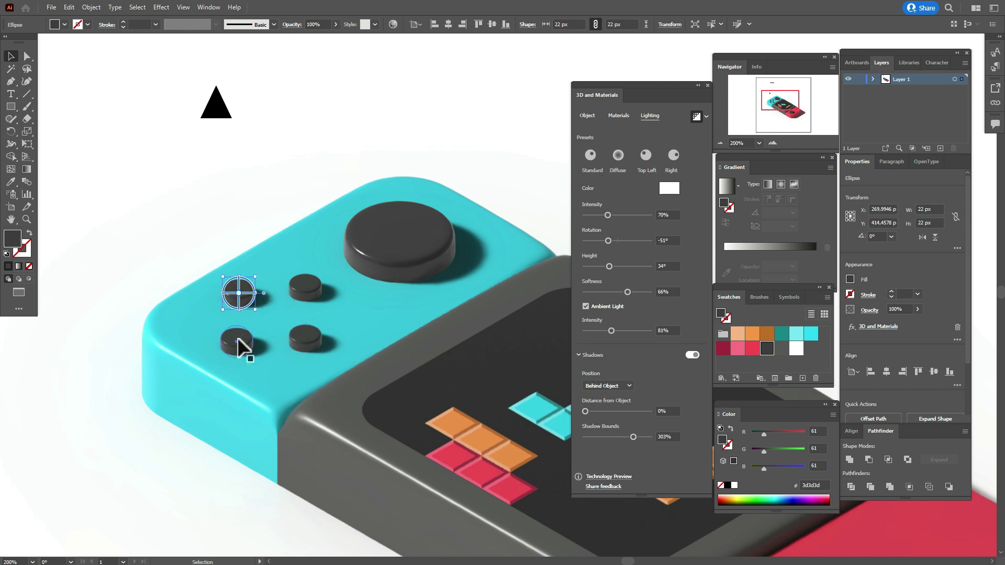
drag(239, 337, 238, 339)
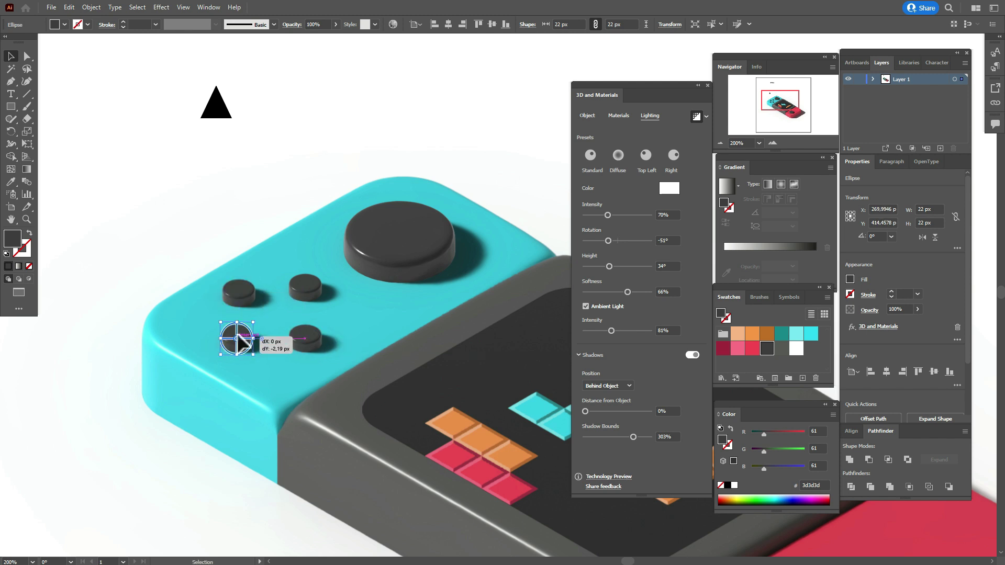
drag(302, 280, 304, 289)
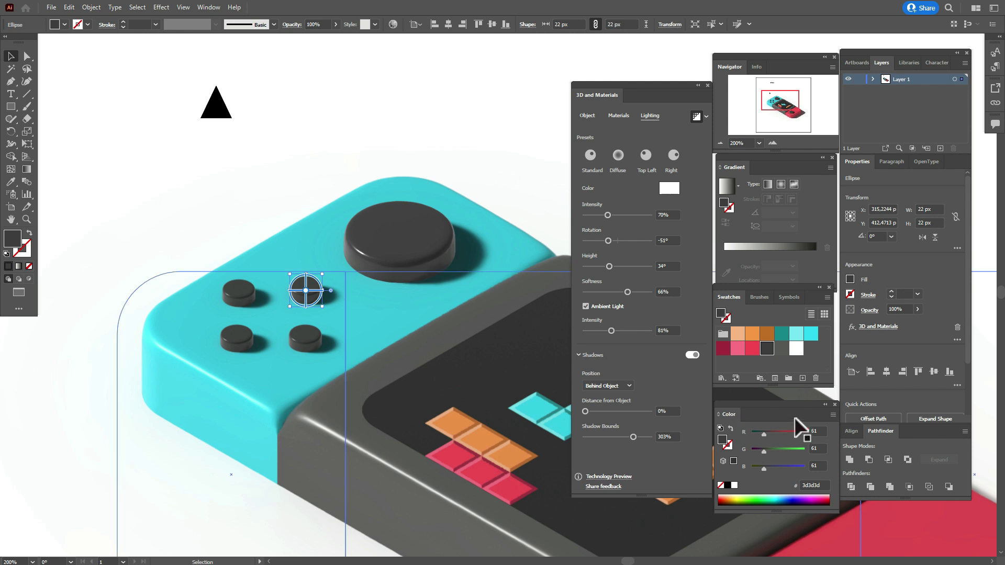
Fill the upper-right and lower-left small buttons with red f74551.
click(752, 357)
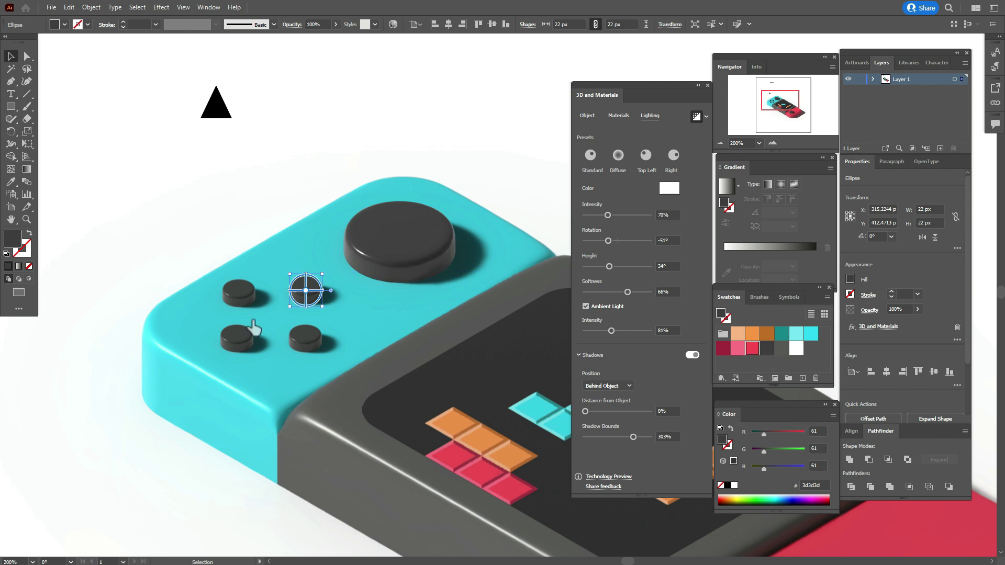
click(239, 339)
drag(754, 343, 753, 352)
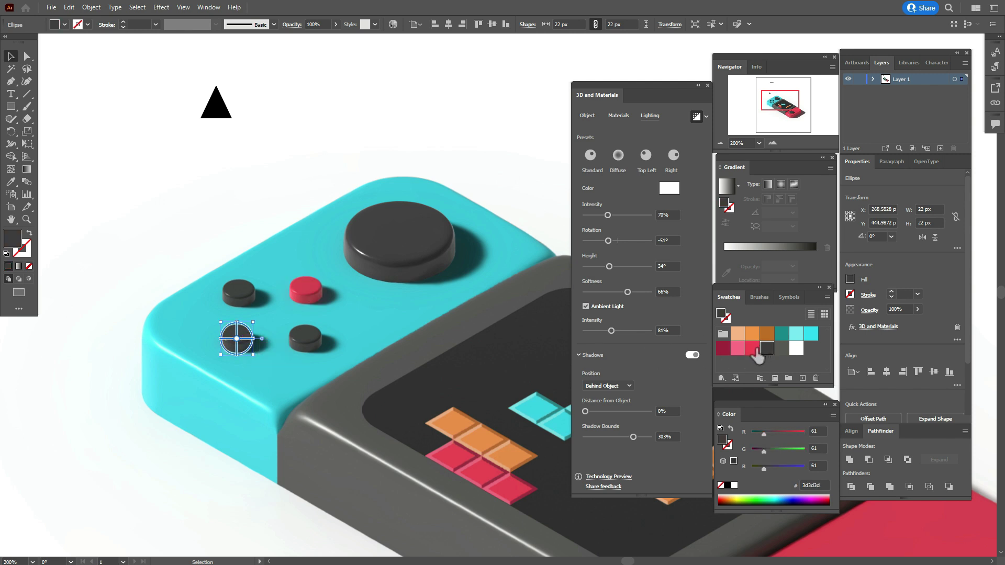
Fill the lower-left button red, then make the triangle white and shrink it to about 7 px.
click(753, 349)
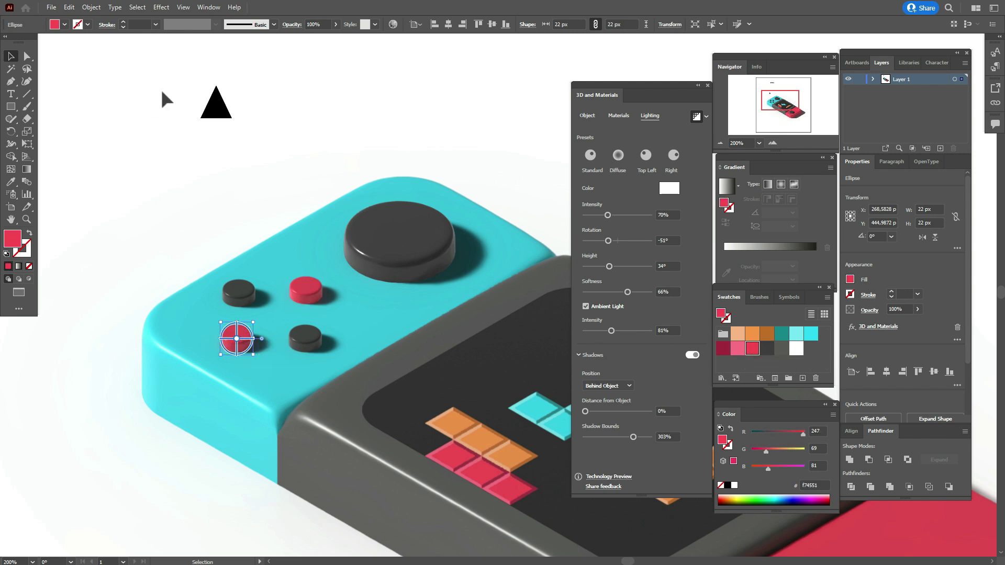
click(208, 116)
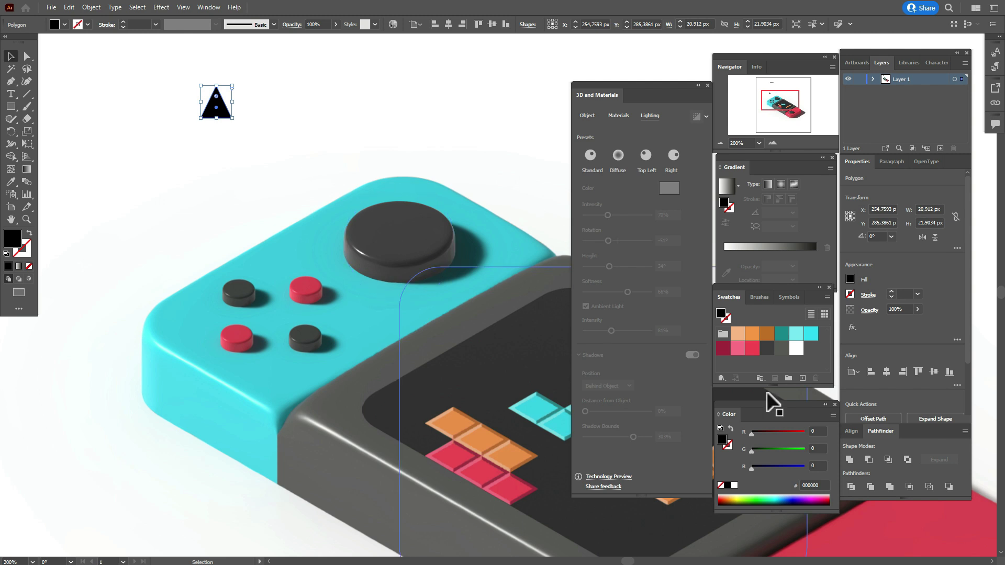
click(796, 348)
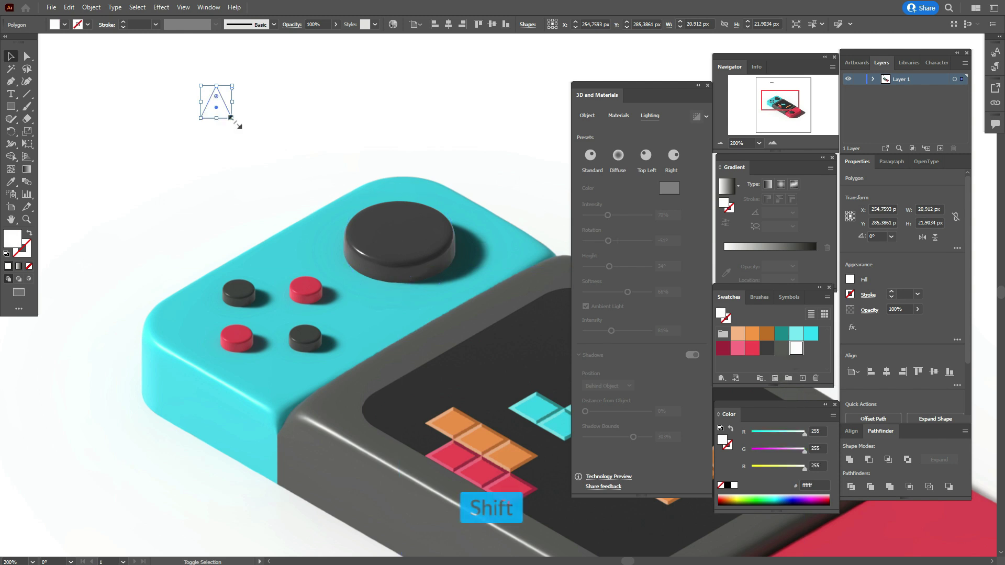
drag(232, 118, 295, 254)
Reflect a copy of the triangle so it points downward.
right_click(295, 255)
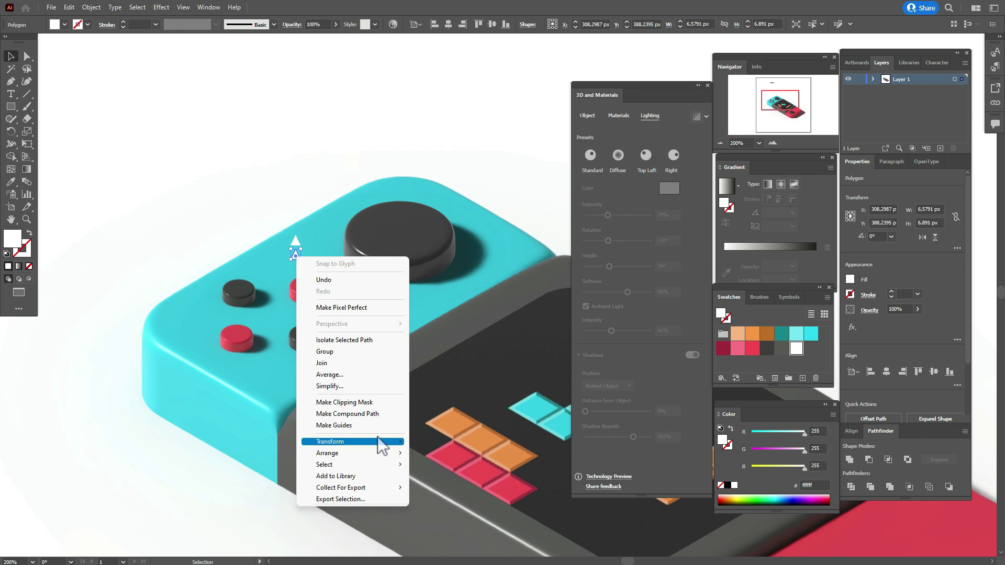
mouse_move(381, 441)
click(448, 481)
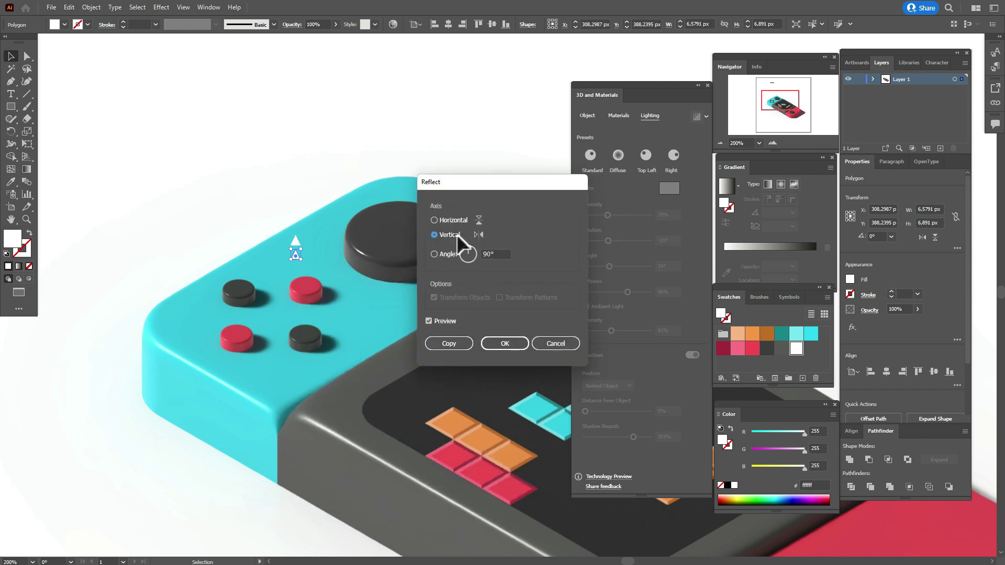
click(496, 343)
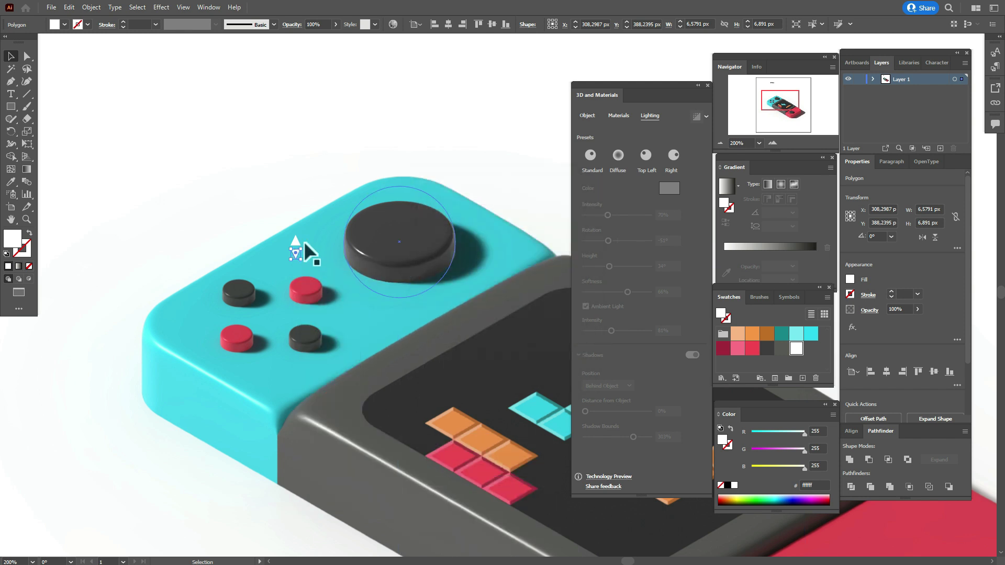
Duplicate the triangle, rotate it 90°, and mirror a vertical copy for left and right arrows.
drag(295, 240, 275, 247)
right_click(289, 250)
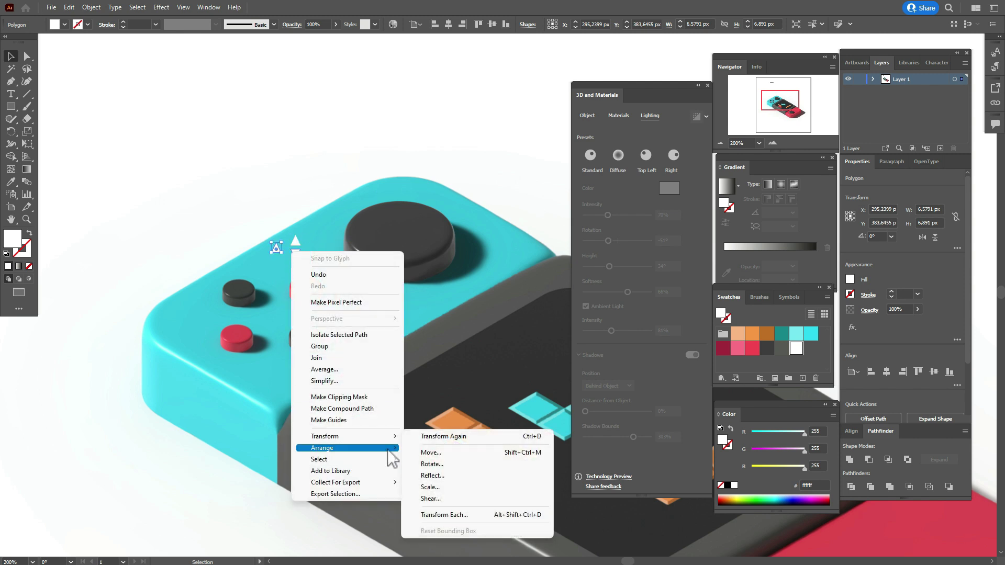
text(90)
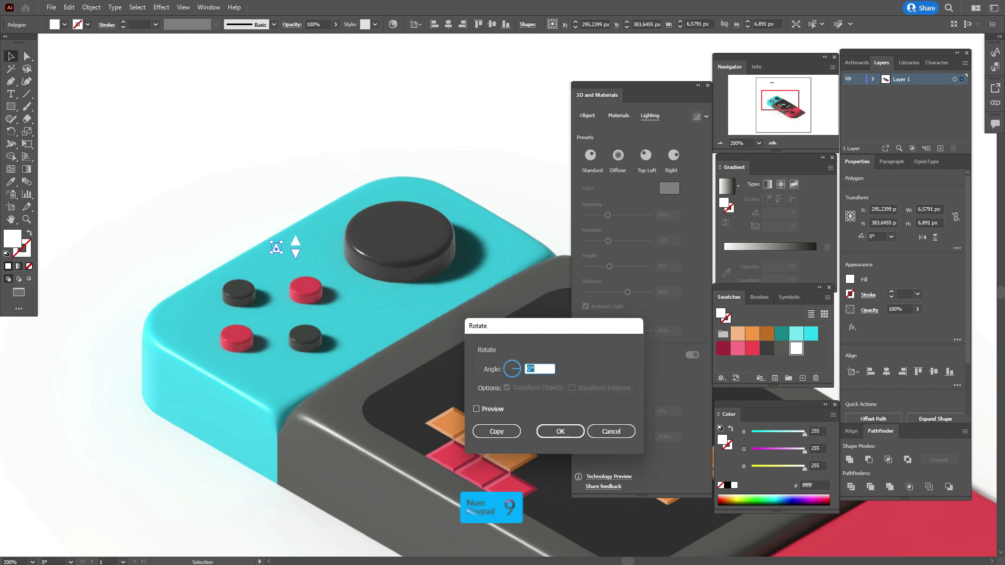
click(561, 430)
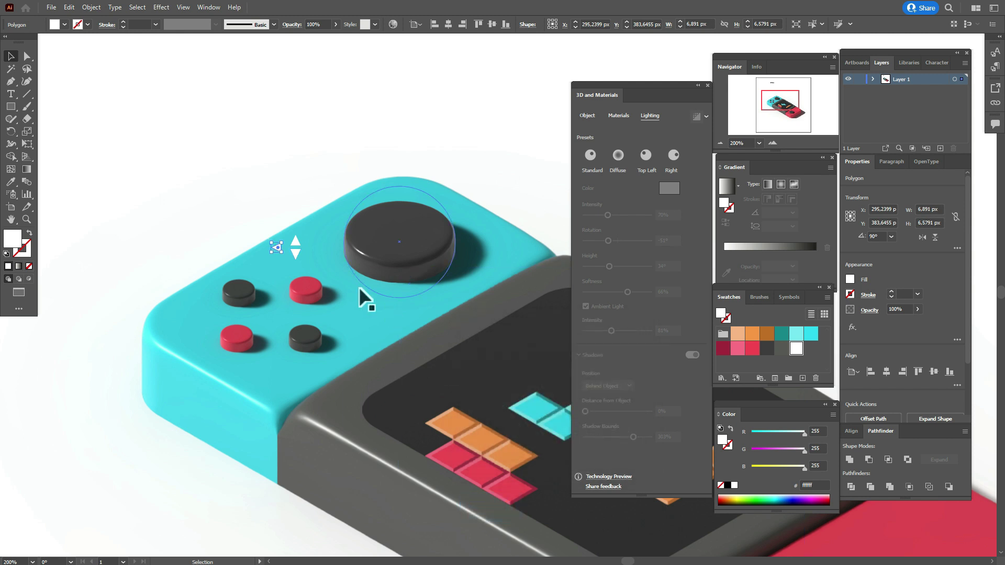
right_click(277, 247)
mouse_move(319, 428)
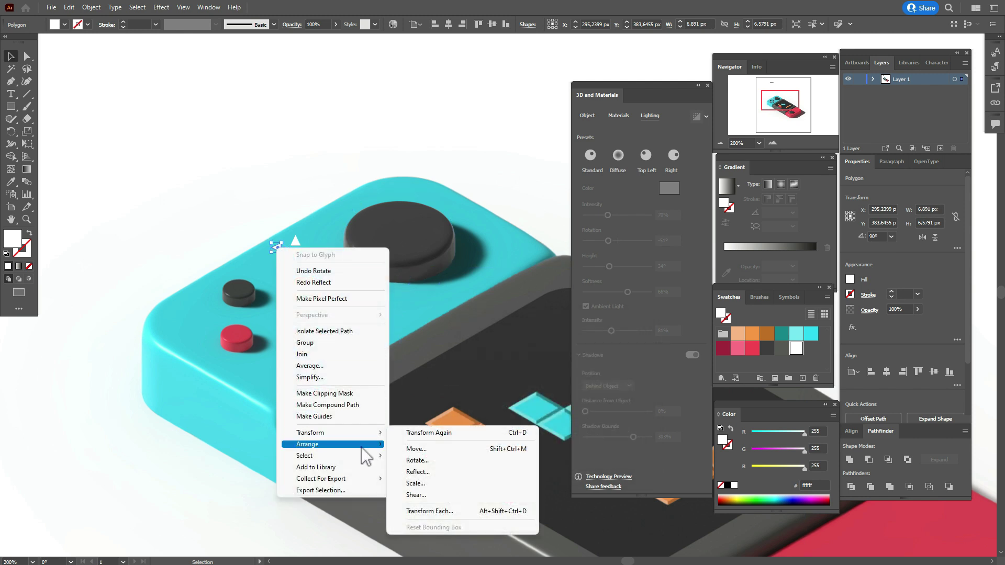
click(414, 471)
click(435, 235)
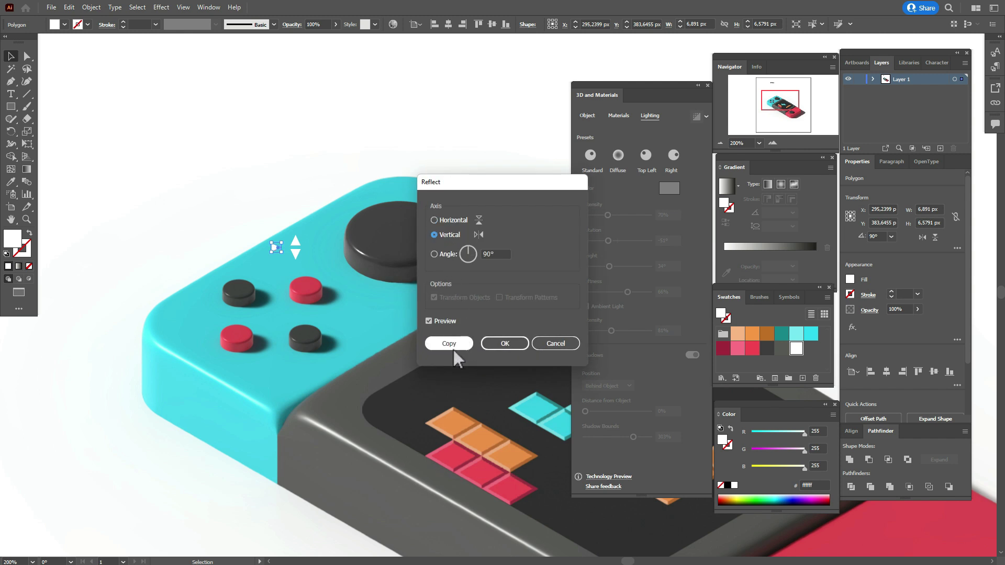
click(449, 343)
drag(273, 245, 301, 249)
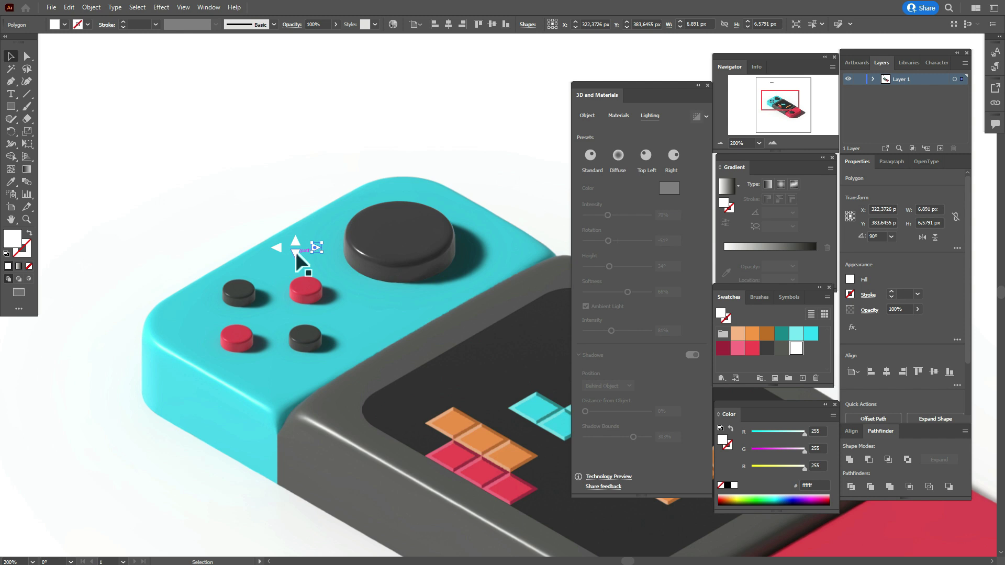
Make the down triangle a 3D Plane in Isometric Top and place it on the lower-left red button.
click(295, 254)
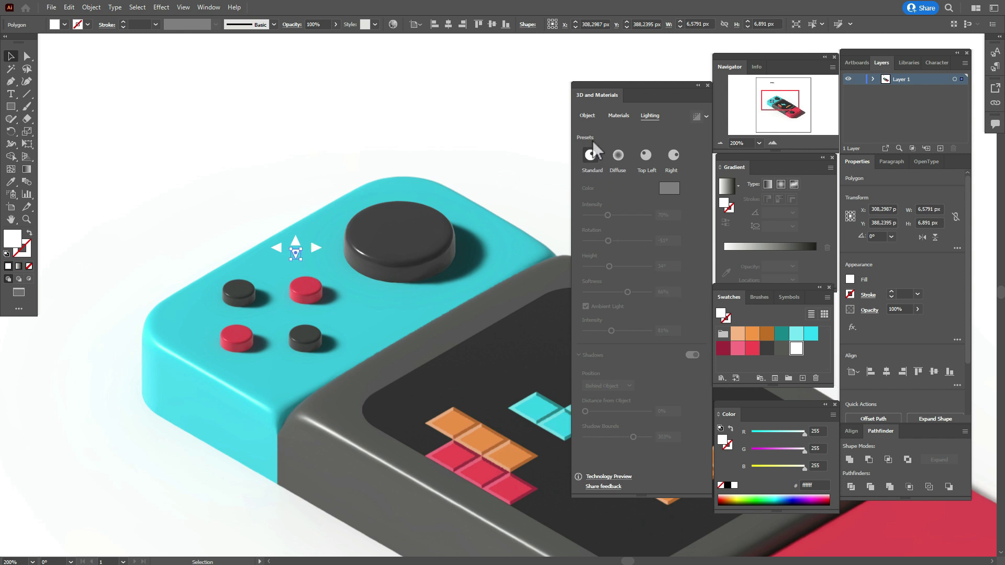
click(587, 116)
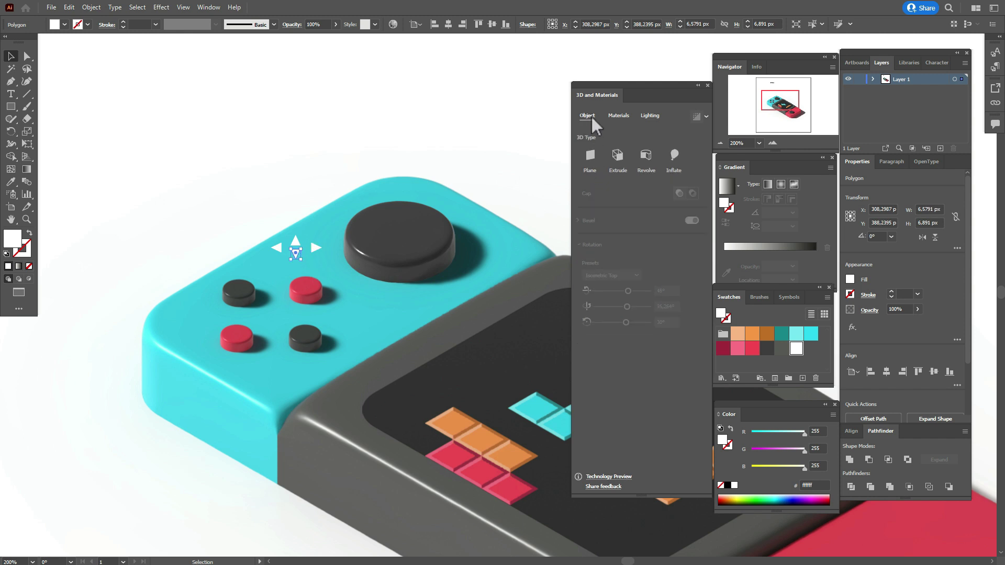
click(590, 156)
click(612, 275)
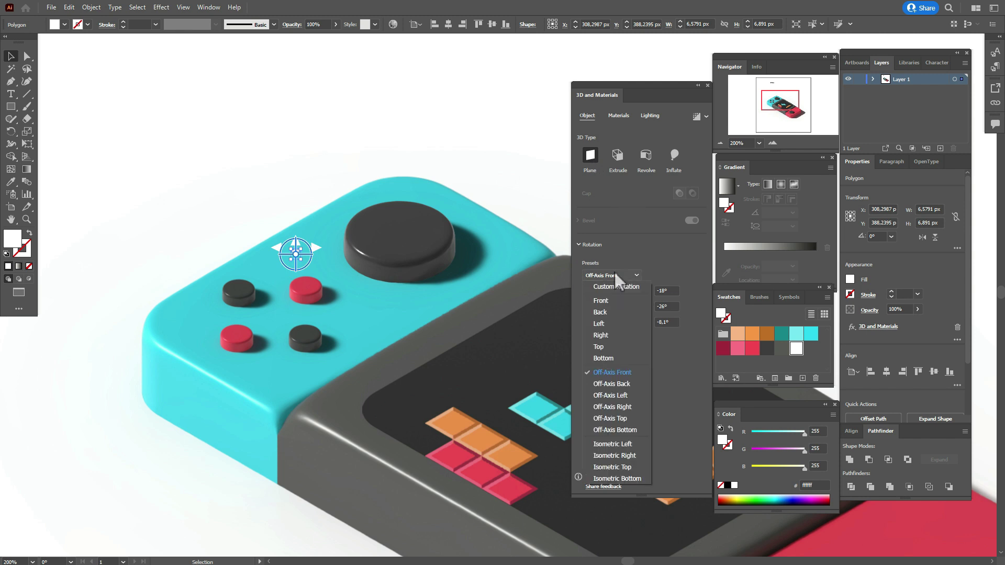
click(623, 468)
click(281, 194)
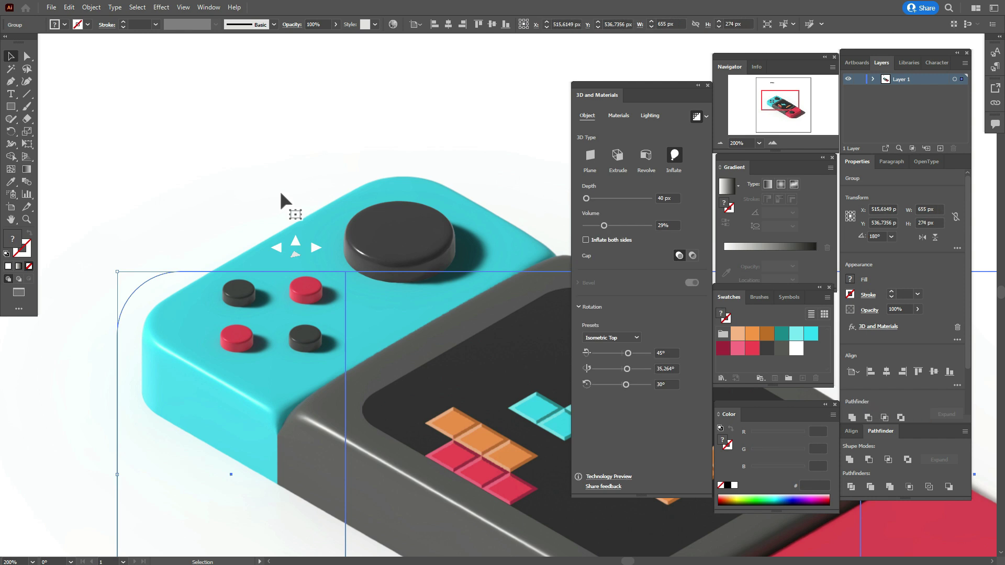
drag(281, 275, 237, 335)
Zoom in and place the left triangle, as a flat 3D plane, on the upper-left dark button.
click(276, 249)
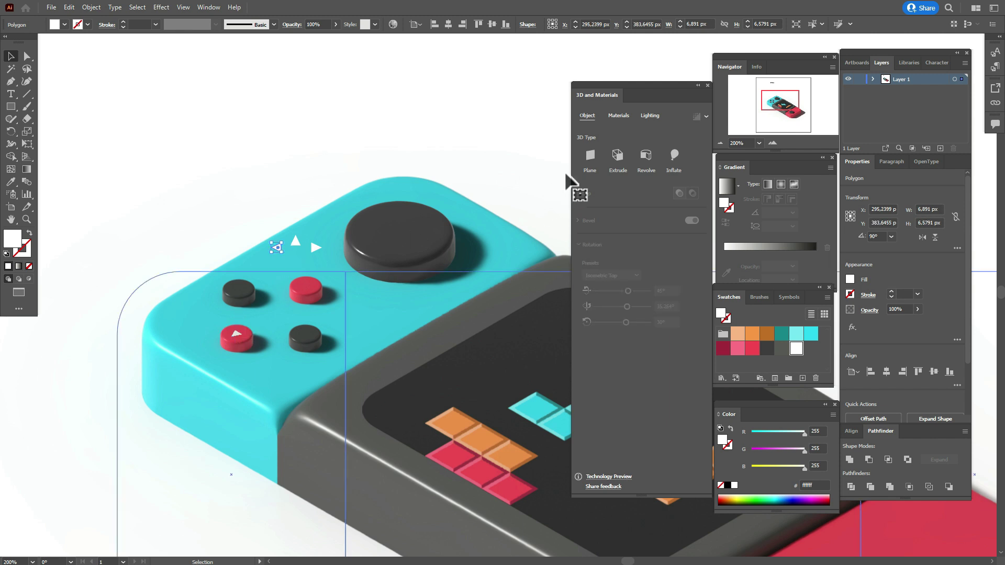
click(26, 219)
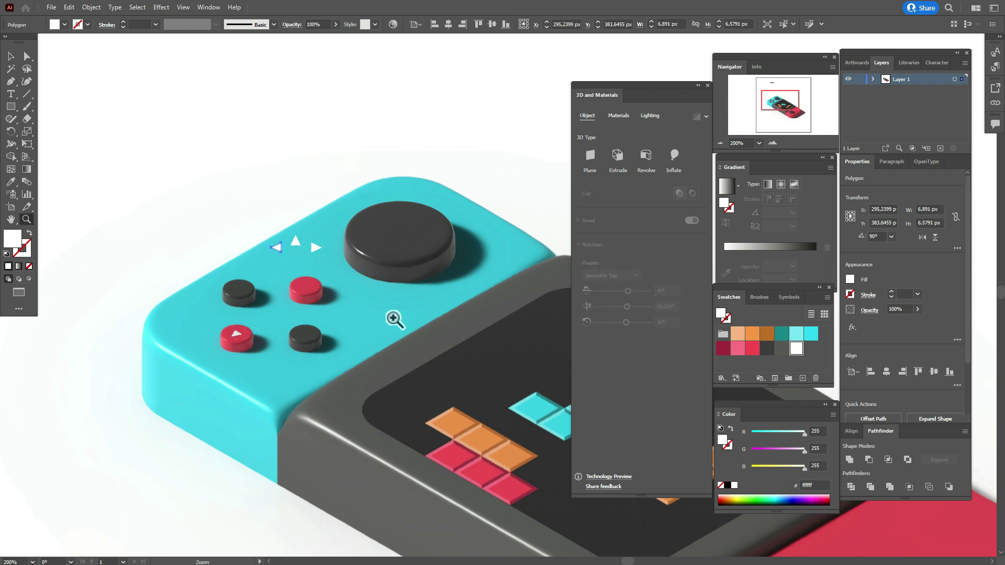
click(392, 319)
click(427, 307)
click(502, 306)
key(v)
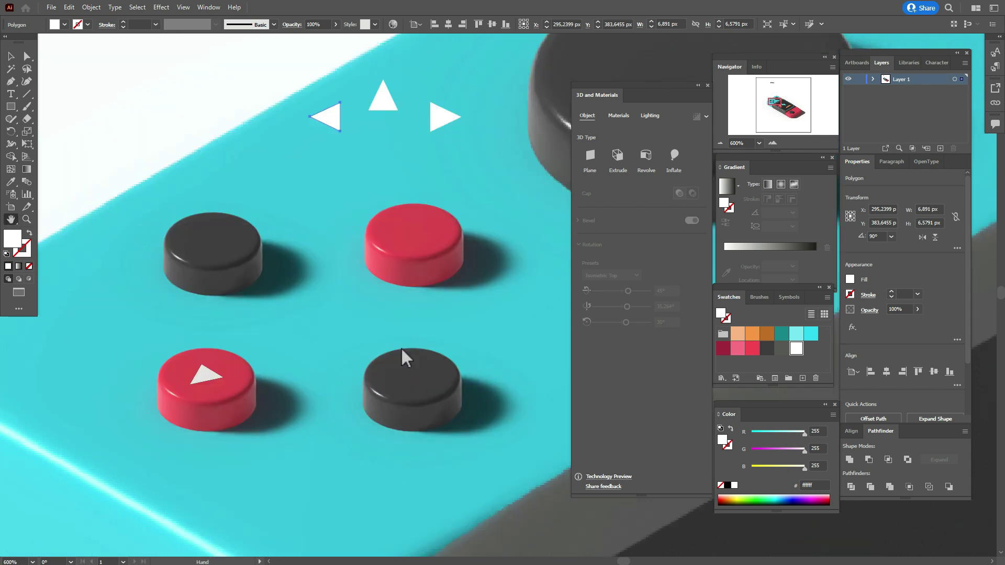
click(590, 155)
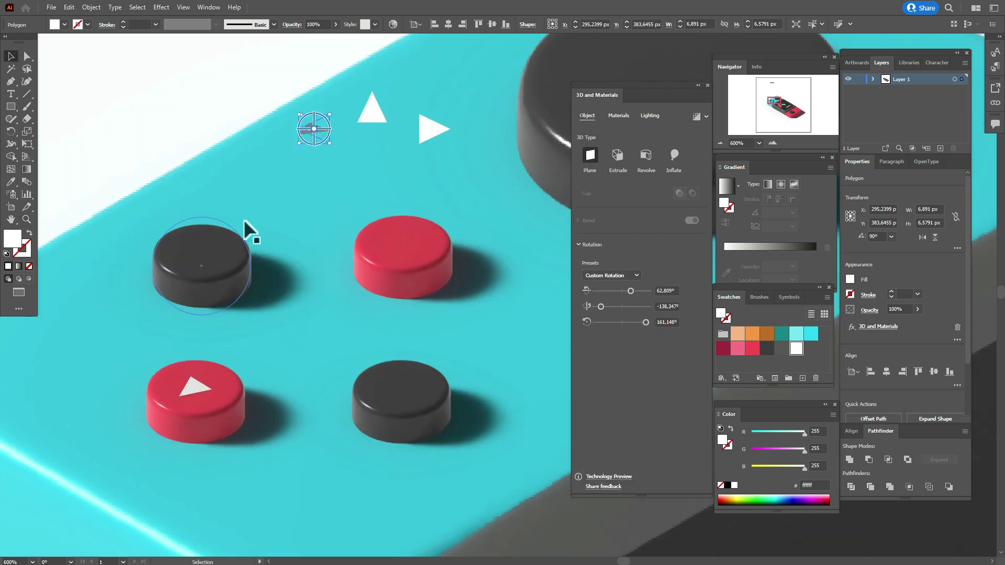
drag(313, 138, 204, 260)
Tilt the right triangle to Isometric Top and place it on the lower-right dark button.
click(427, 138)
click(637, 275)
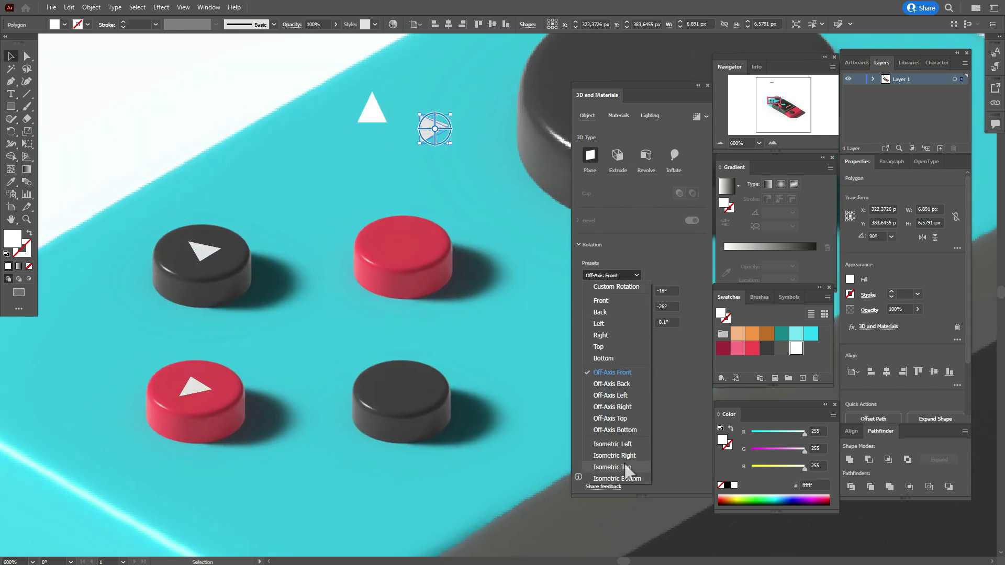
click(612, 467)
drag(442, 138, 410, 390)
Put the up triangle in Isometric Top on the upper red button and adjust the lower arrow's position.
click(372, 108)
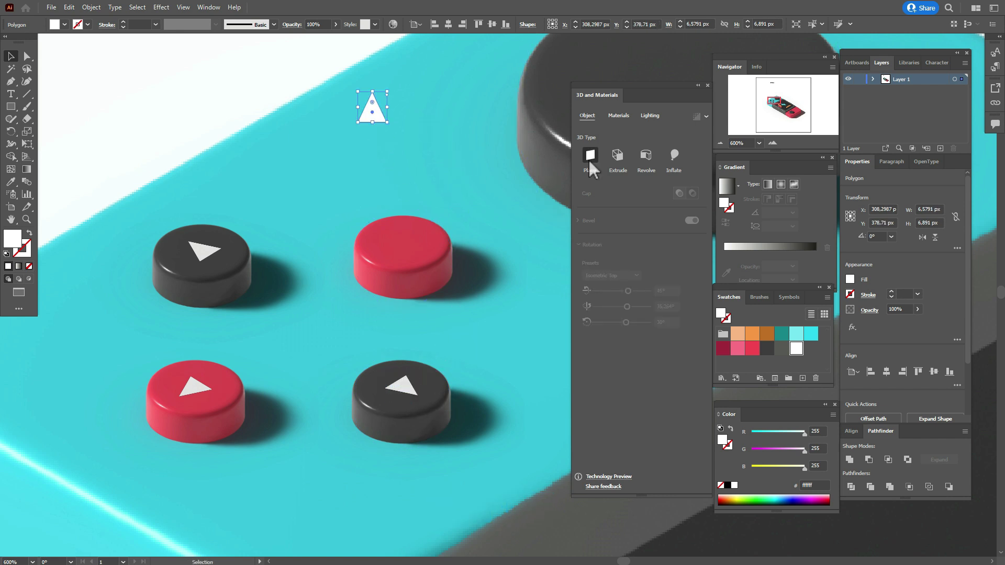
click(636, 276)
click(612, 467)
drag(381, 104, 412, 238)
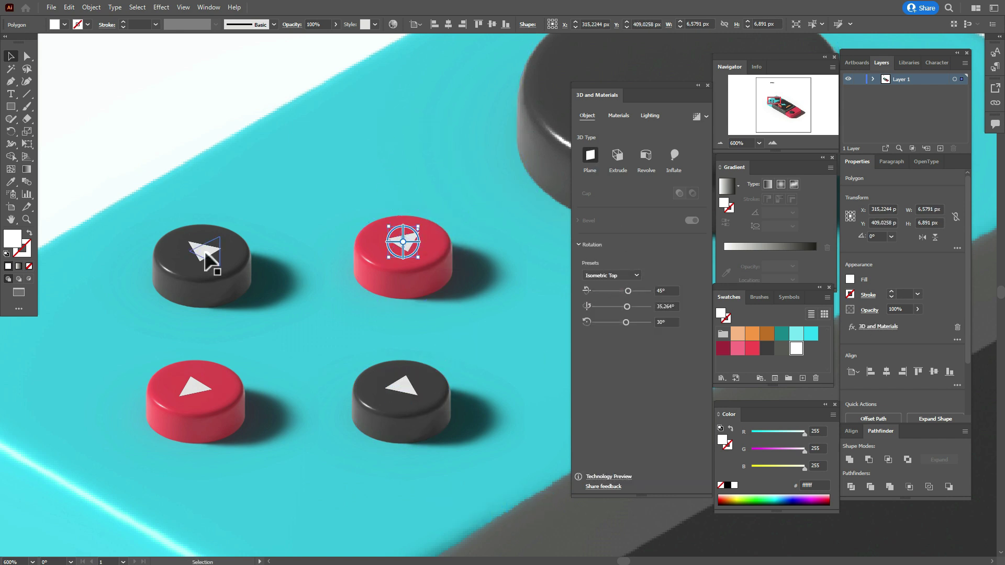
click(201, 250)
drag(197, 386, 199, 385)
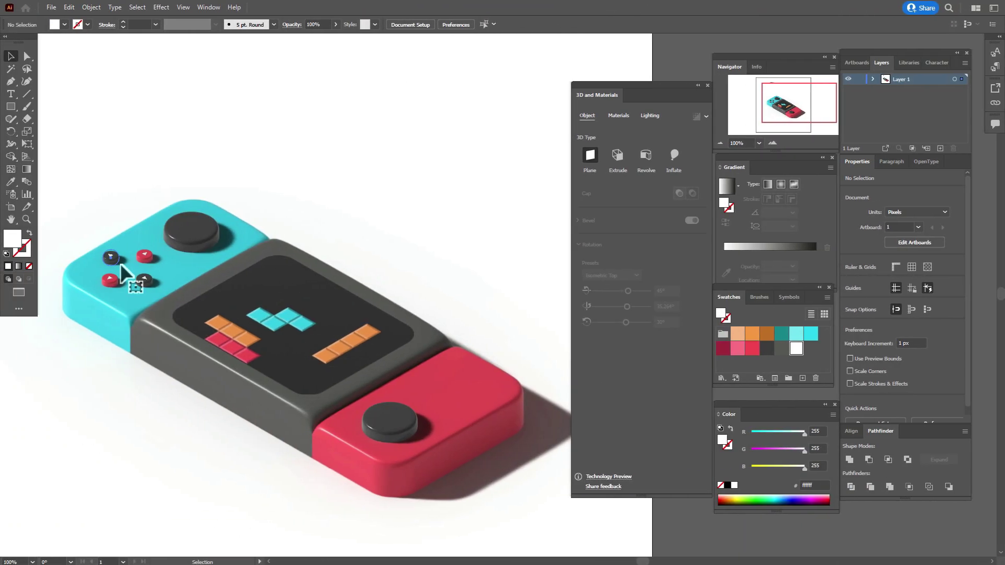
Select the four round buttons and place a copy of them on the red half.
shift+click(116, 287)
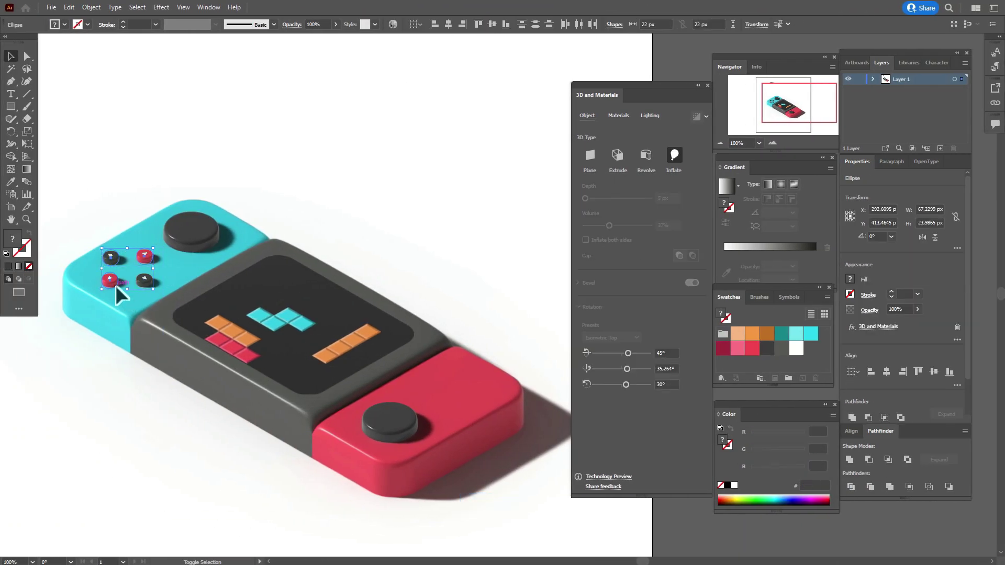
shift+click(144, 279)
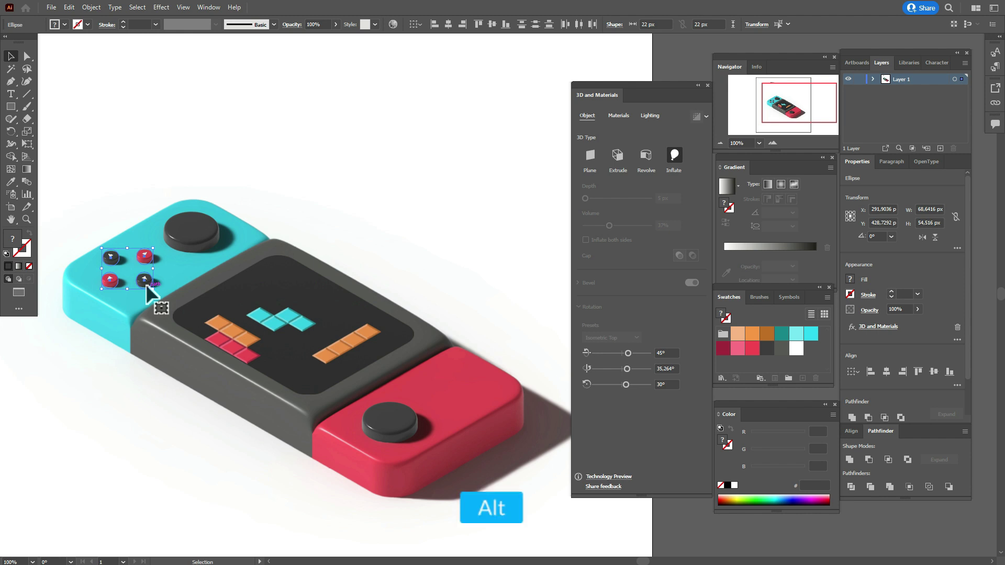
drag(147, 286, 476, 405)
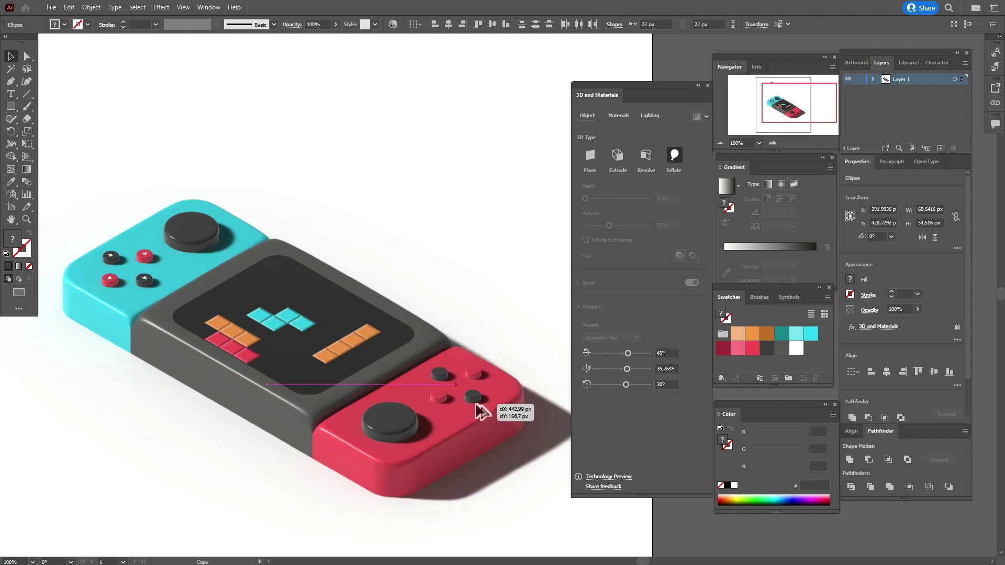
drag(481, 412, 480, 412)
Recolour two of the copied buttons cyan with Direct Selection, then pan to the XYBA text.
click(676, 506)
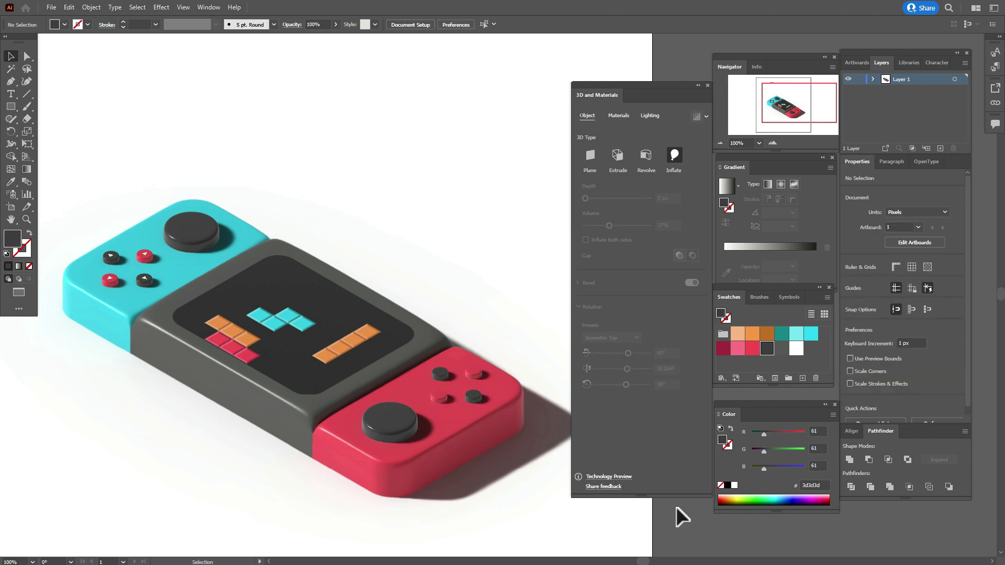
click(26, 57)
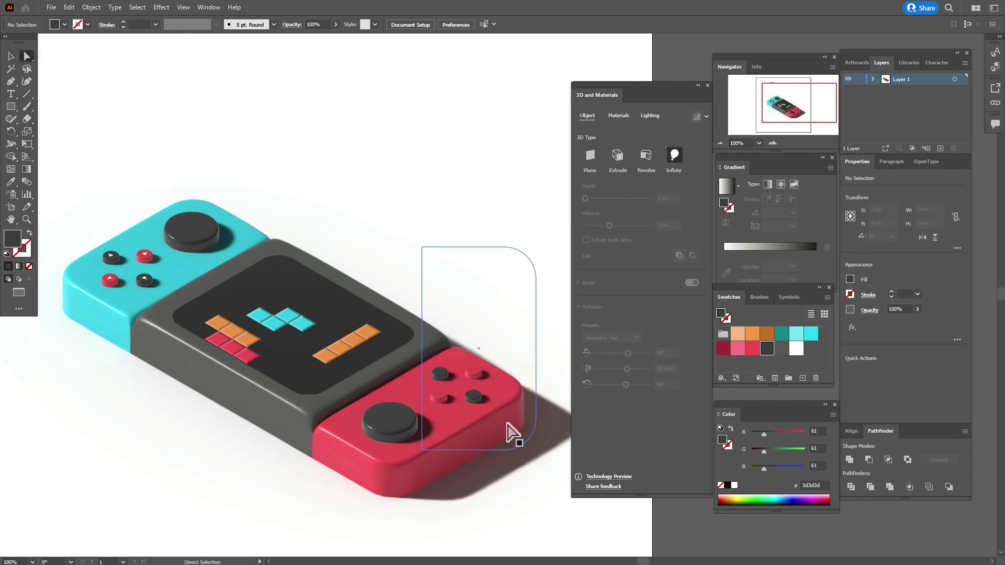
click(439, 396)
shift+click(474, 372)
shift+click(474, 374)
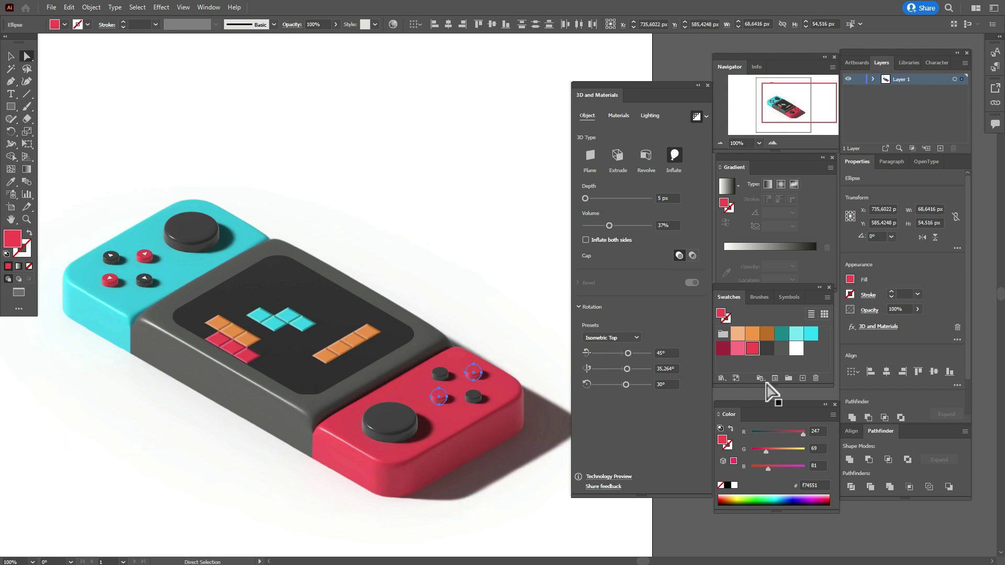
click(811, 335)
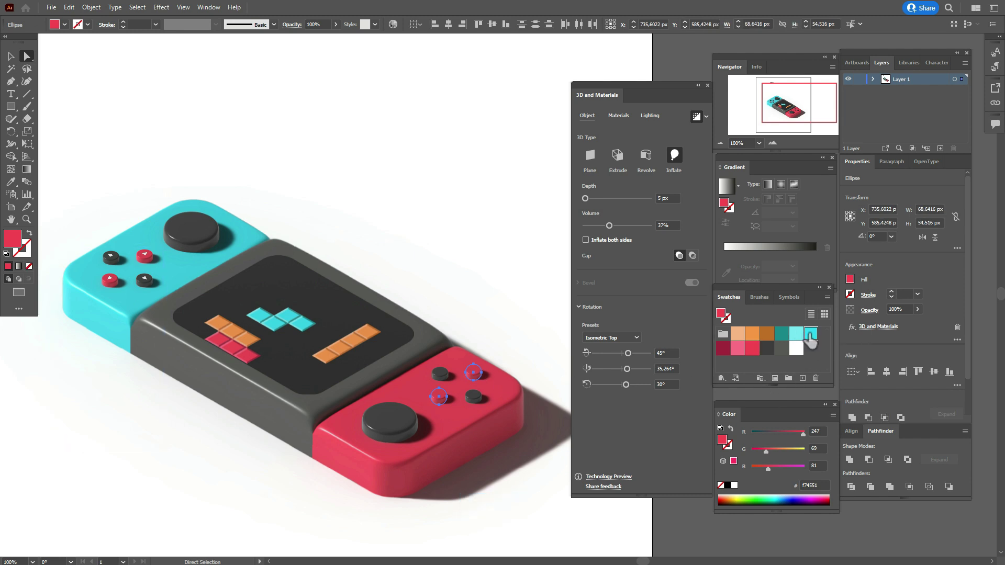
click(691, 534)
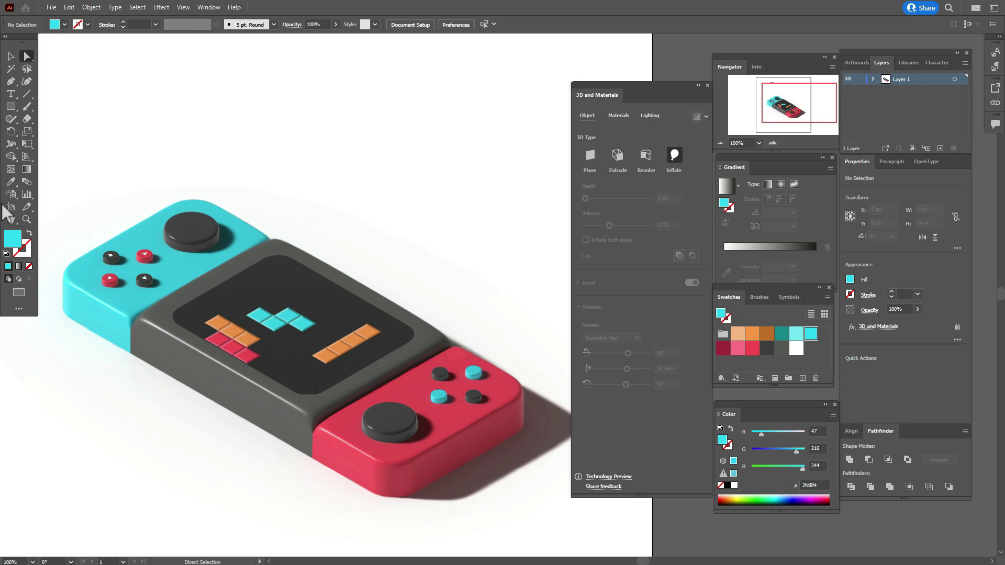
click(11, 220)
drag(194, 201, 187, 246)
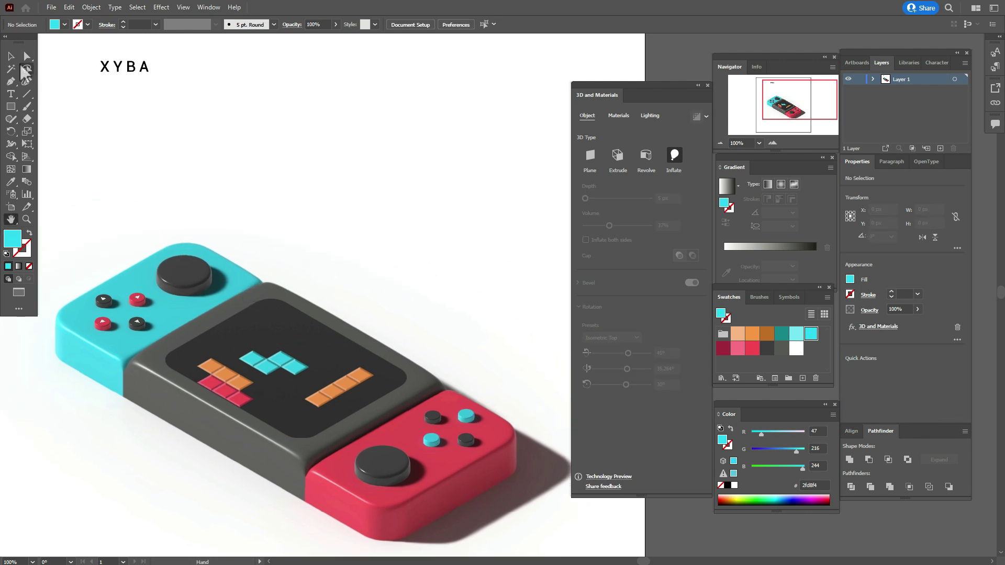
Move the XYBA text over the device and scale it down proportionally.
click(11, 56)
drag(89, 52, 503, 368)
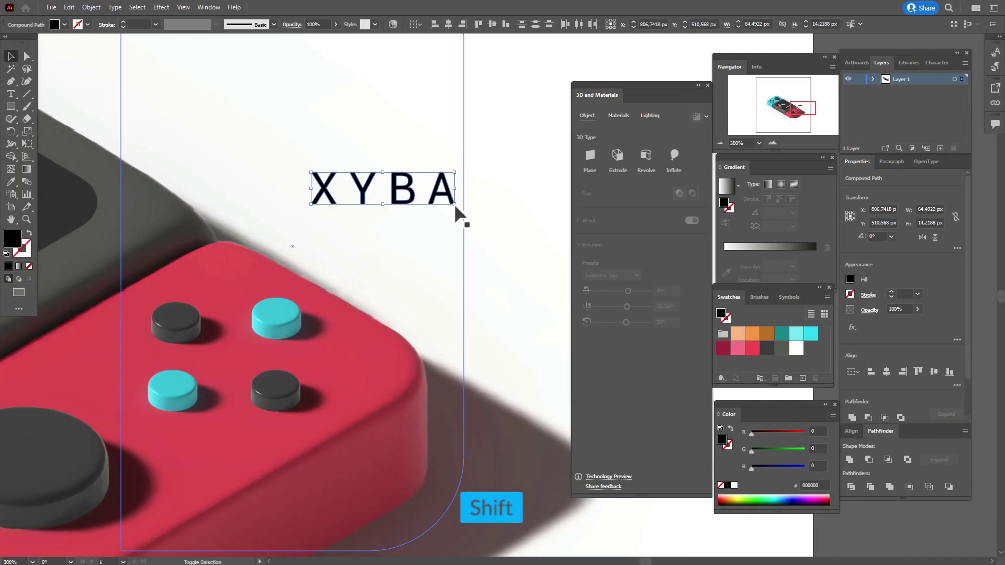
drag(454, 203, 386, 195)
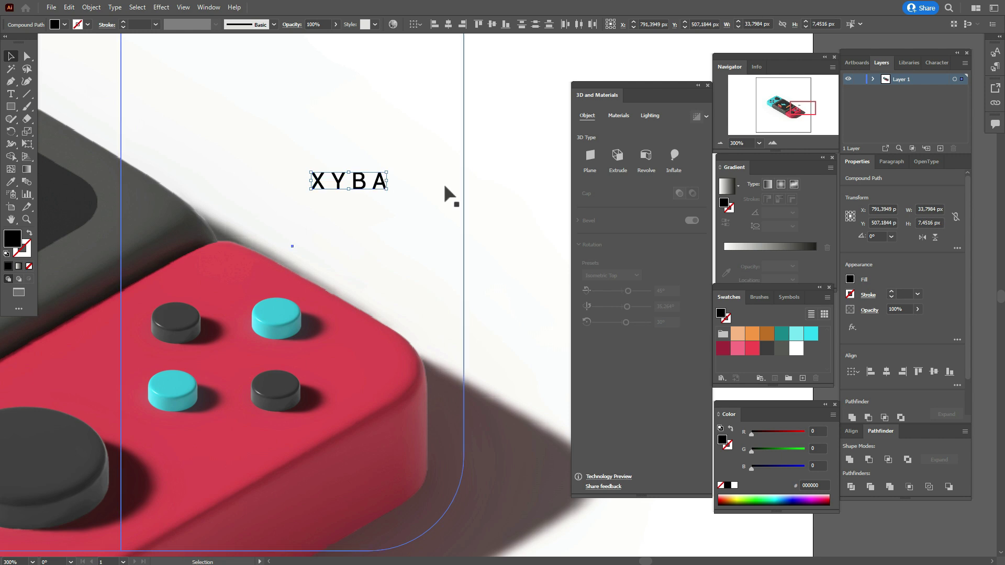
click(497, 168)
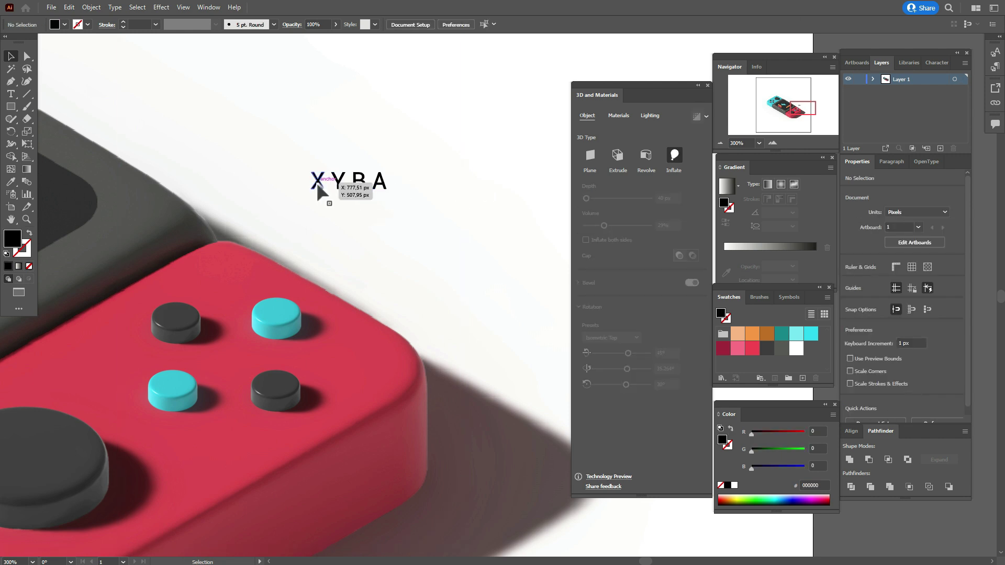
Make X and Y Isometric Top 3D planes, placing them on the upper cyan and upper-left dark buttons.
click(319, 184)
click(595, 161)
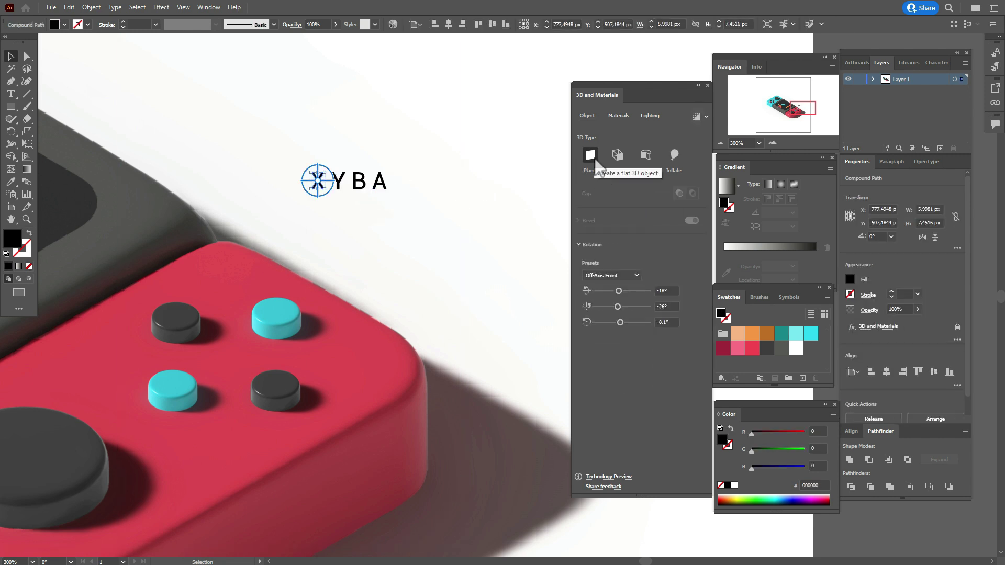
click(633, 275)
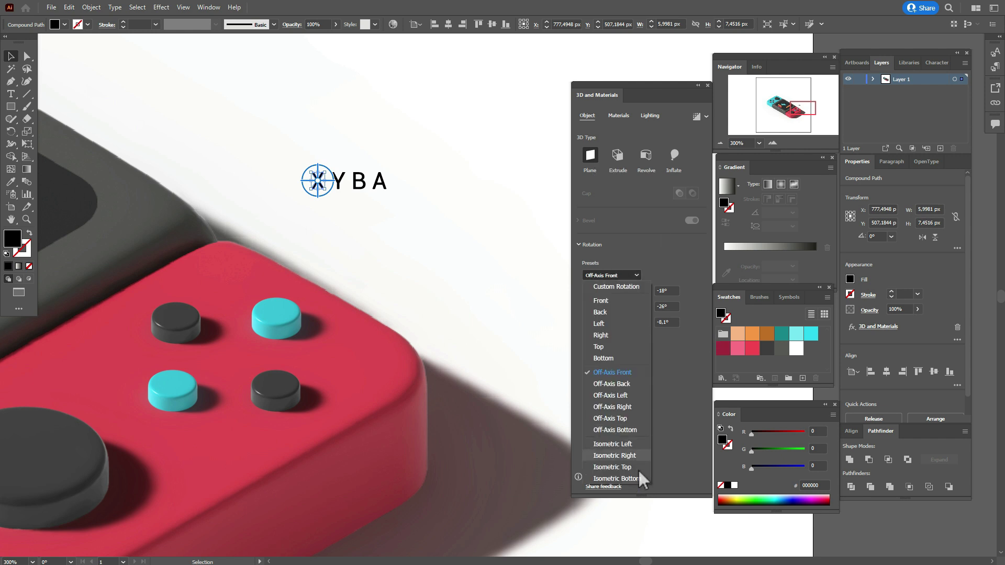
click(627, 466)
drag(317, 182, 280, 310)
click(337, 180)
click(590, 155)
click(636, 275)
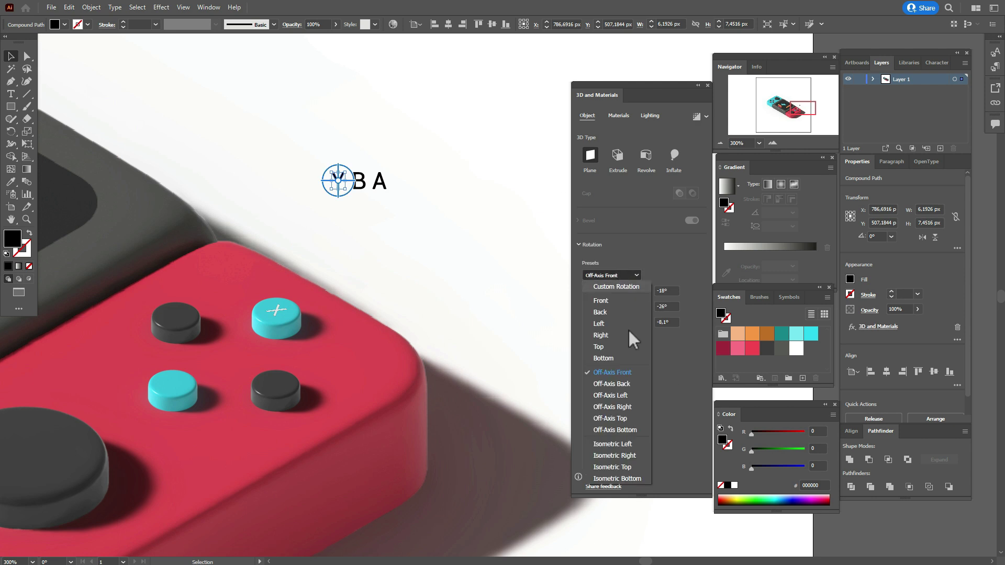
click(635, 465)
drag(341, 181, 179, 315)
Flatten B and A in Isometric Top onto the left cyan and lower-right dark buttons, making A white.
click(393, 212)
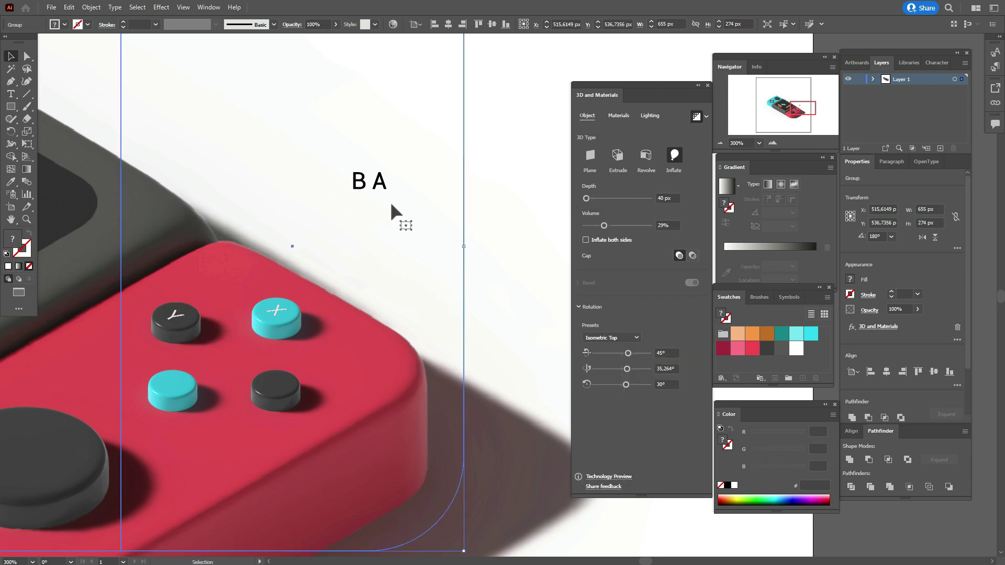
click(359, 181)
click(590, 154)
click(636, 275)
click(635, 465)
drag(360, 183, 177, 388)
click(379, 181)
click(589, 155)
click(636, 276)
click(640, 471)
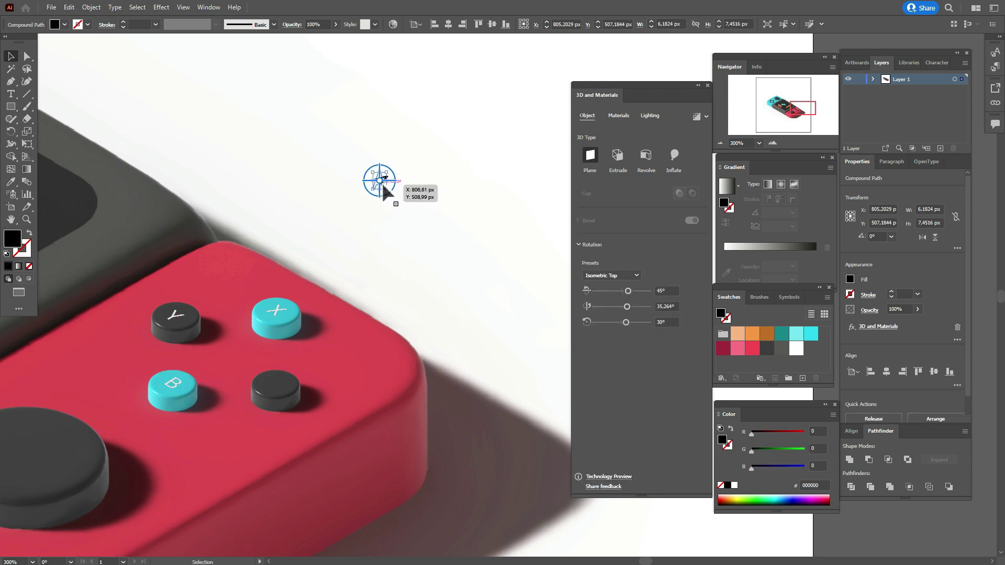
drag(384, 186, 281, 393)
click(795, 348)
Zoom in to check the letters' placement and nudge the A slightly on its button.
key(ctrl+shift+a)
scroll(422, 321, up, 5)
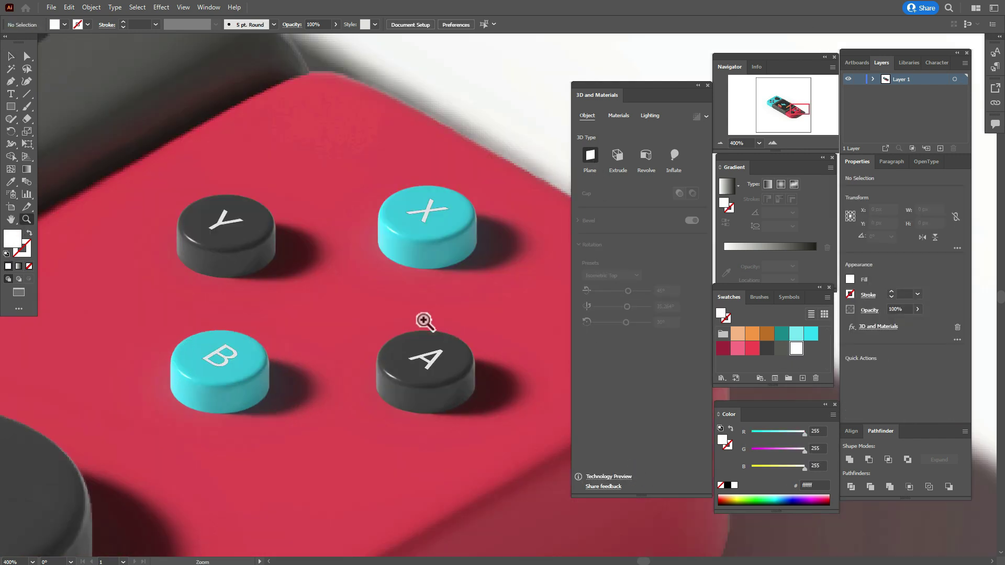
click(146, 371)
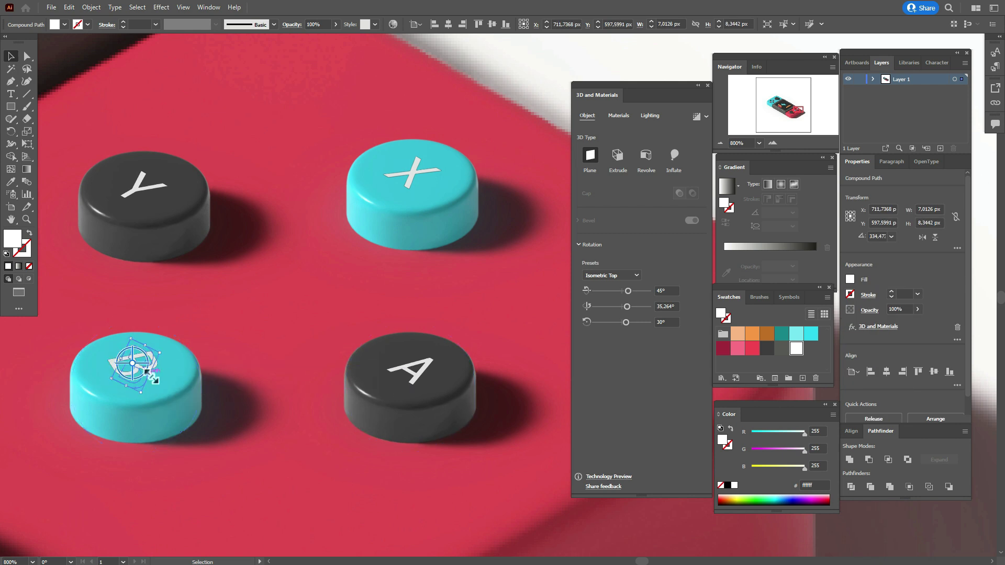
click(157, 186)
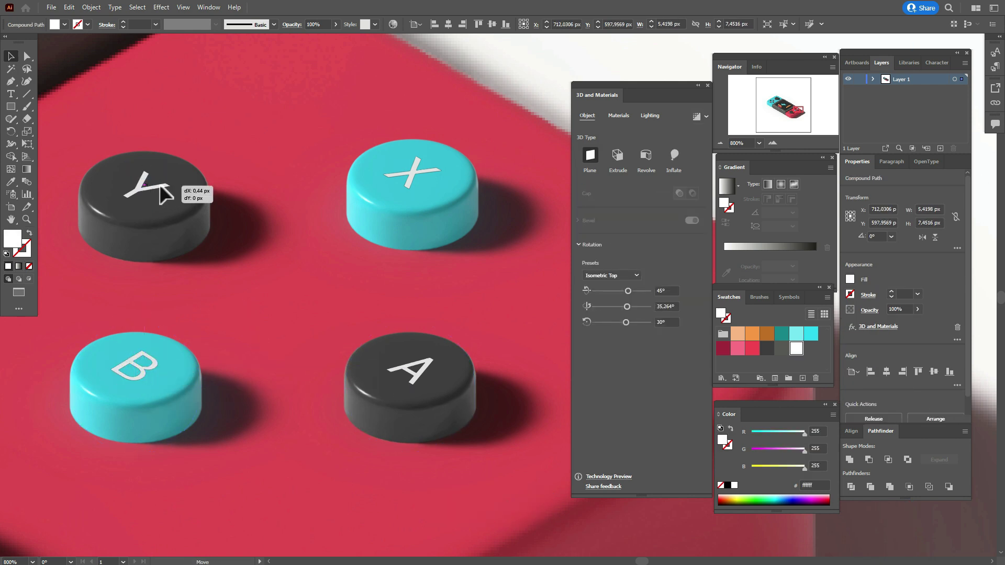
click(412, 171)
drag(411, 364, 412, 367)
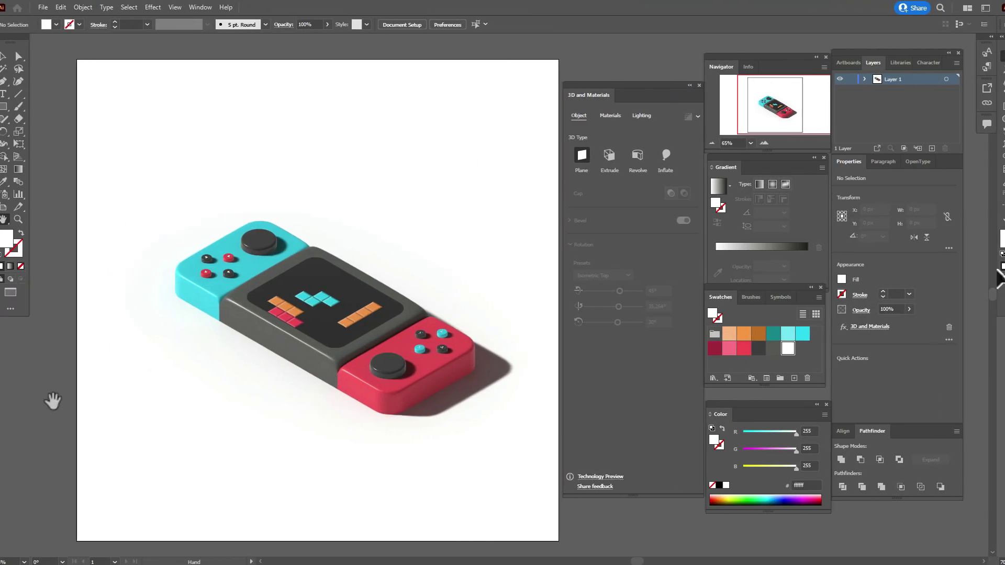
Draw a cyan rectangle covering the whole artboard.
click(10, 56)
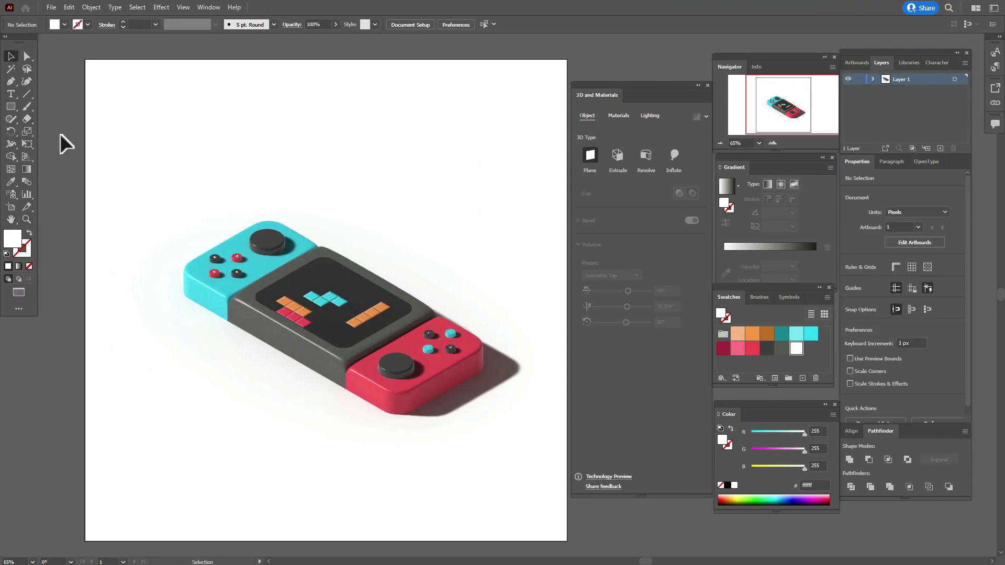
click(811, 334)
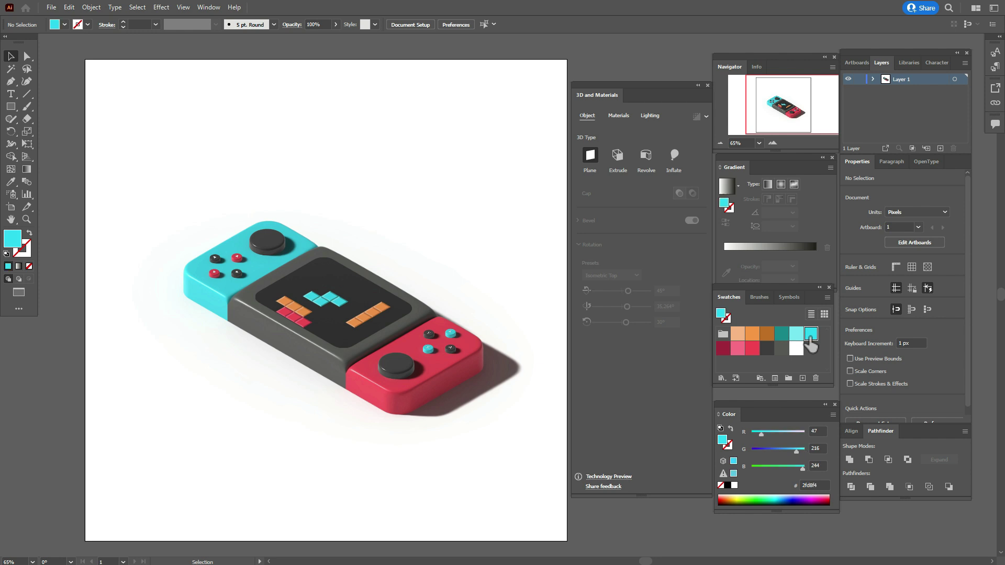
click(10, 106)
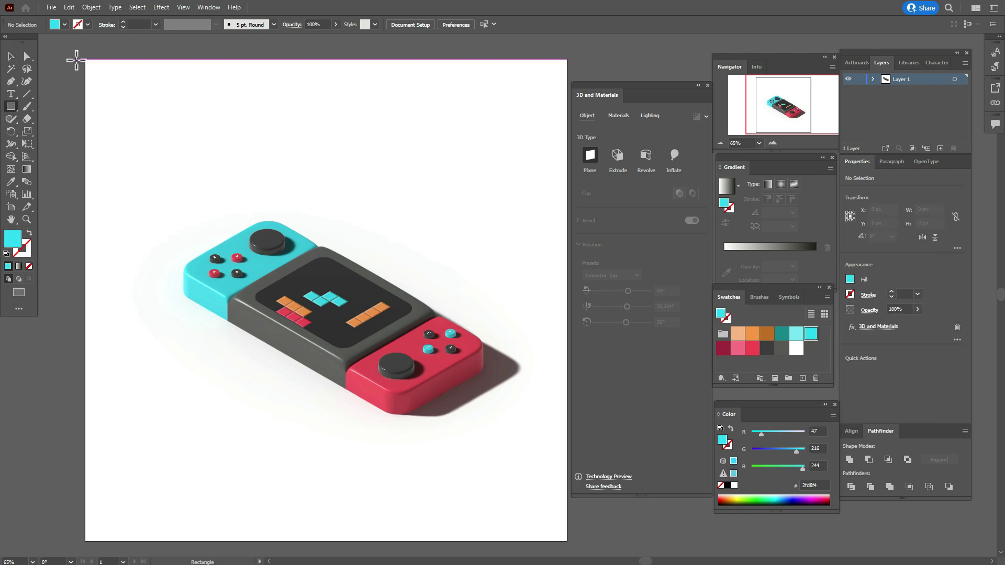
drag(85, 59, 567, 541)
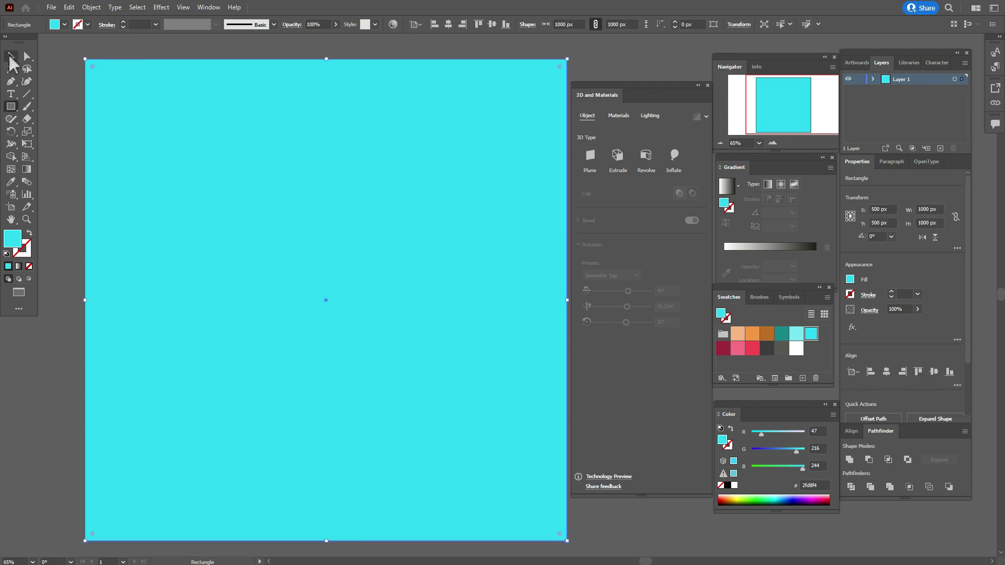
Send the cyan rectangle to the back and select only the console artwork.
click(10, 56)
right_click(388, 225)
mouse_move(456, 418)
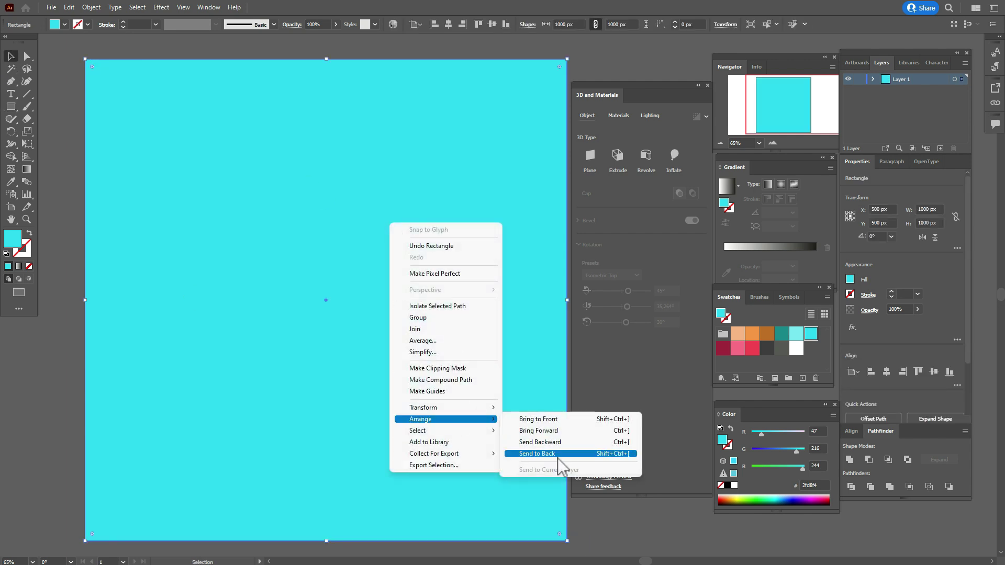
click(558, 454)
click(48, 338)
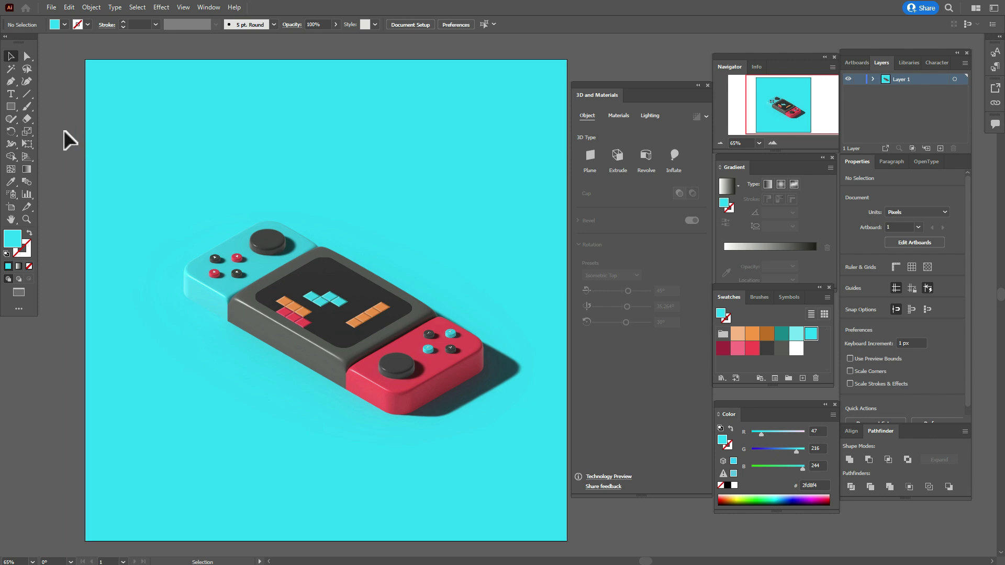
key(ctrl+a)
shift+click(568, 501)
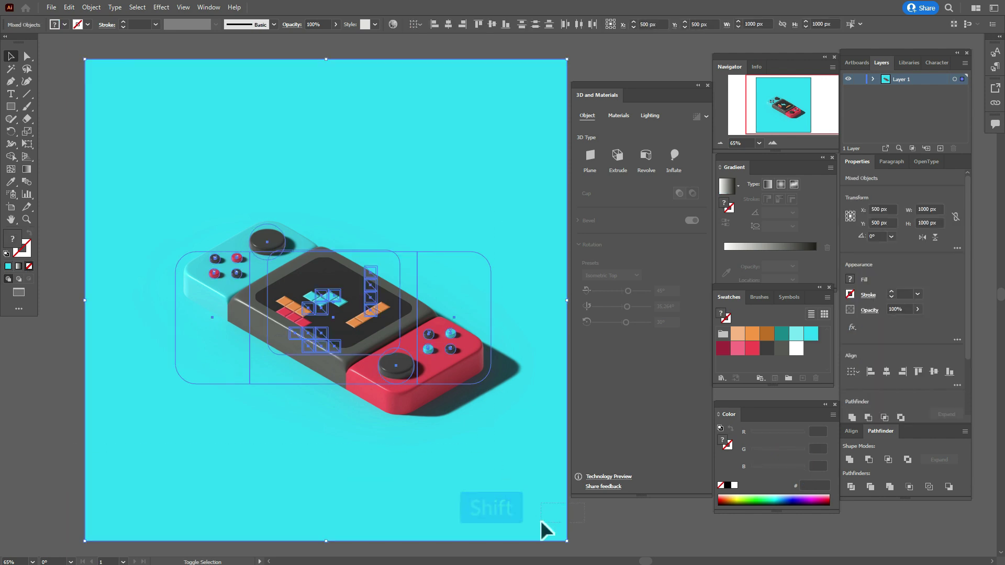
Set the Document Raster Effects resolution to High (300 ppi), then reselect the console.
key(ctrl+shift+a)
click(161, 7)
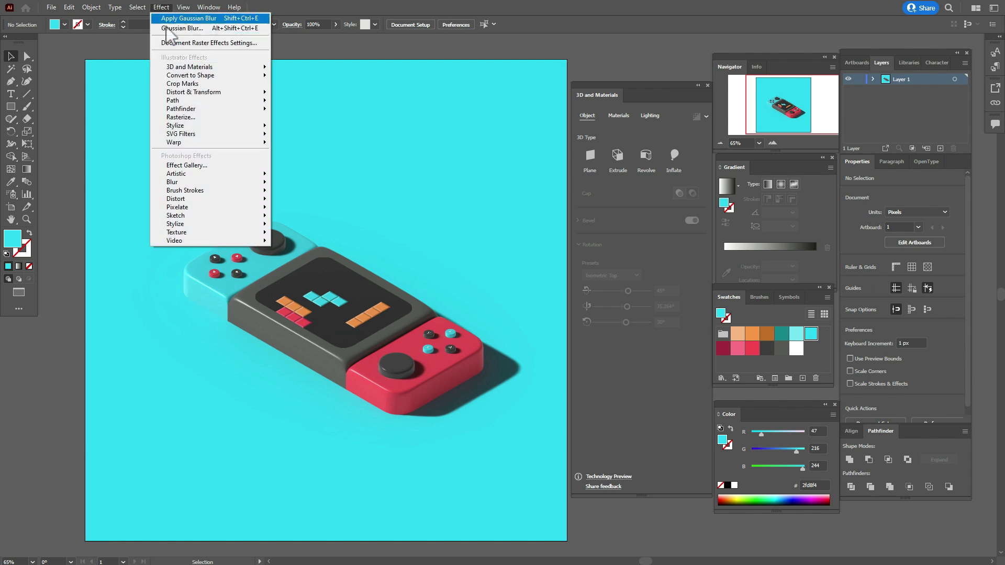
click(178, 44)
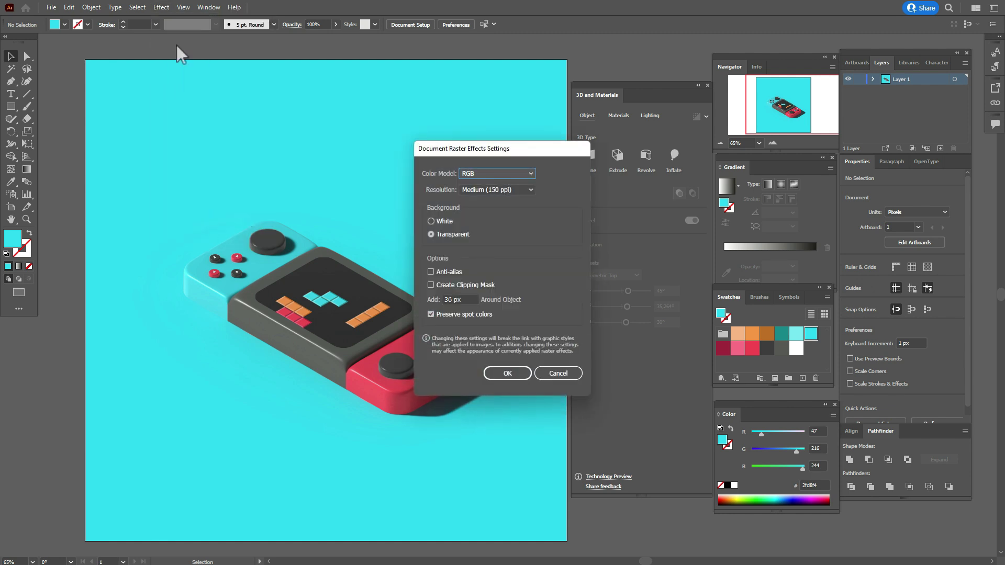
click(509, 193)
click(504, 225)
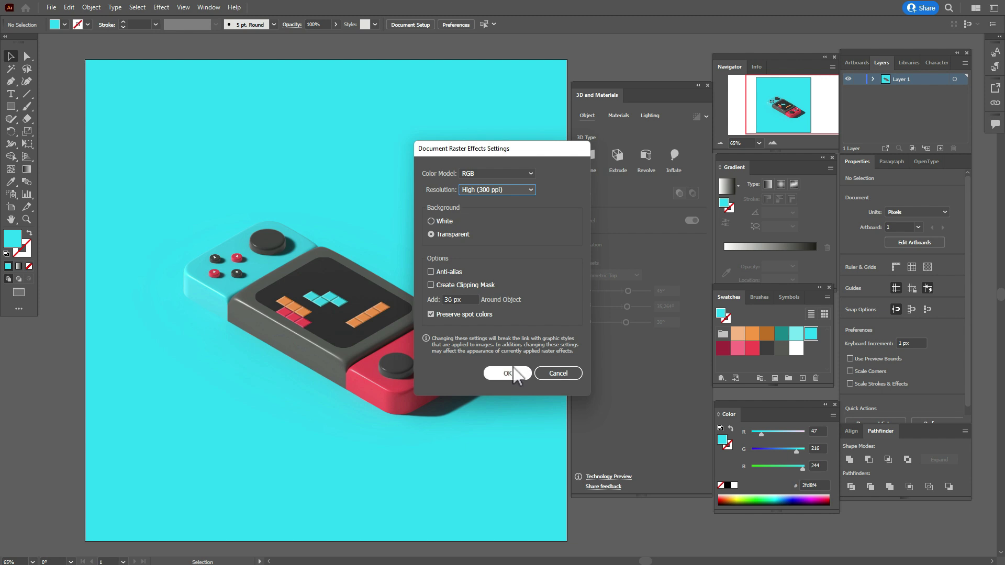
click(512, 369)
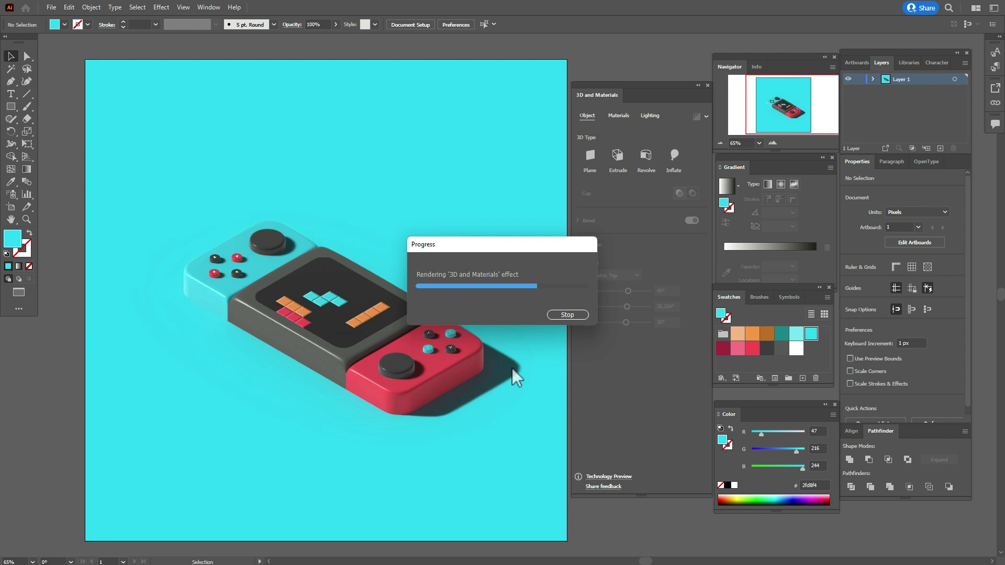
key(ctrl+a)
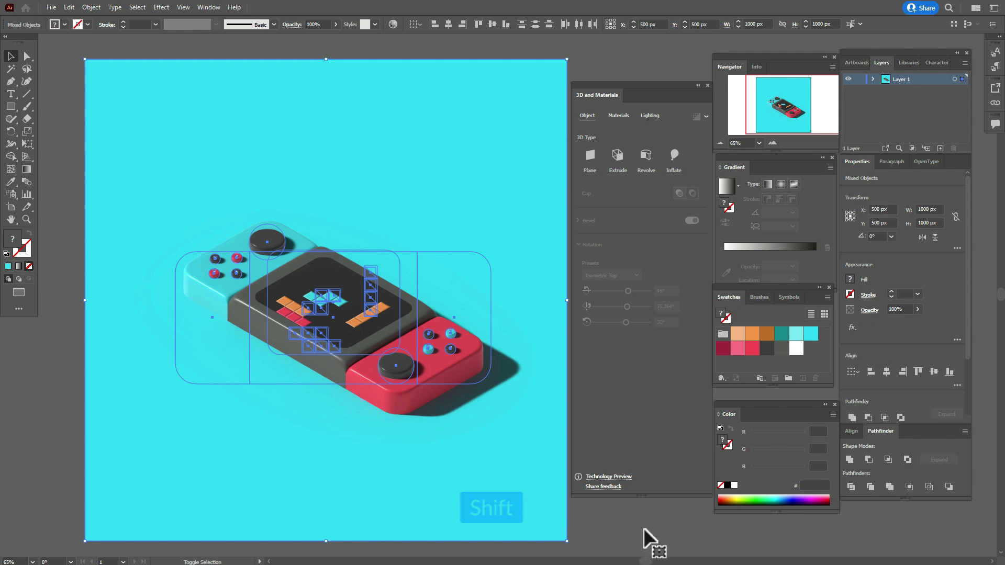
Expand the console's appearance into images, then reposition and scale it to about 1090 × 833 px.
click(91, 7)
click(152, 144)
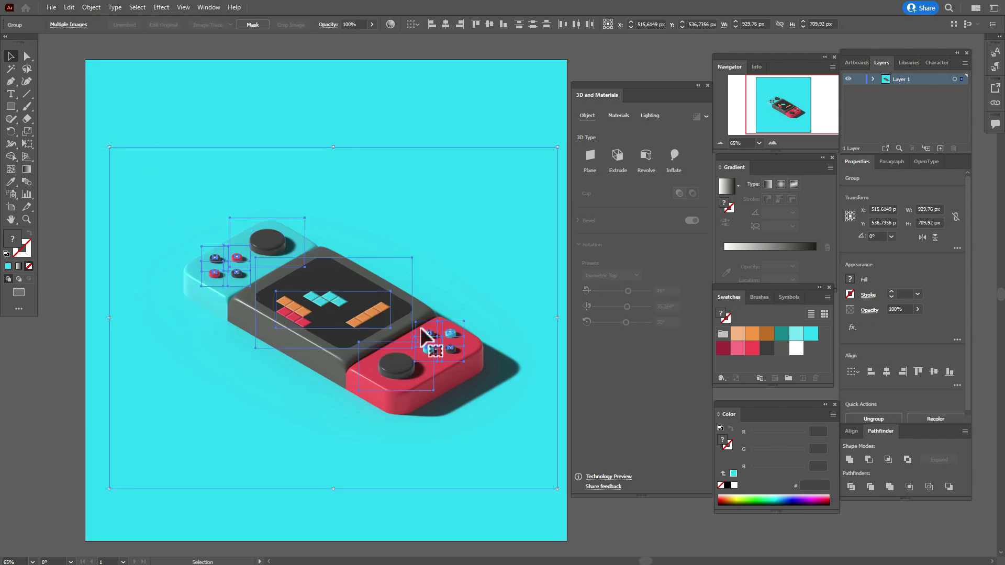
drag(381, 334, 318, 295)
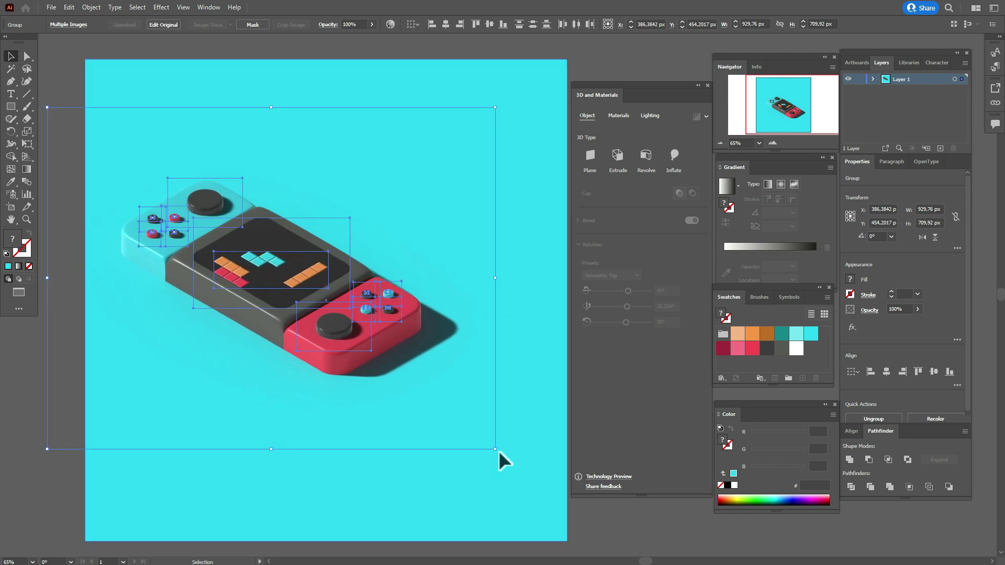
drag(495, 449, 572, 509)
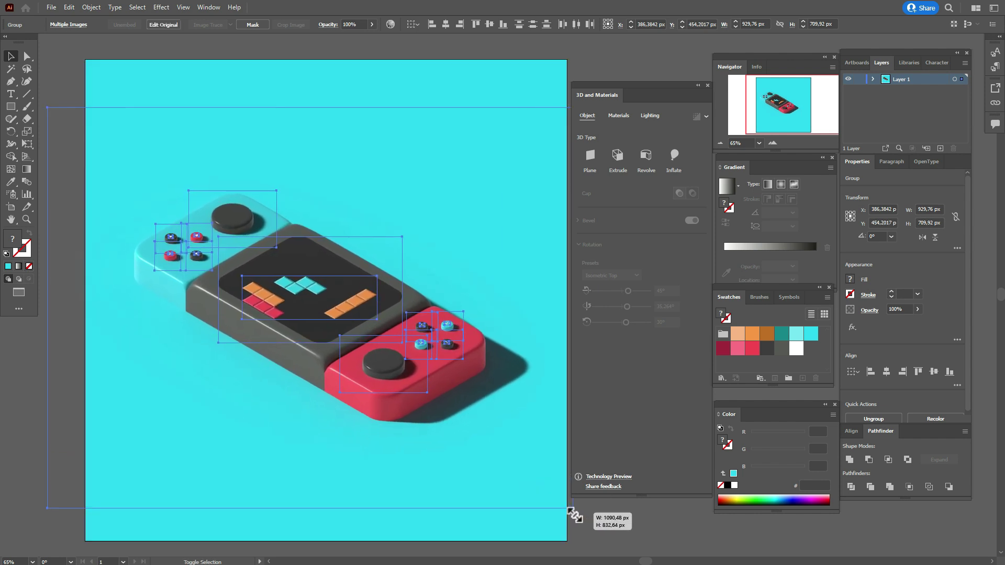
mouse_move(387, 359)
mouse_down()
mouse_move(398, 360)
mouse_move(389, 355)
mouse_move(388, 374)
mouse_up()
click(649, 69)
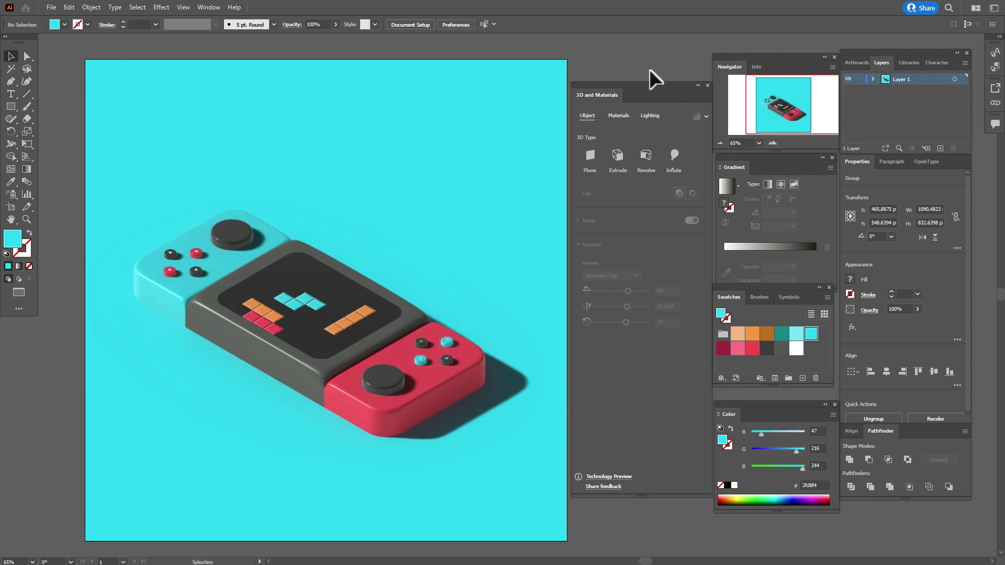